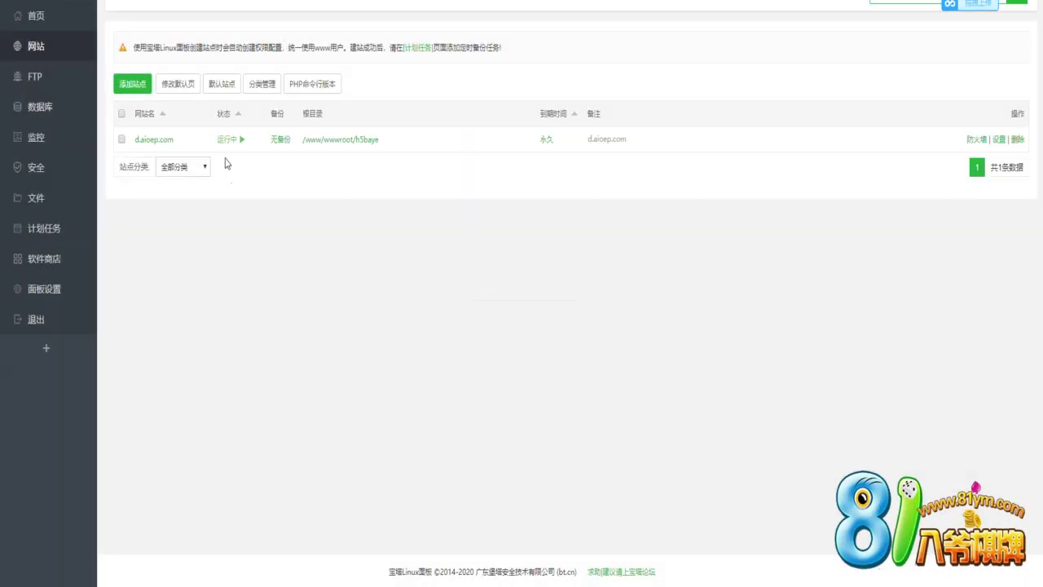
Read the existing site's domain d.haioep.com from its settings, then switch to the file manager
{"action": "left_click", "coordinate": [155, 140]}
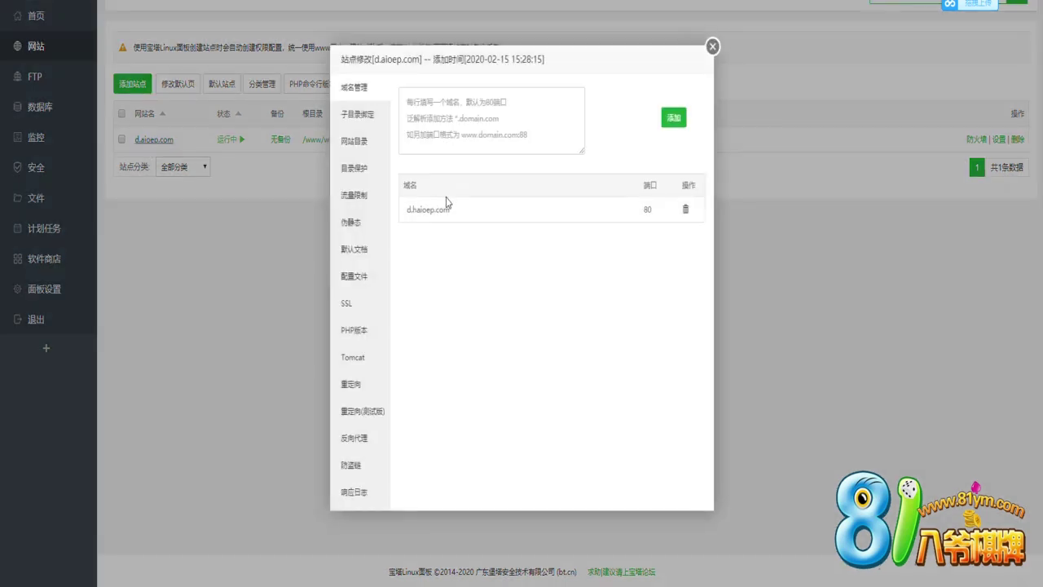
{"action": "double_click", "coordinate": [453, 214]}
{"action": "key", "text": "ctrl+c"}
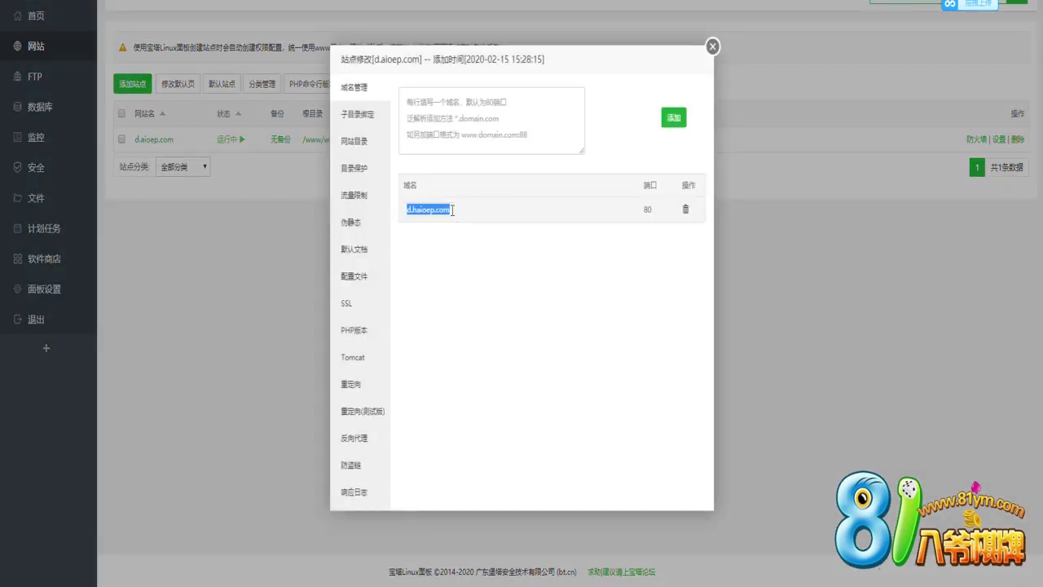
{"action": "left_click", "coordinate": [508, 196]}
{"action": "left_click", "coordinate": [711, 51]}
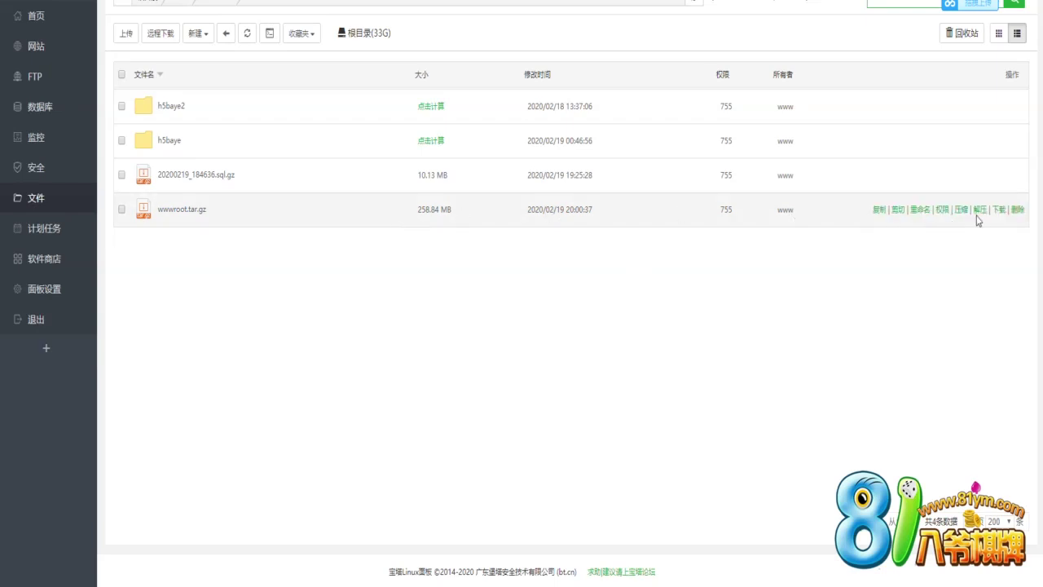
Extract wwwroot.tar.gz into ht and qt folders and cut 20200219_184636.sql.gz
{"action": "left_click", "coordinate": [981, 212]}
{"action": "left_click", "coordinate": [640, 353]}
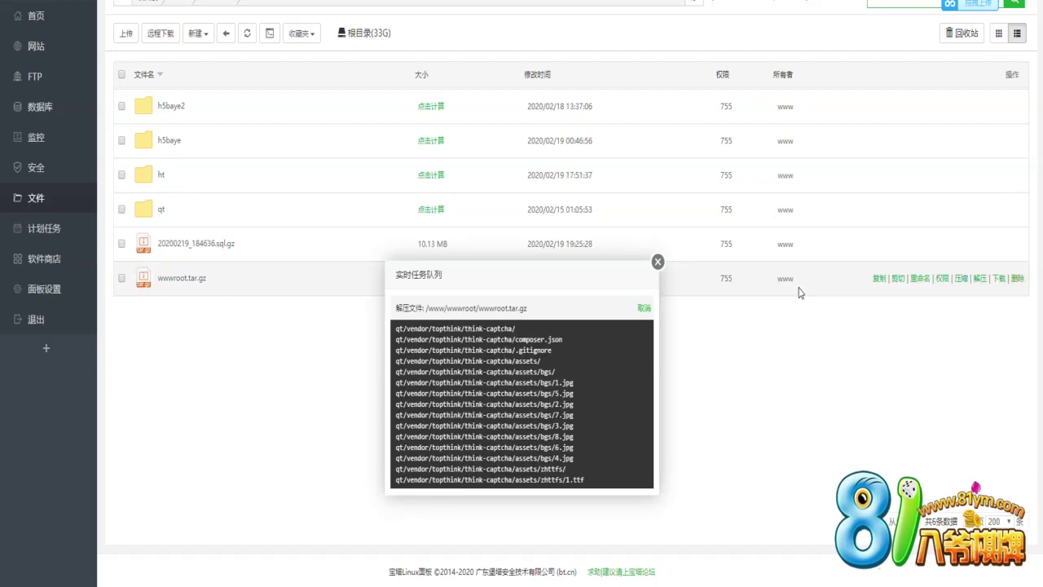
{"action": "left_click", "coordinate": [897, 244]}
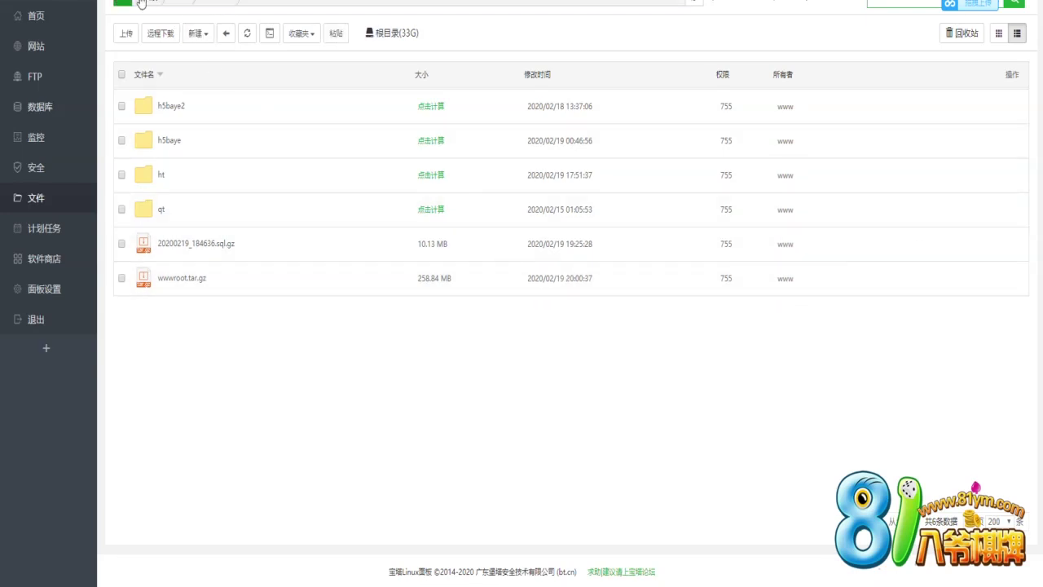
Paste the SQL dump into the backup-files folder under /www/backup and go back up
{"action": "left_click", "coordinate": [185, 3]}
{"action": "left_click", "coordinate": [180, 253]}
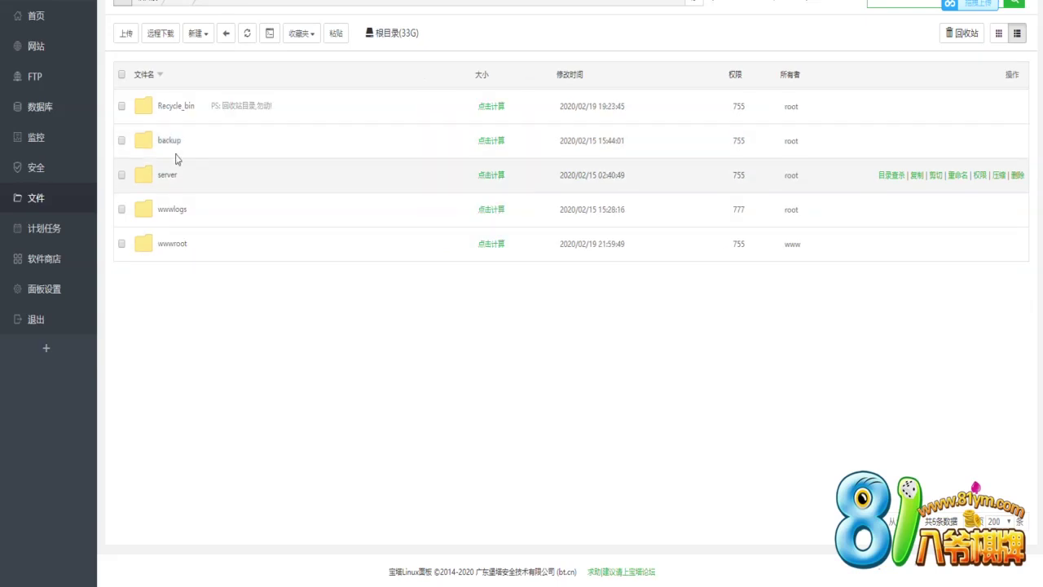
{"action": "left_click", "coordinate": [191, 153]}
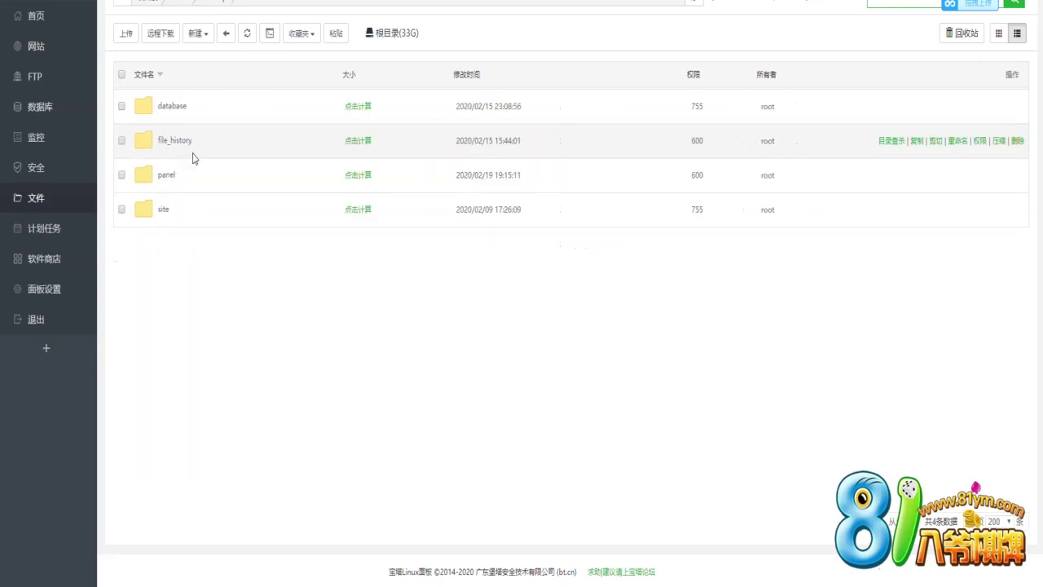
{"action": "double_click", "coordinate": [284, 203]}
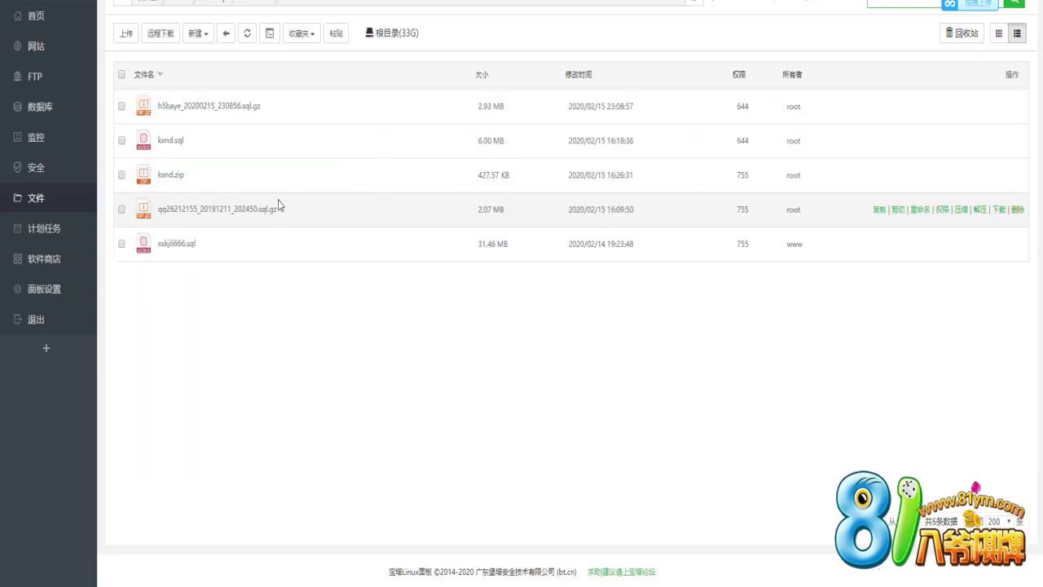
{"action": "left_click", "coordinate": [336, 32]}
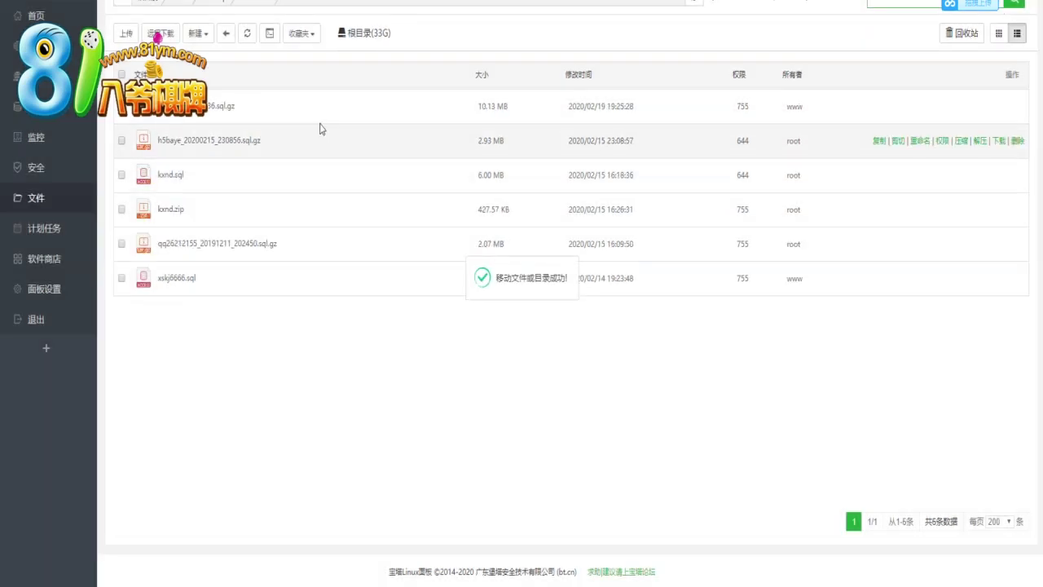
{"action": "left_click", "coordinate": [181, 3]}
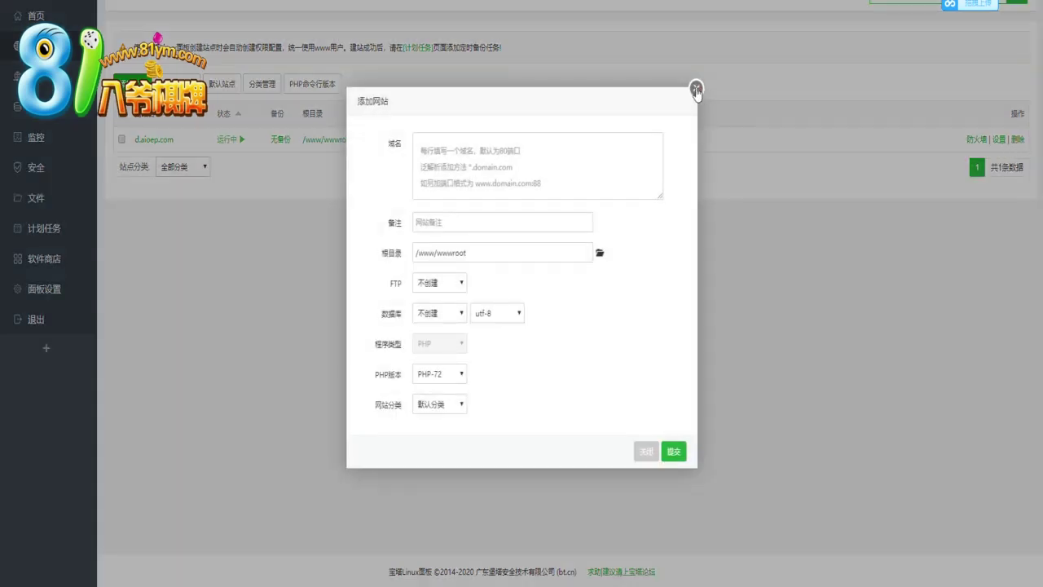
Delete the d.aioep.com site, answering 16 to the sum check, and open a new Add Site form
{"action": "left_click", "coordinate": [692, 93]}
{"action": "left_click", "coordinate": [1018, 141]}
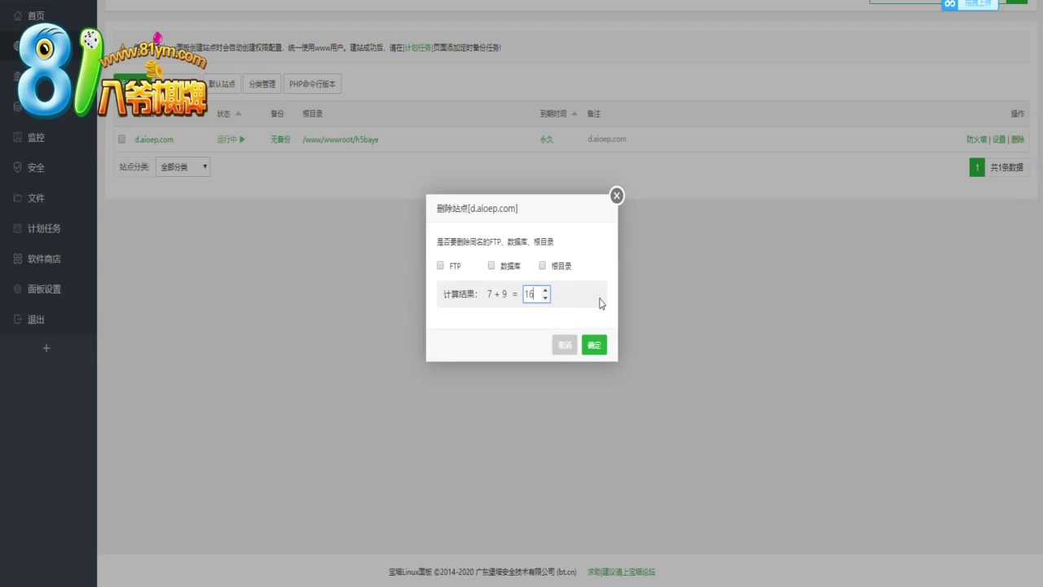
{"action": "type", "text": "16"}
{"action": "key", "text": "Return"}
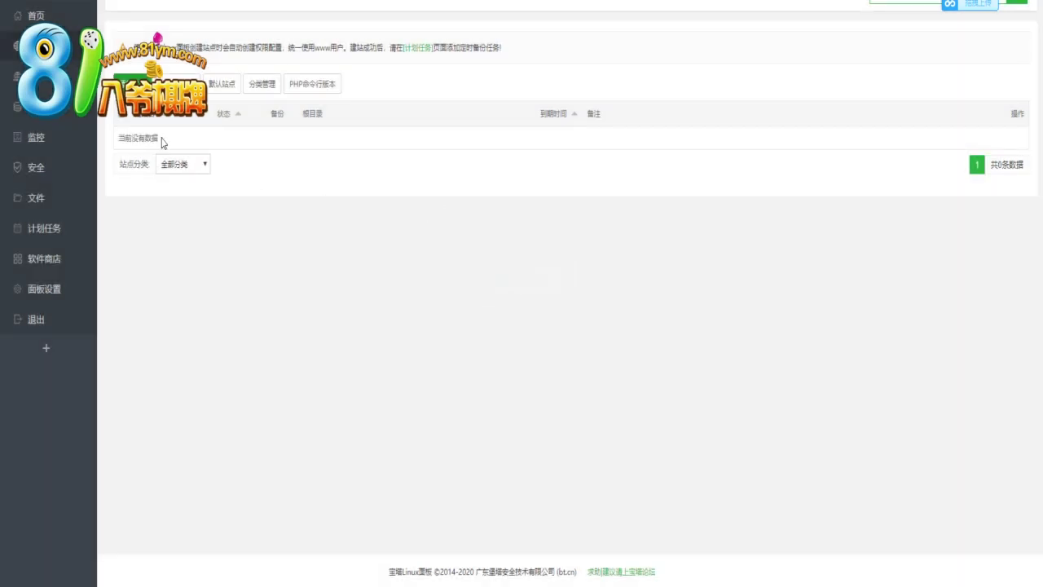
{"action": "left_click", "coordinate": [134, 83]}
{"action": "left_click", "coordinate": [473, 146]}
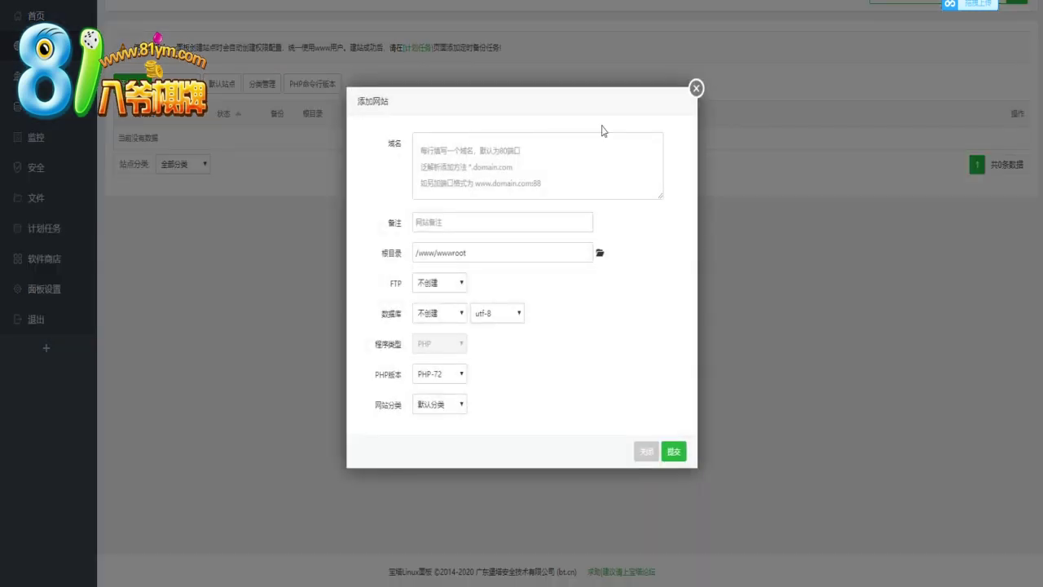
Enter domain ht.haioep.com and set the site root to /www/wwwroot/ht
{"action": "left_click", "coordinate": [554, 168]}
{"action": "type", "text": "ht"}
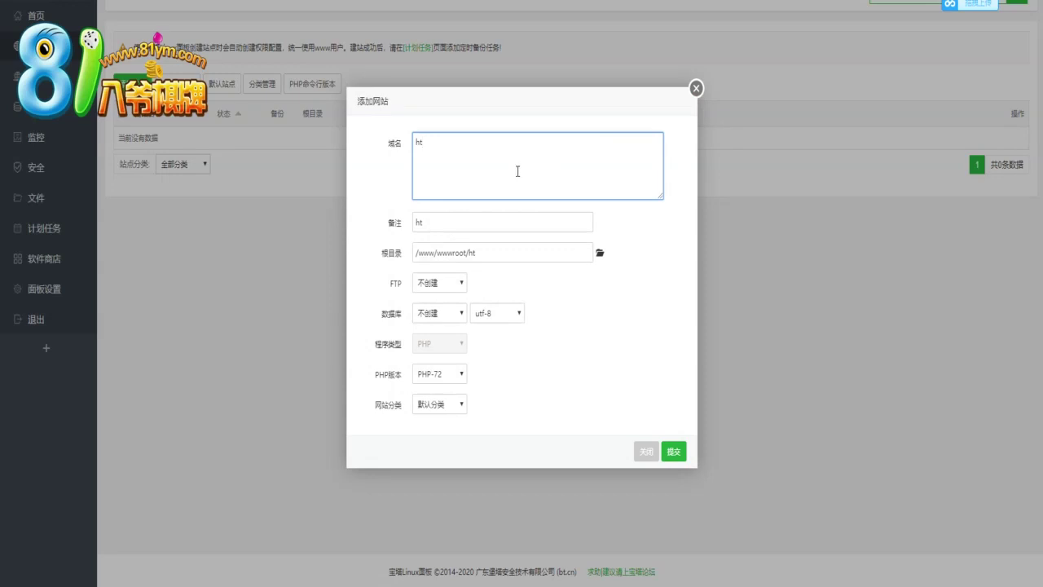
{"action": "type", "text": ".d.haioep.com"}
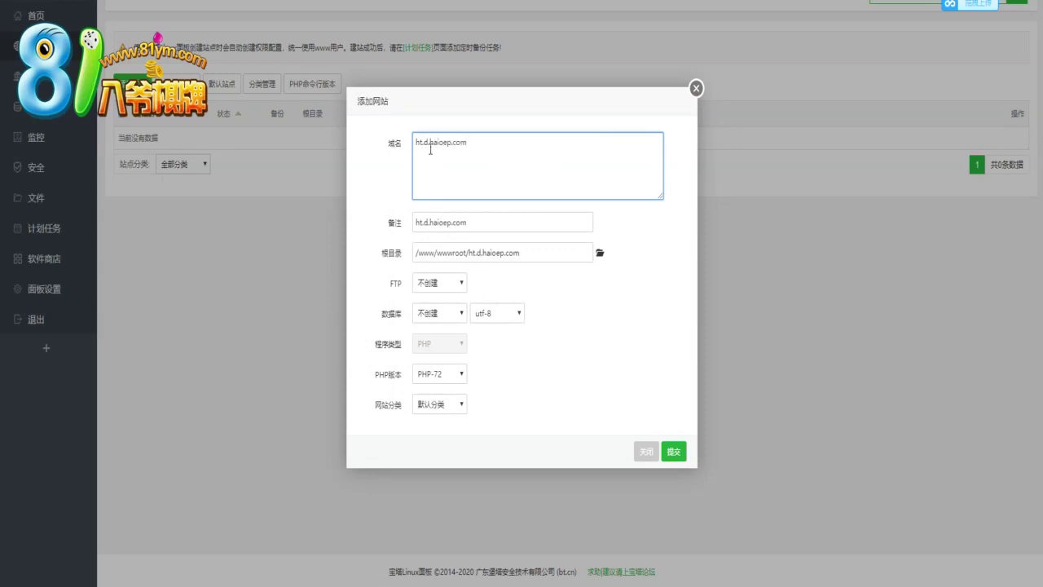
{"action": "key", "text": "BackSpace"}
{"action": "key", "text": "BackSpace"}
{"action": "left_click", "coordinate": [600, 253]}
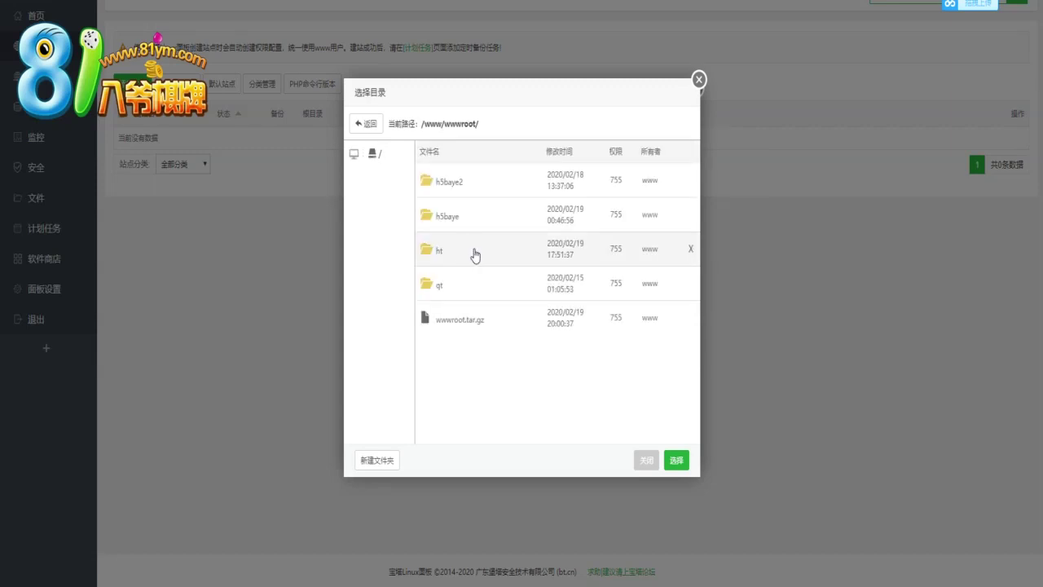
{"action": "left_click", "coordinate": [437, 255]}
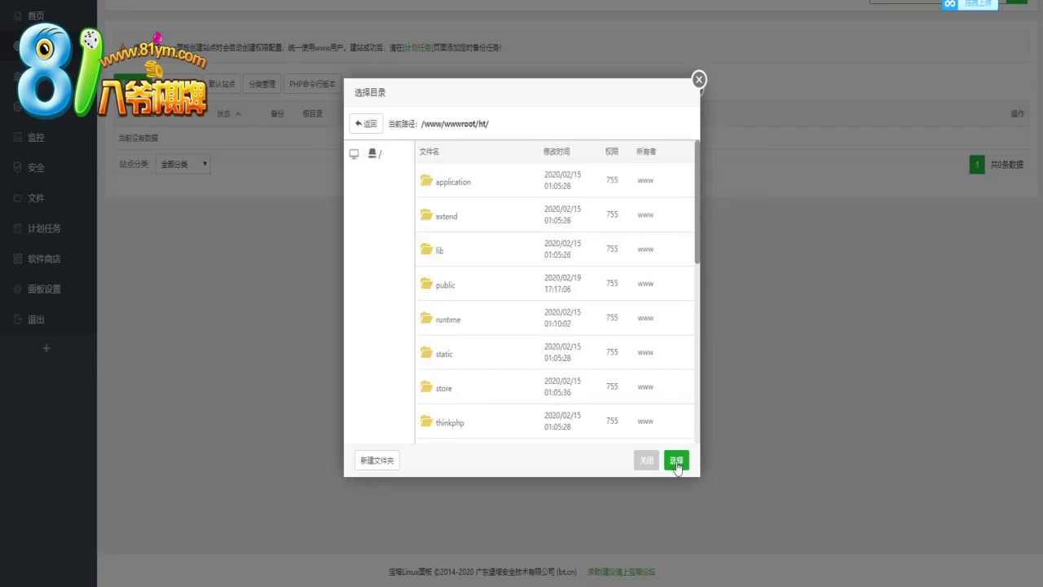
{"action": "left_click", "coordinate": [676, 461]}
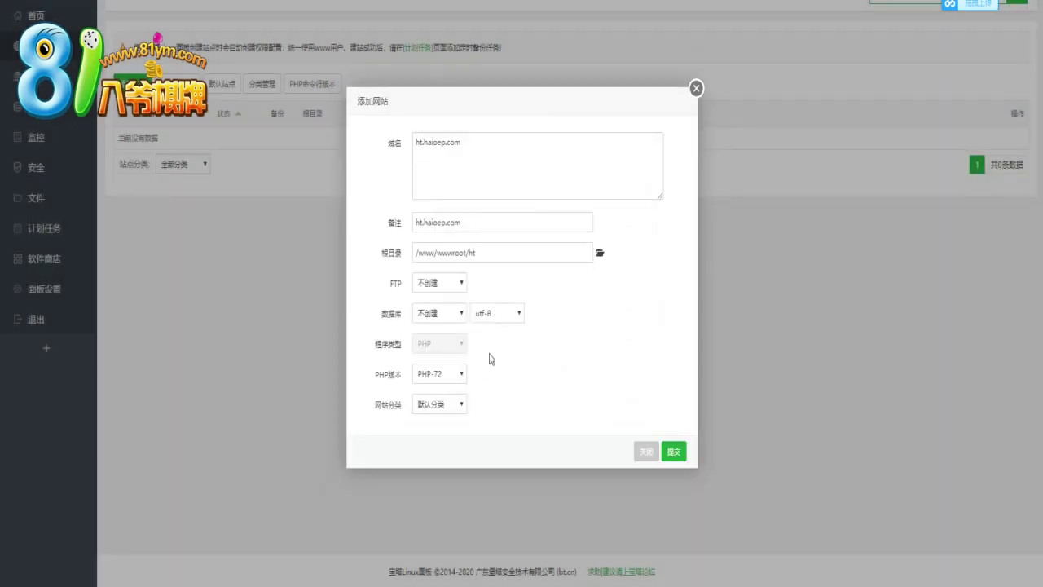
Add a MySQL database with username bayebaye and submit the new site
{"action": "left_click", "coordinate": [456, 314]}
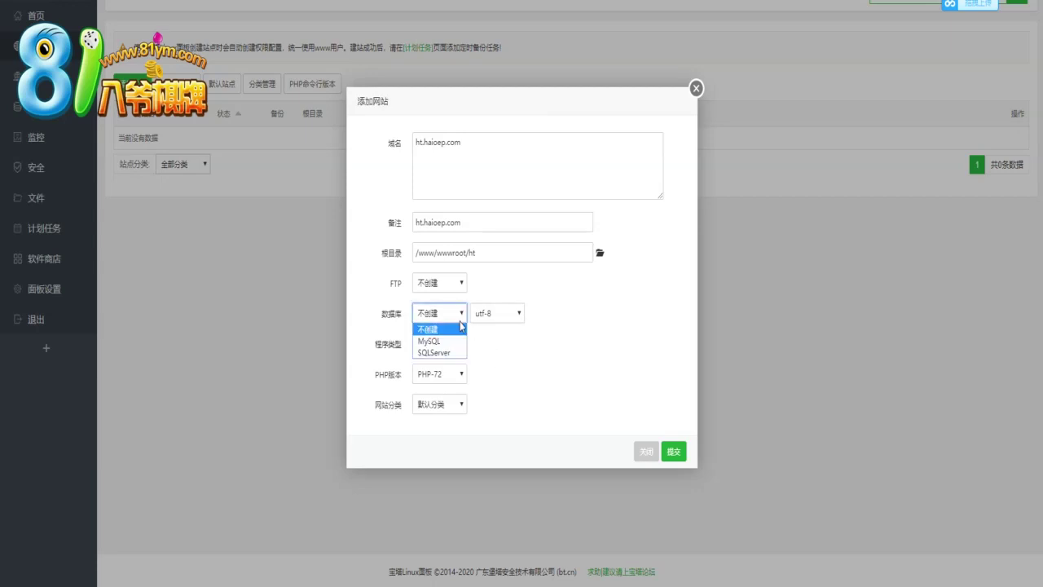
{"action": "left_click", "coordinate": [445, 342]}
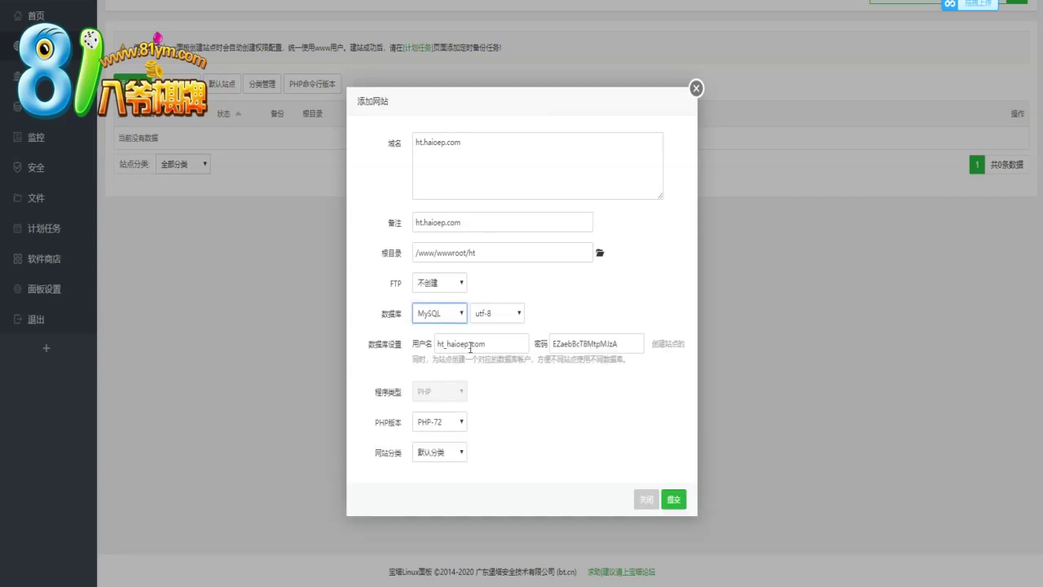
{"action": "double_click", "coordinate": [471, 348]}
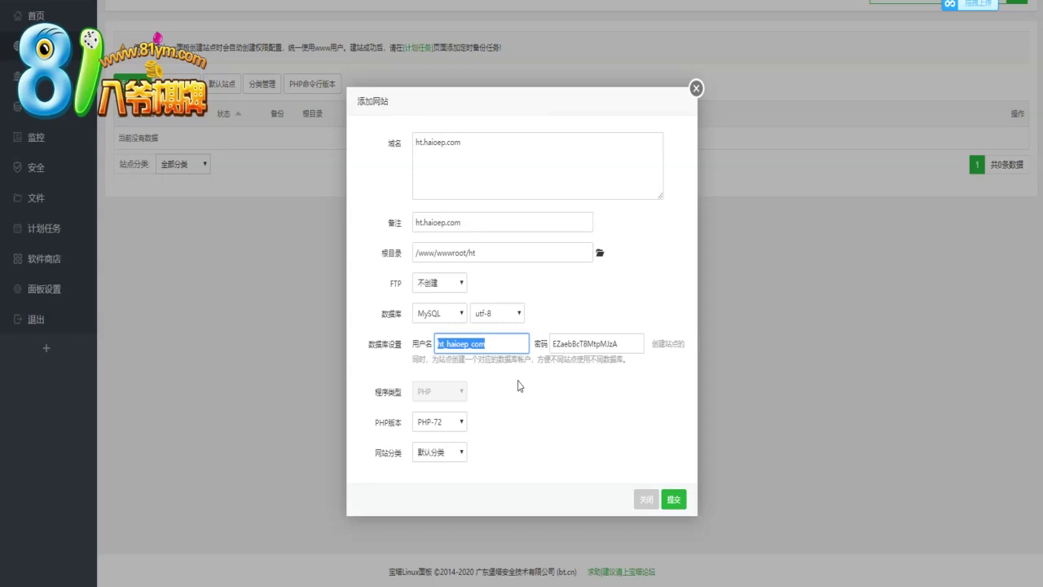
{"action": "type", "text": "bayebaye"}
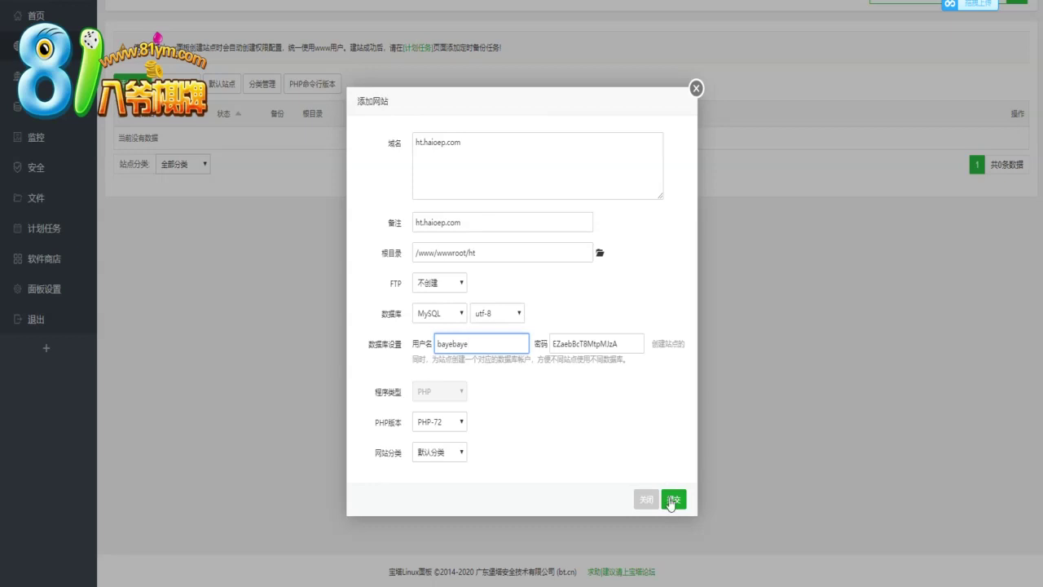
{"action": "left_click", "coordinate": [675, 503]}
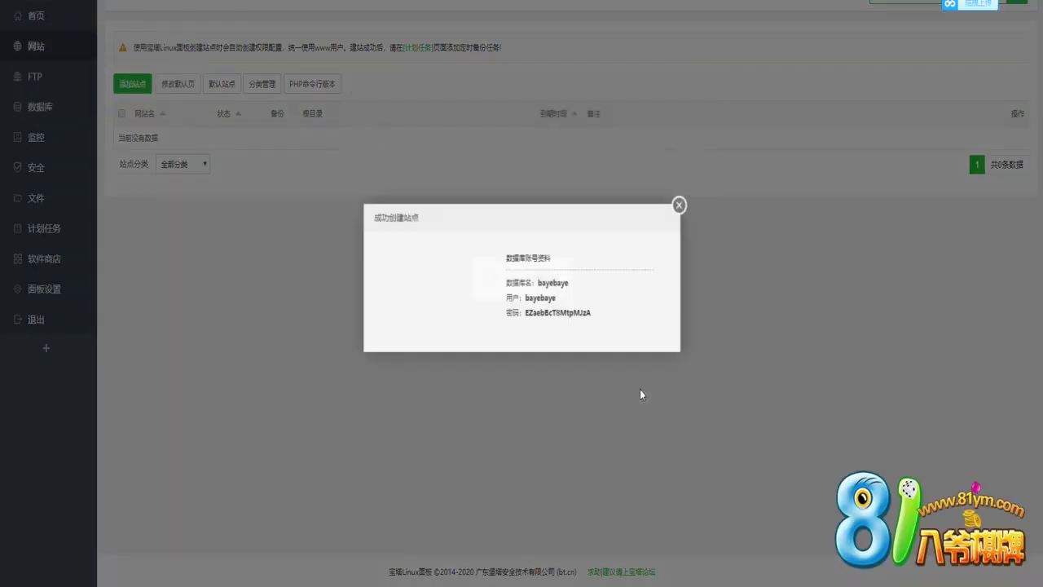
{"action": "left_click", "coordinate": [688, 207]}
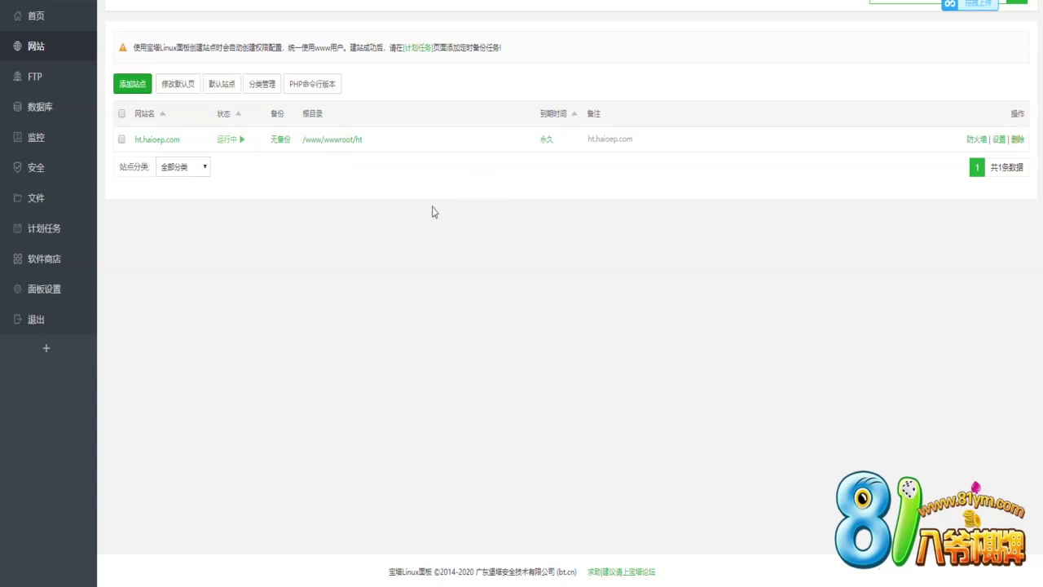
Start another new site with domain d.haioep.com
{"action": "left_click", "coordinate": [133, 84]}
{"action": "left_click", "coordinate": [484, 163]}
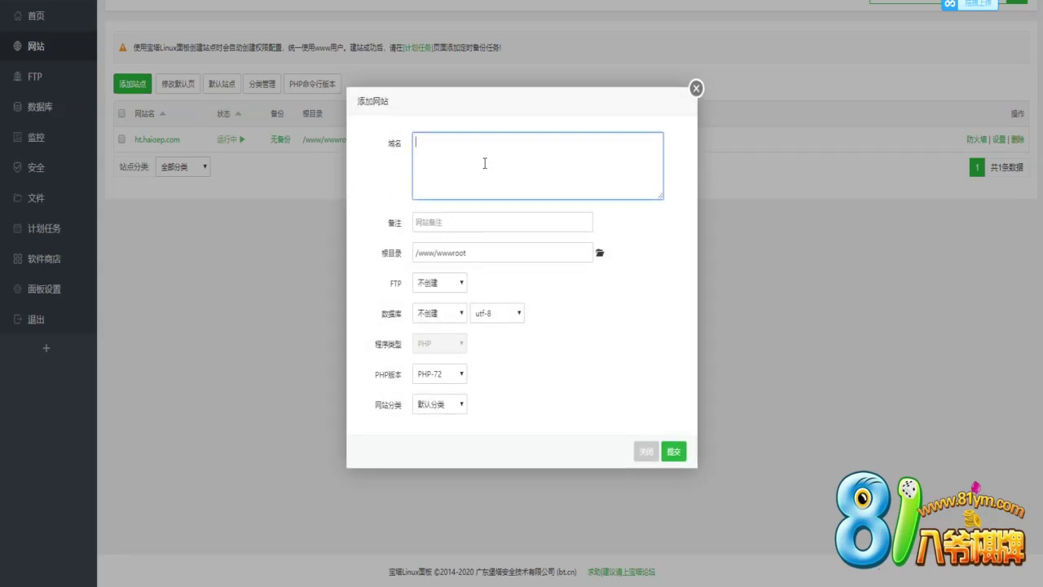
{"action": "type", "text": "qt."}
{"action": "key", "text": "ctrl+v"}
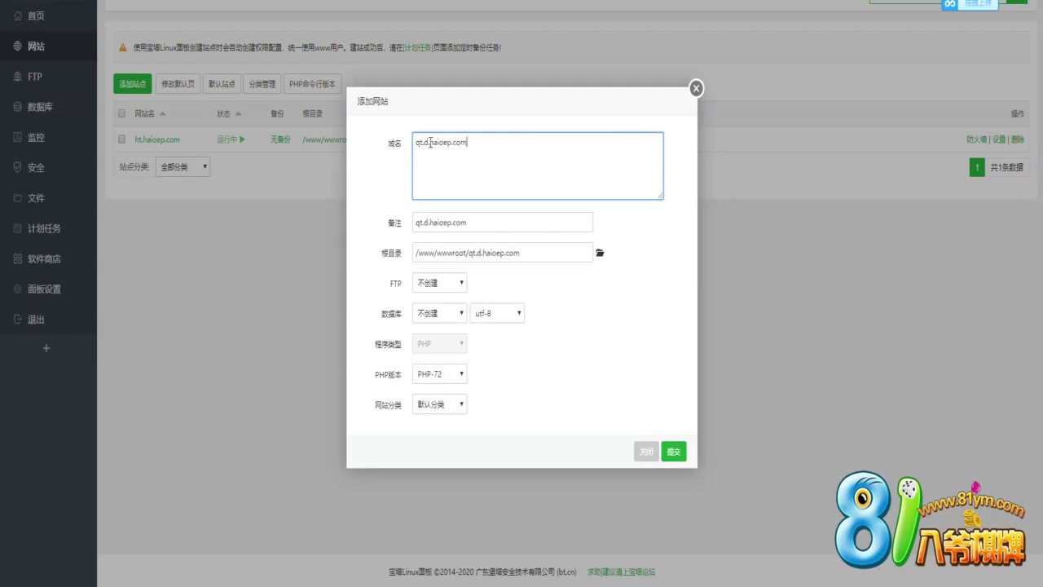
{"action": "key", "text": "BackSpace"}
{"action": "key", "text": "BackSpace"}
{"action": "key", "text": "BackSpace"}
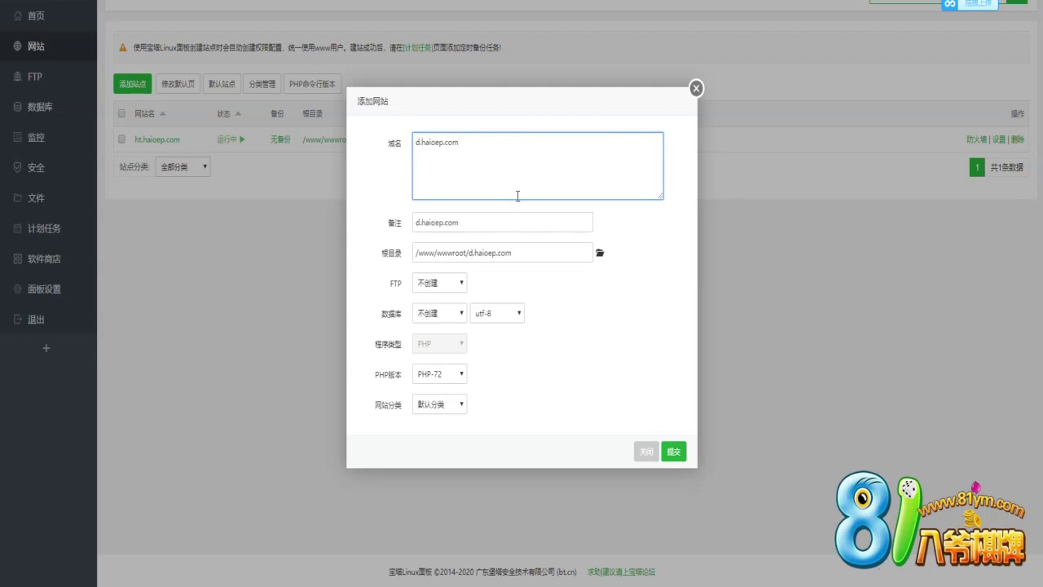
Set the site root to /www/wwwroot/qt and submit the d.haioep.com site
{"action": "left_click", "coordinate": [601, 253]}
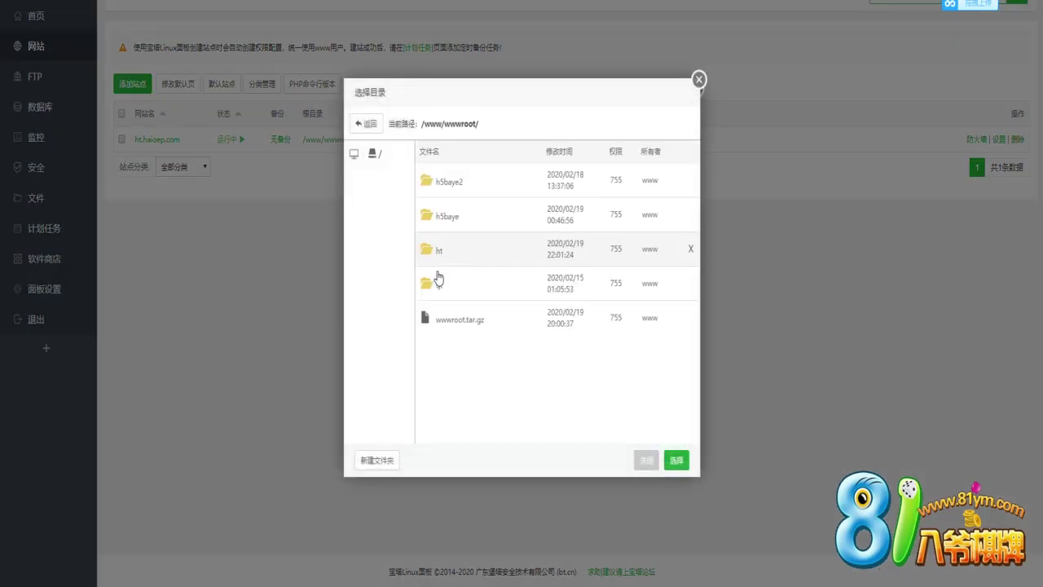
{"action": "left_click", "coordinate": [676, 461]}
{"action": "left_click", "coordinate": [677, 461]}
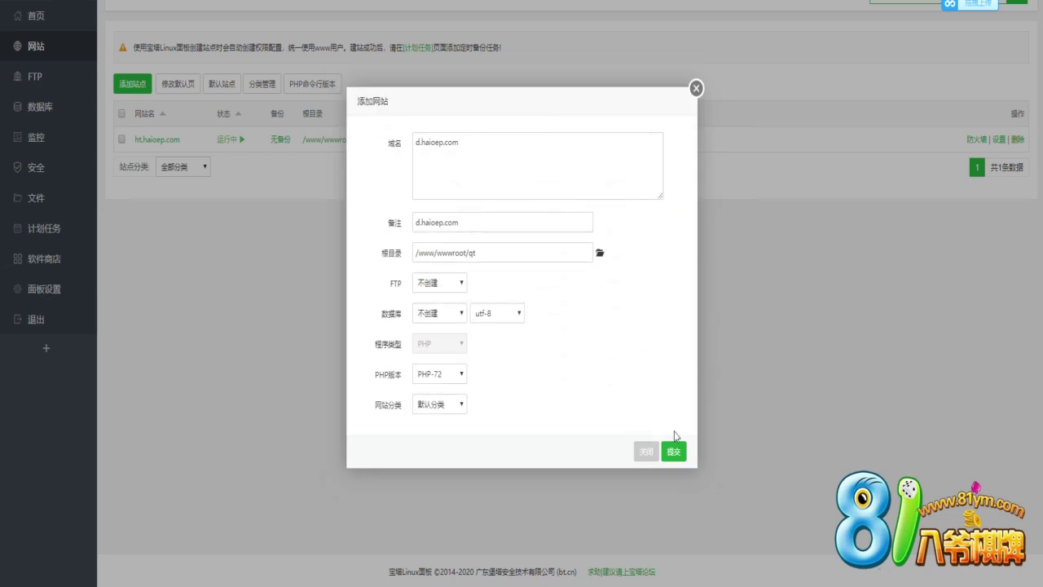
{"action": "left_click", "coordinate": [674, 450]}
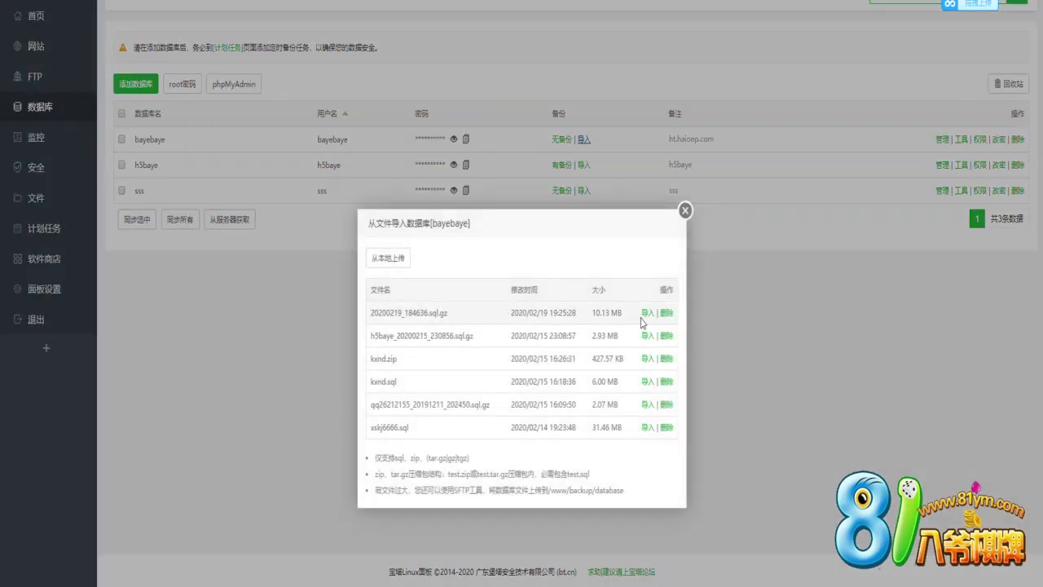
Import 20200219_184636.sql.gz into bayebaye, confirming the overwrite
{"action": "left_click", "coordinate": [648, 314]}
{"action": "left_click", "coordinate": [593, 313]}
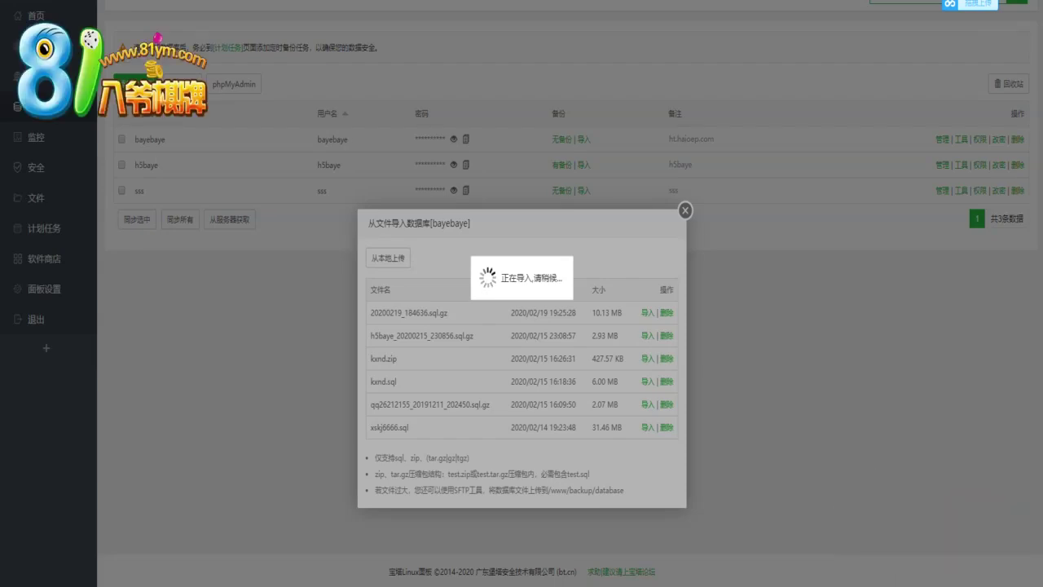
{"action": "key", "text": "super+Right"}
{"action": "key", "text": "super+Left"}
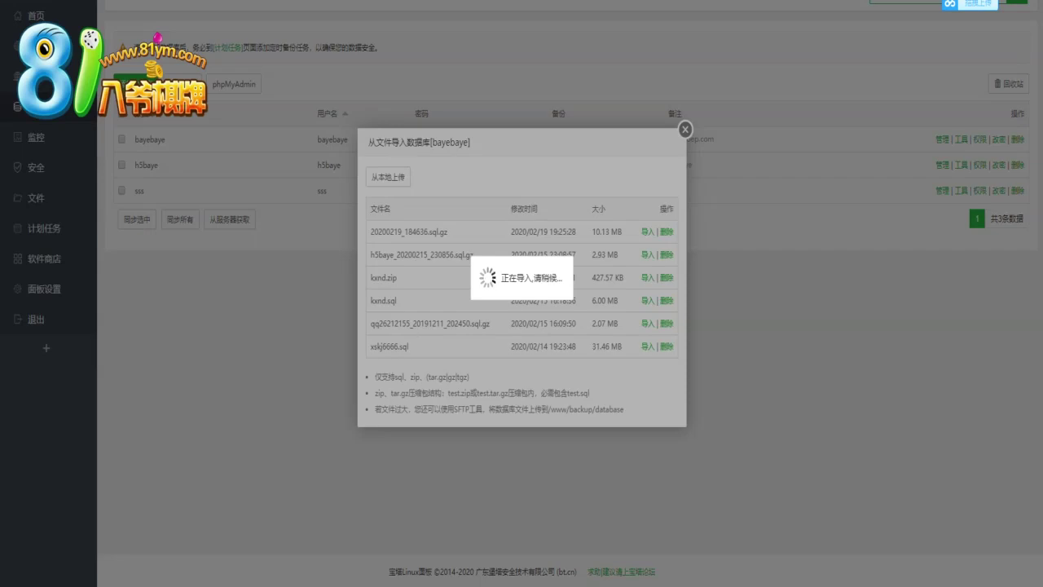
Rearrange the browser window, move the upload badge aside and open a blank Notepad note
{"action": "key", "text": "super+Right"}
{"action": "key", "text": "super+Left"}
{"action": "key", "text": "super+Right"}
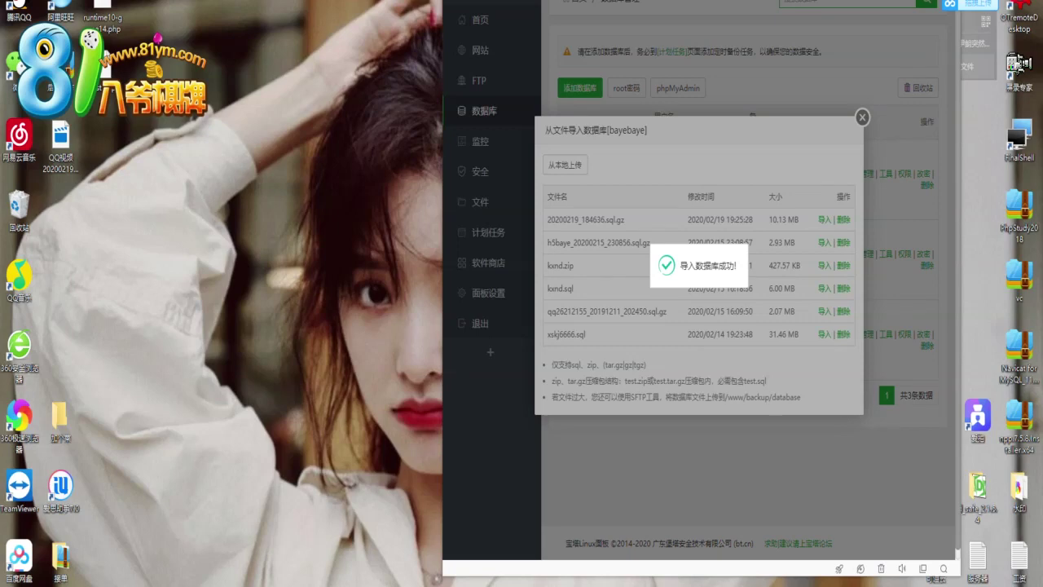
{"action": "key", "text": "super+Left"}
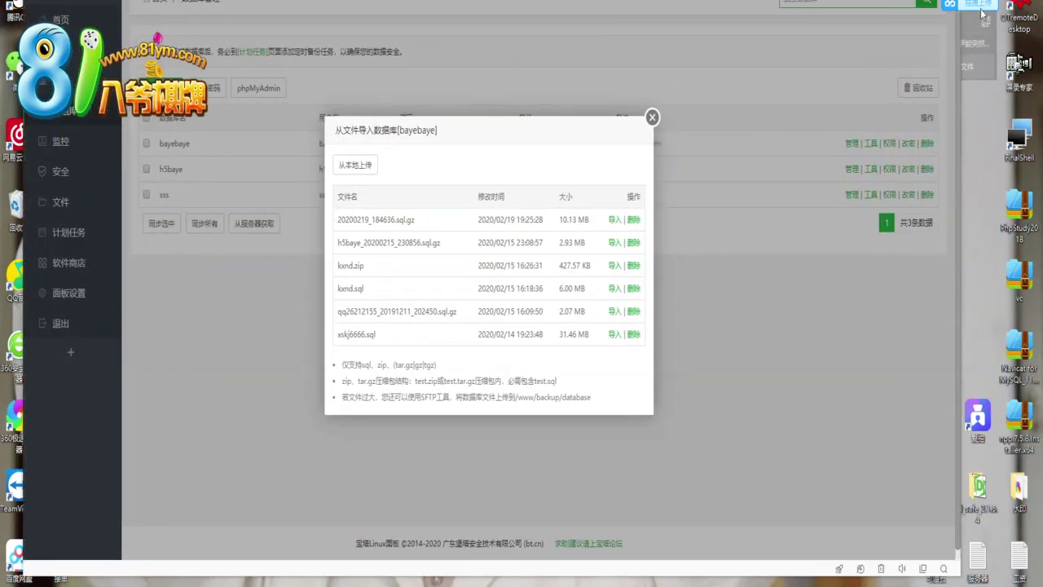
{"action": "key", "text": "super+Left"}
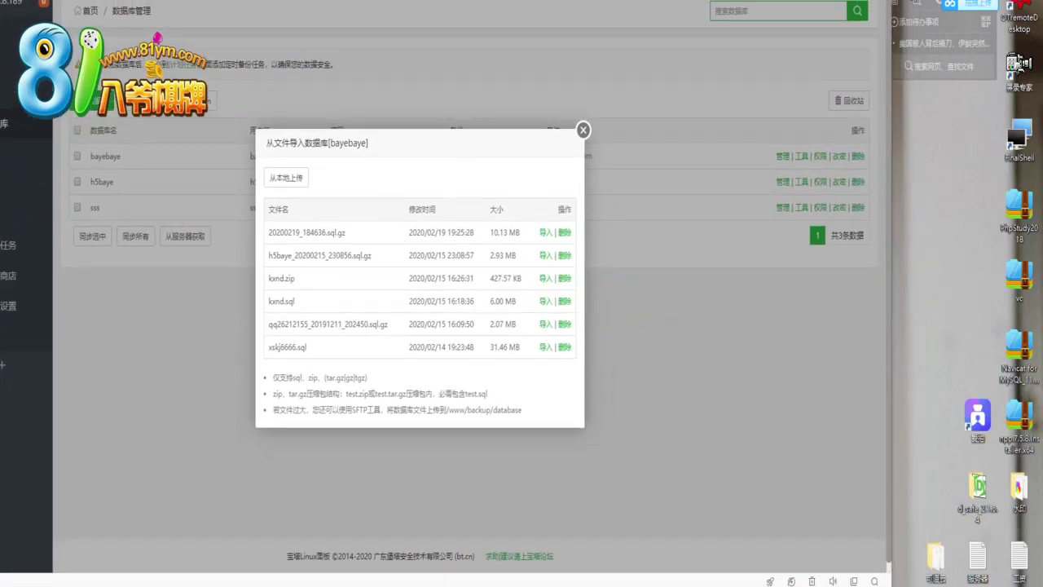
{"action": "left_click_drag", "start_coordinate": [969, 6], "coordinate": [962, 132]}
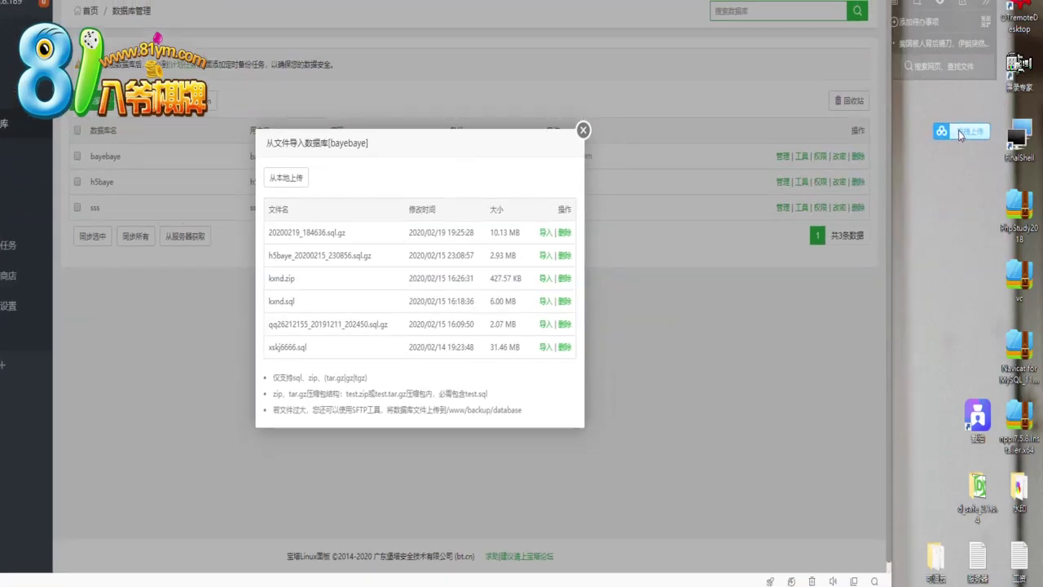
{"action": "left_click", "coordinate": [979, 20]}
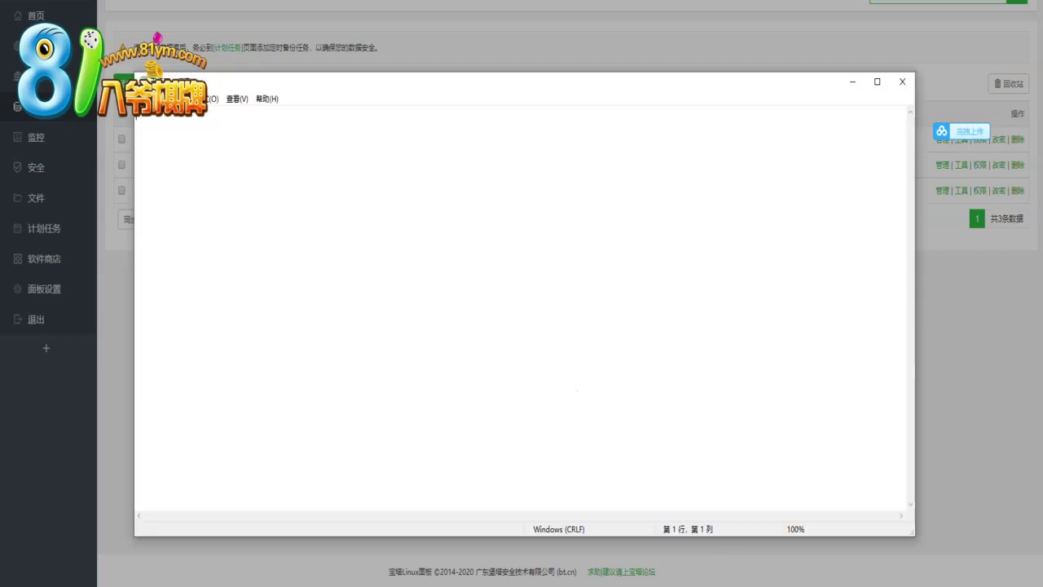
Type the remark 这服务器真的太了 in Notepad, then bring the panel back in front
{"action": "left_click_drag", "start_coordinate": [396, 90], "coordinate": [730, 246]}
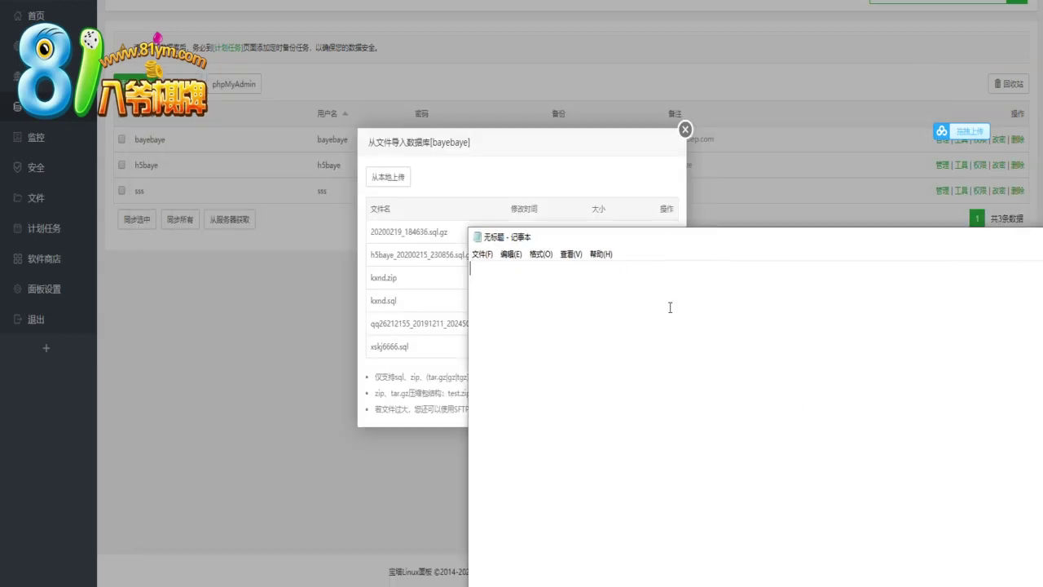
{"action": "type", "text": "这服务器h"}
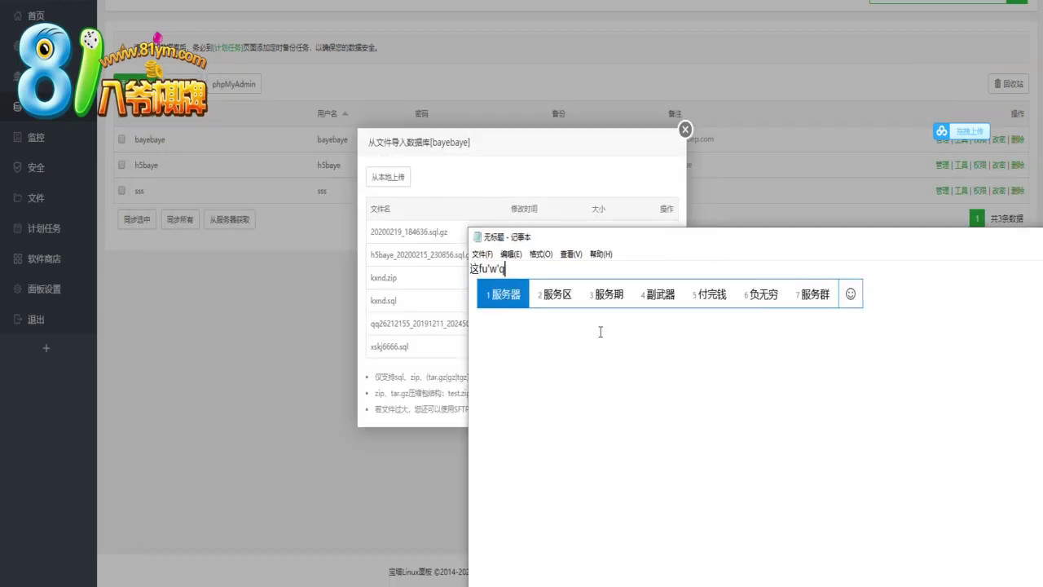
{"action": "type", "text": "zhende tik"}
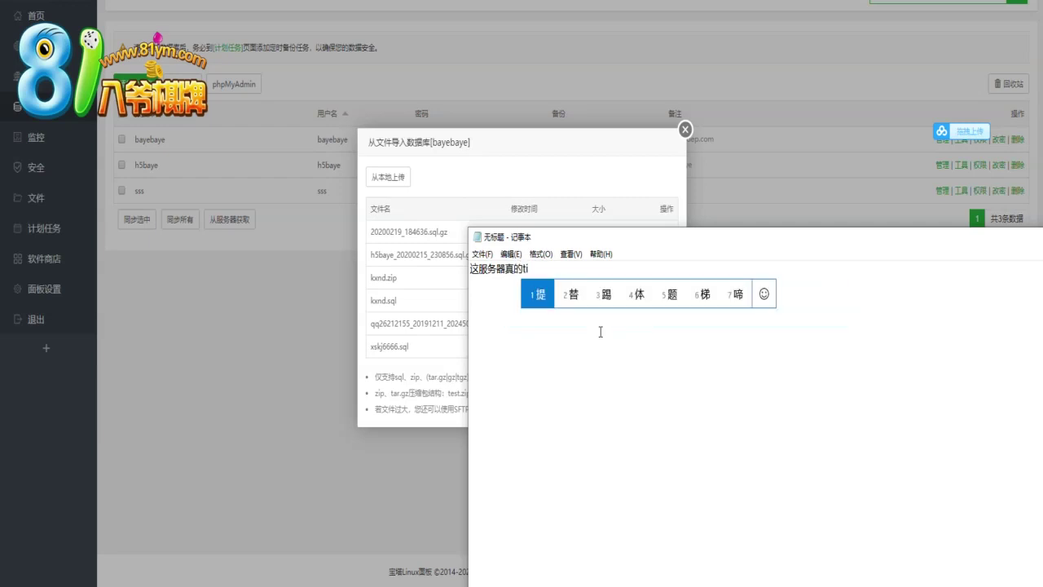
{"action": "key", "text": "BackSpace"}
{"action": "key", "text": "BackSpace"}
{"action": "type", "text": "aile"}
{"action": "key", "text": "space"}
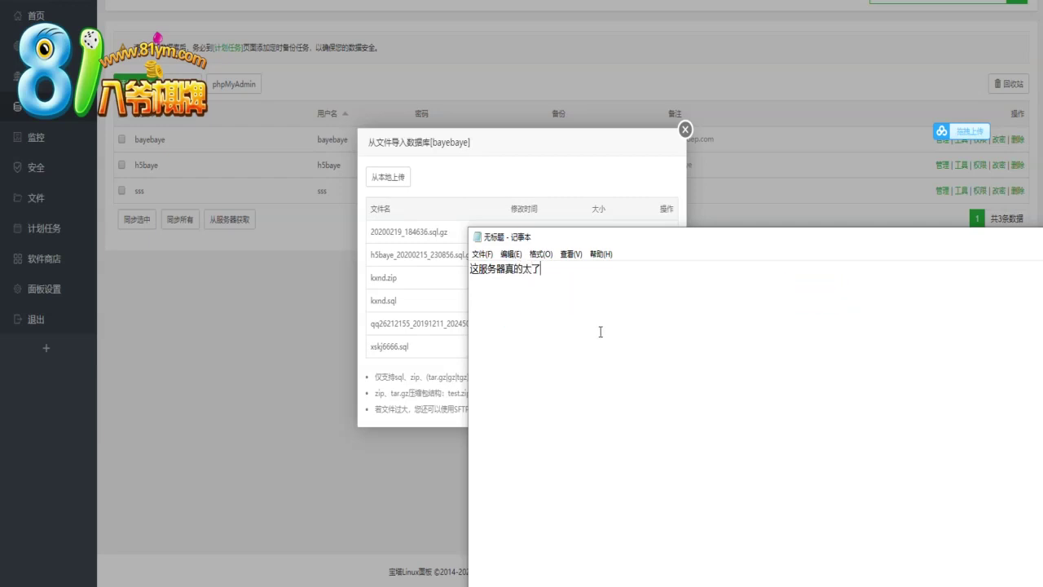
{"action": "type", "text": "xiangsi3"}
{"action": "left_click_drag", "start_coordinate": [640, 248], "coordinate": [721, 269]}
{"action": "left_click", "coordinate": [532, 172]}
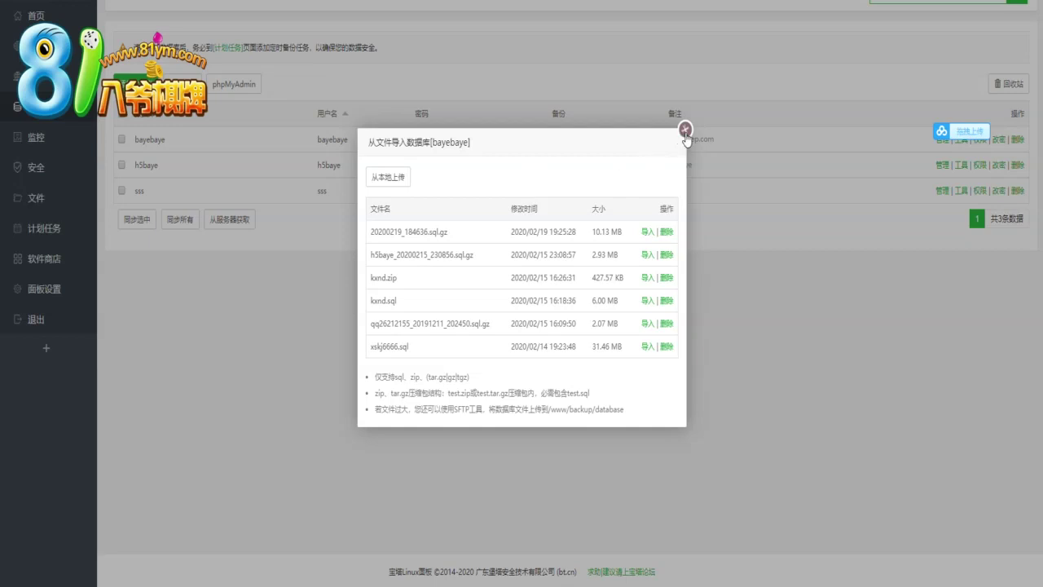
Close the import list, review the operation log under 安全, then open the software store
{"action": "left_click", "coordinate": [685, 129]}
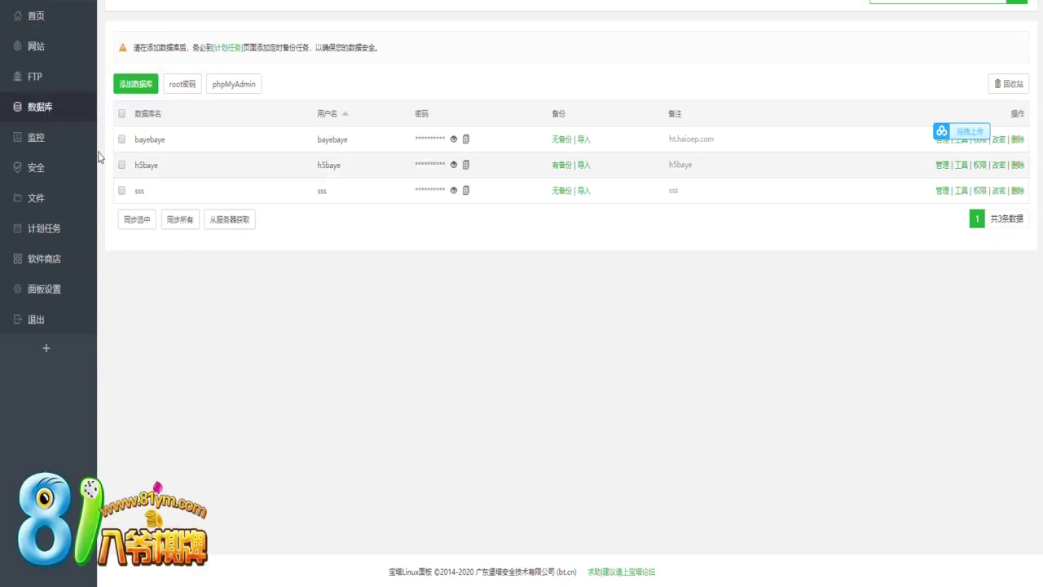
{"action": "left_click", "coordinate": [18, 167]}
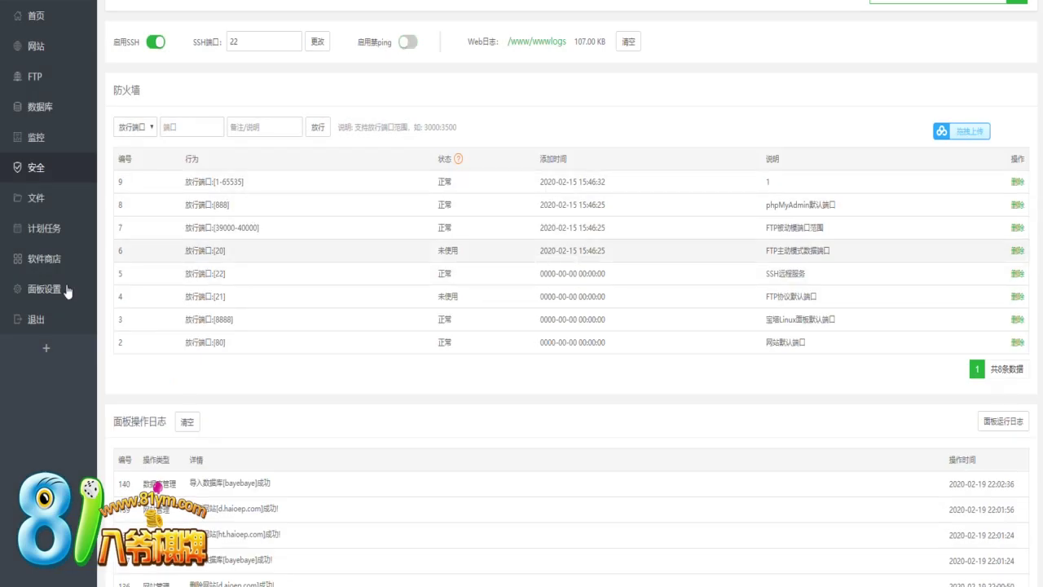
{"action": "left_click", "coordinate": [37, 261]}
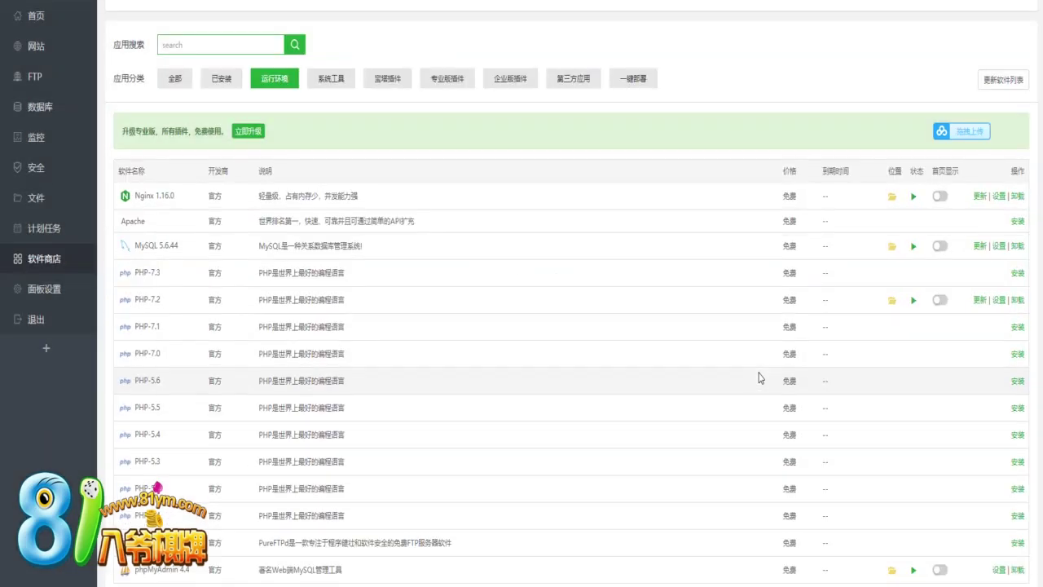
Scroll through the panel settings and add a note line about a useful tool (实用工具)
{"action": "scroll", "coordinate": [757, 377], "scroll_direction": "down", "scroll_amount": 1}
{"action": "scroll", "coordinate": [881, 418], "scroll_direction": "up", "scroll_amount": 1}
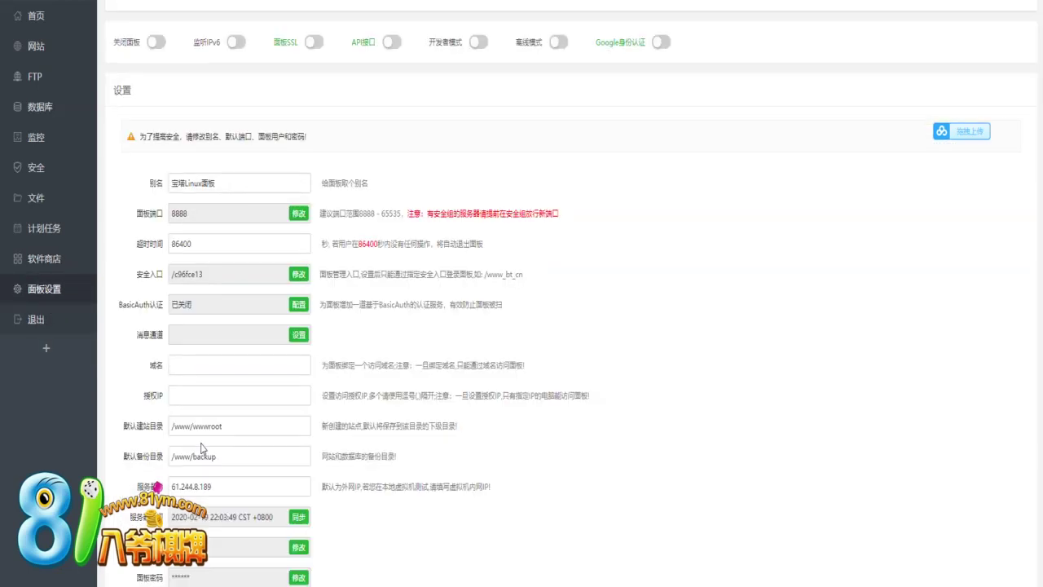
{"action": "scroll", "coordinate": [203, 448], "scroll_direction": "down", "scroll_amount": 1}
{"action": "scroll", "coordinate": [202, 448], "scroll_direction": "down", "scroll_amount": 1}
{"action": "scroll", "coordinate": [202, 449], "scroll_direction": "up", "scroll_amount": 3}
{"action": "scroll", "coordinate": [244, 457], "scroll_direction": "down", "scroll_amount": 3}
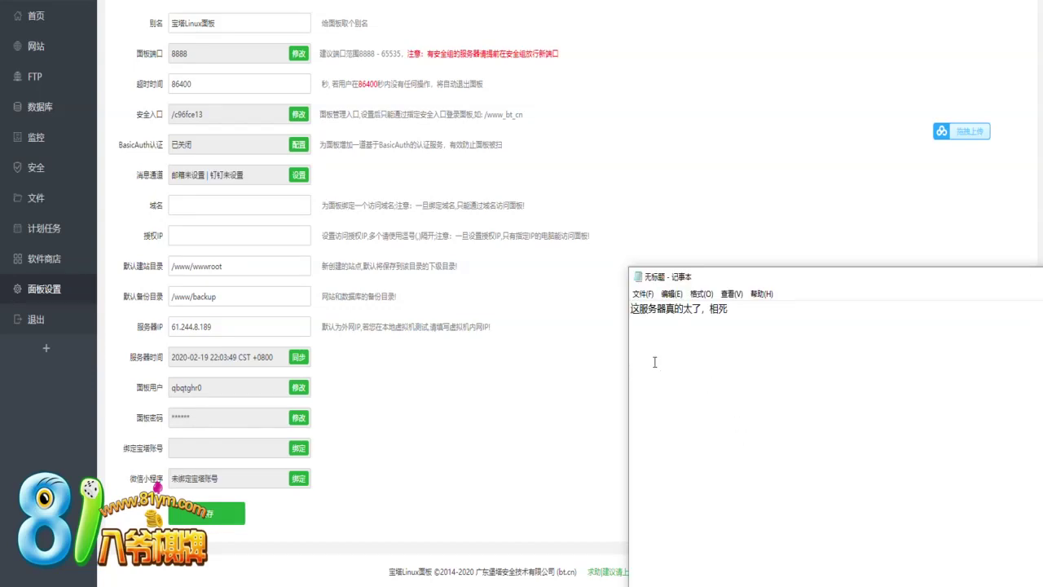
{"action": "left_click", "coordinate": [655, 362]}
{"action": "type", "text": "zheli yongdao yi"}
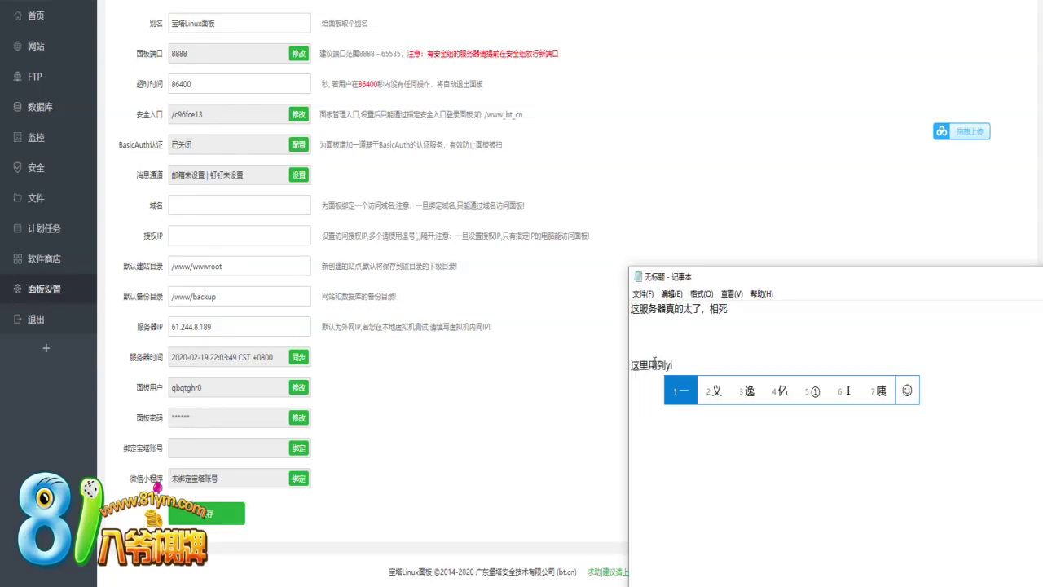
{"action": "type", "text": "ge shiyong3"}
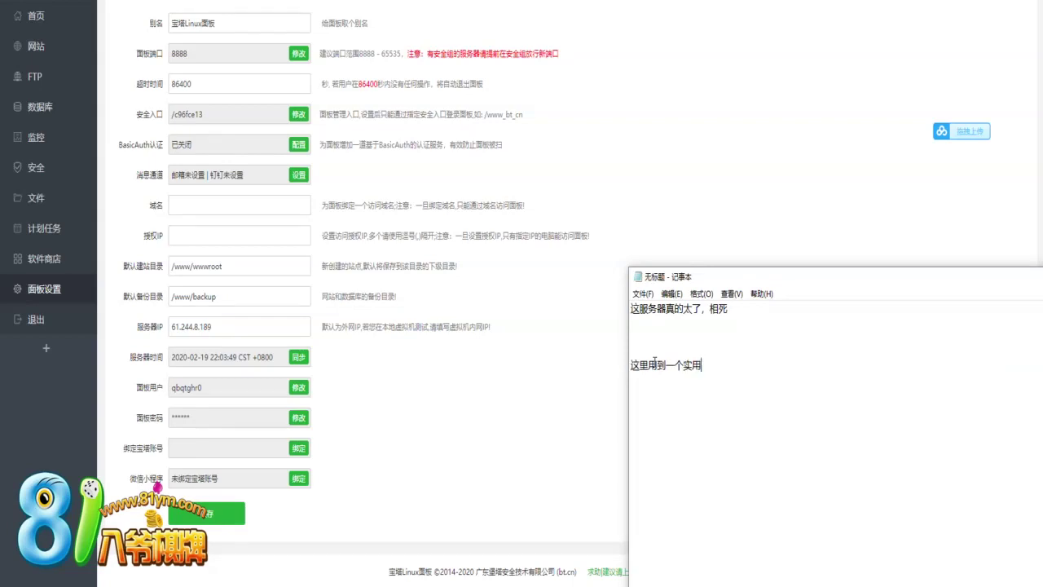
{"action": "type", "text": "gongju"}
{"action": "key", "text": "space"}
Open the BT account binding dialog and focus its account field
{"action": "left_click", "coordinate": [373, 425]}
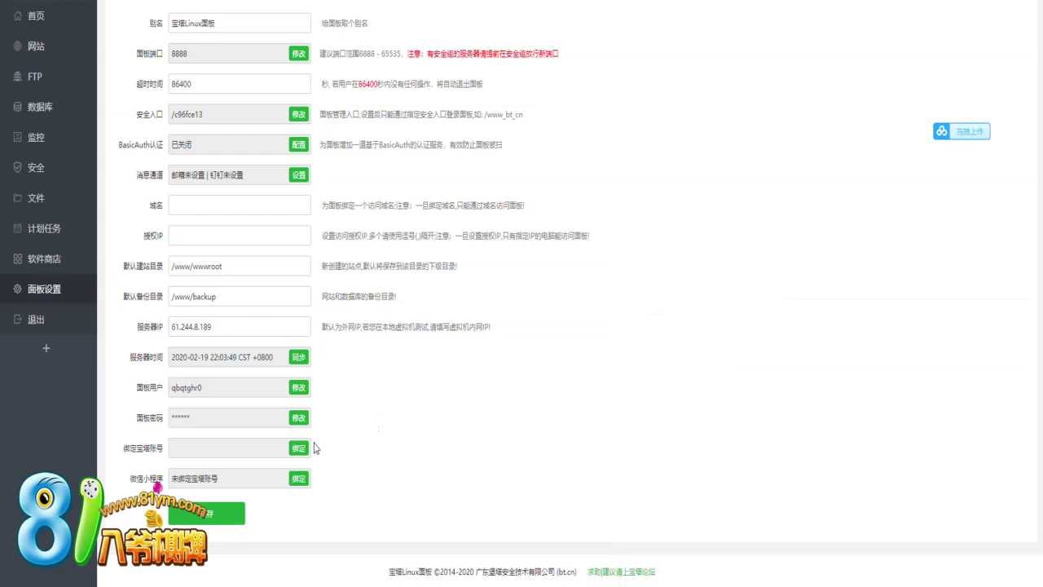
{"action": "left_click", "coordinate": [298, 447]}
{"action": "left_click", "coordinate": [559, 257]}
{"action": "scroll", "coordinate": [604, 297], "scroll_direction": "up", "scroll_amount": 1}
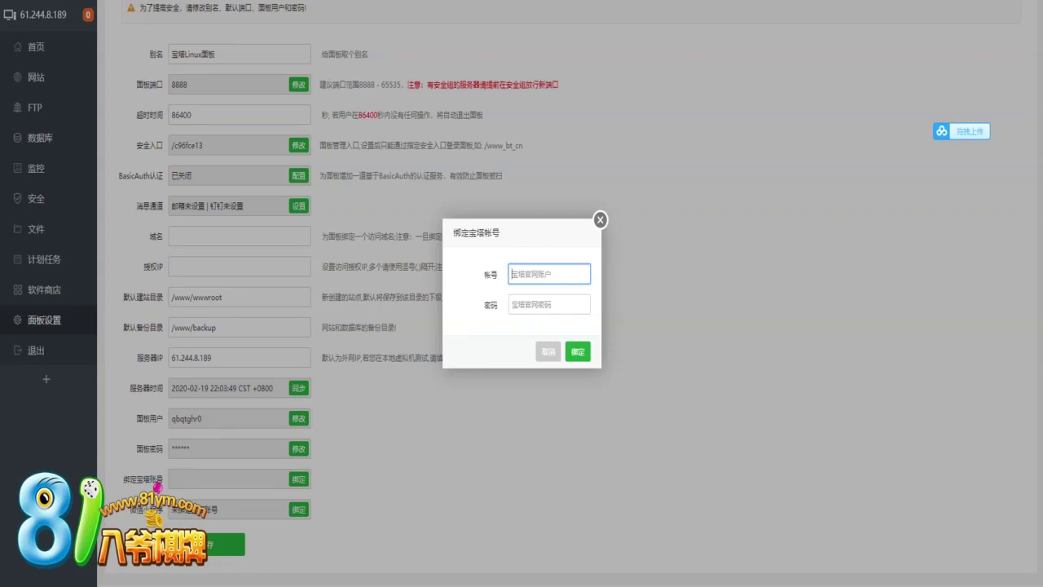
Minimize the screen recorder from the system tray and open BT Panel's software store
{"action": "left_click", "coordinate": [862, 583]}
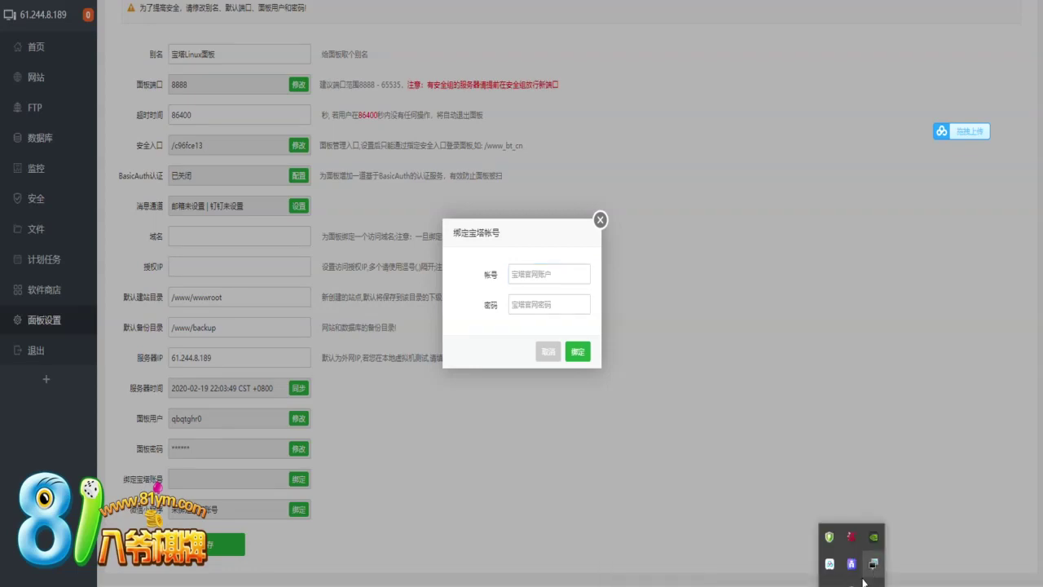
{"action": "left_click", "coordinate": [873, 563]}
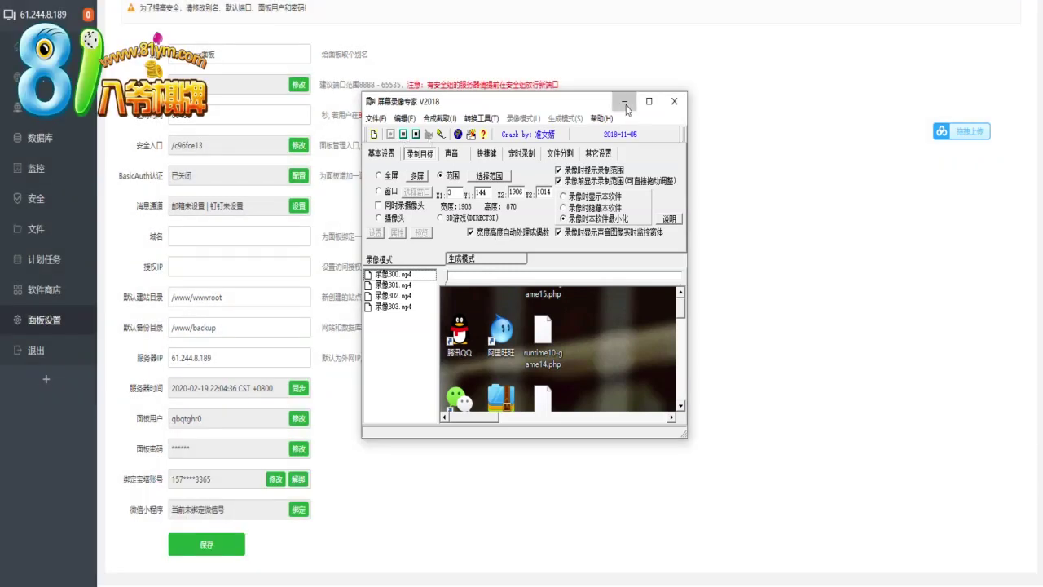
{"action": "left_click", "coordinate": [624, 101]}
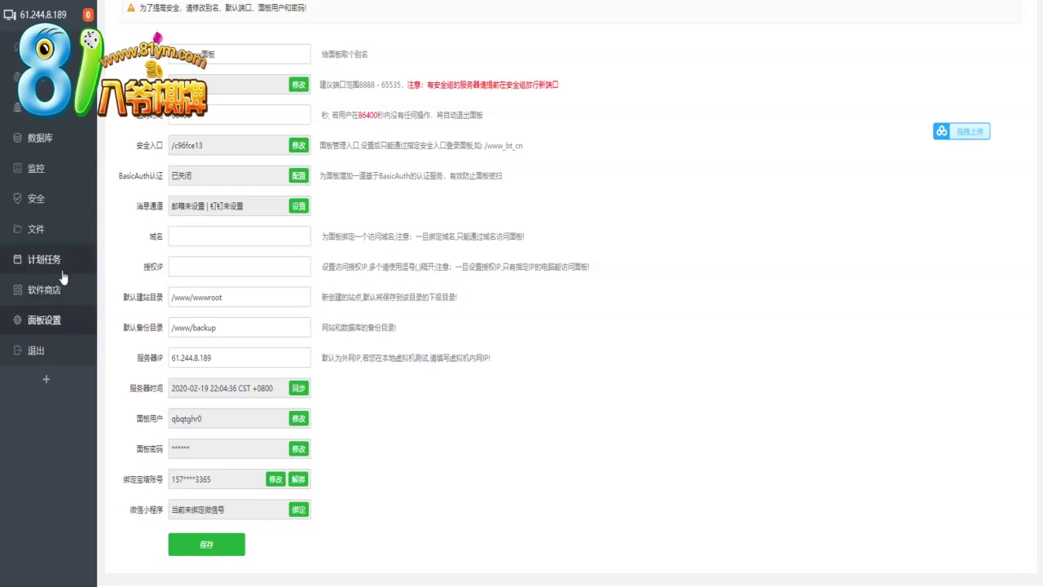
{"action": "left_click", "coordinate": [63, 297]}
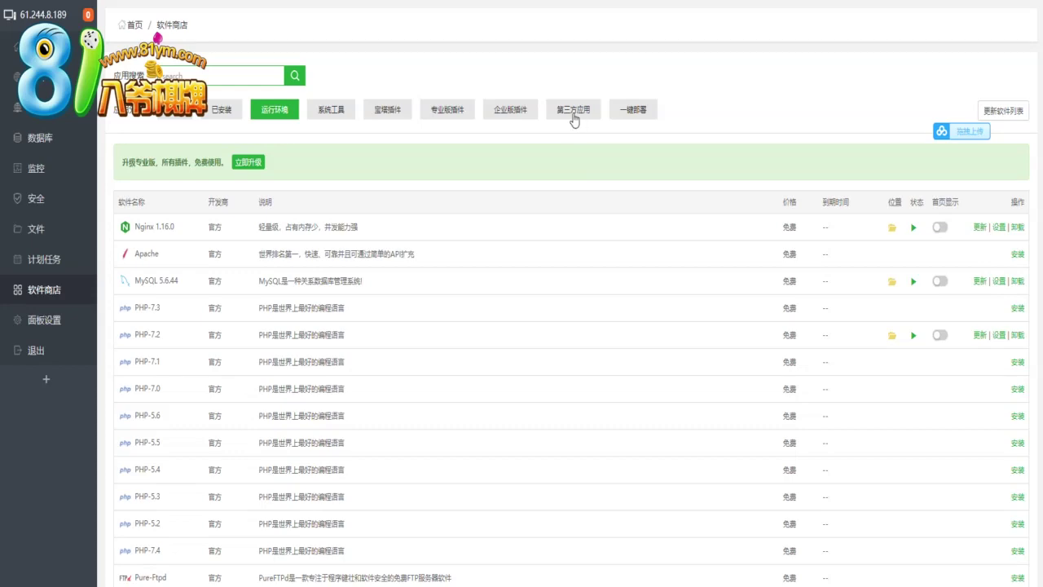
Show the software store's third-party applications list and look through it
{"action": "left_click", "coordinate": [573, 114]}
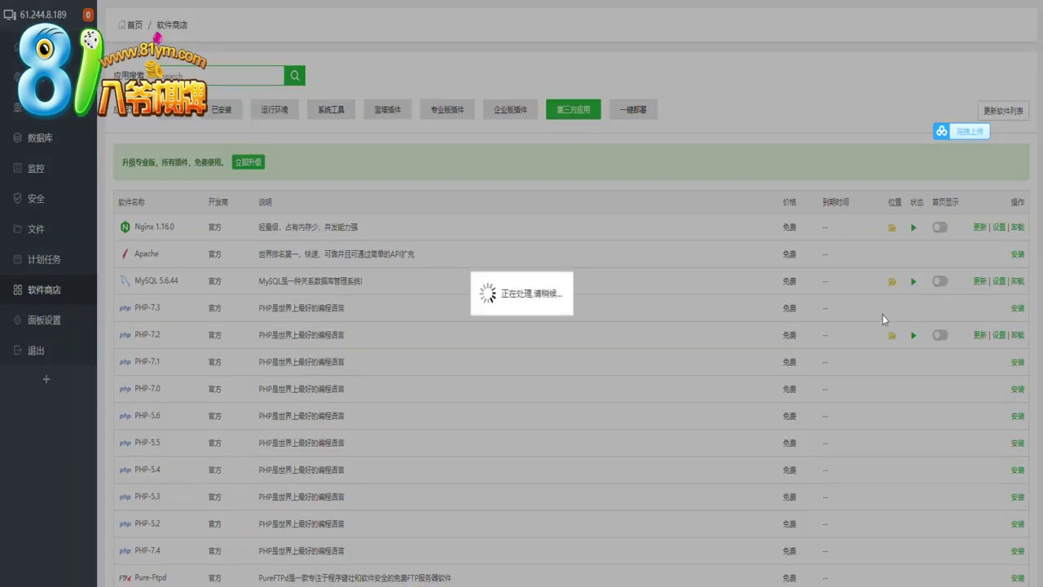
{"action": "scroll", "coordinate": [878, 316], "scroll_direction": "down", "scroll_amount": 1}
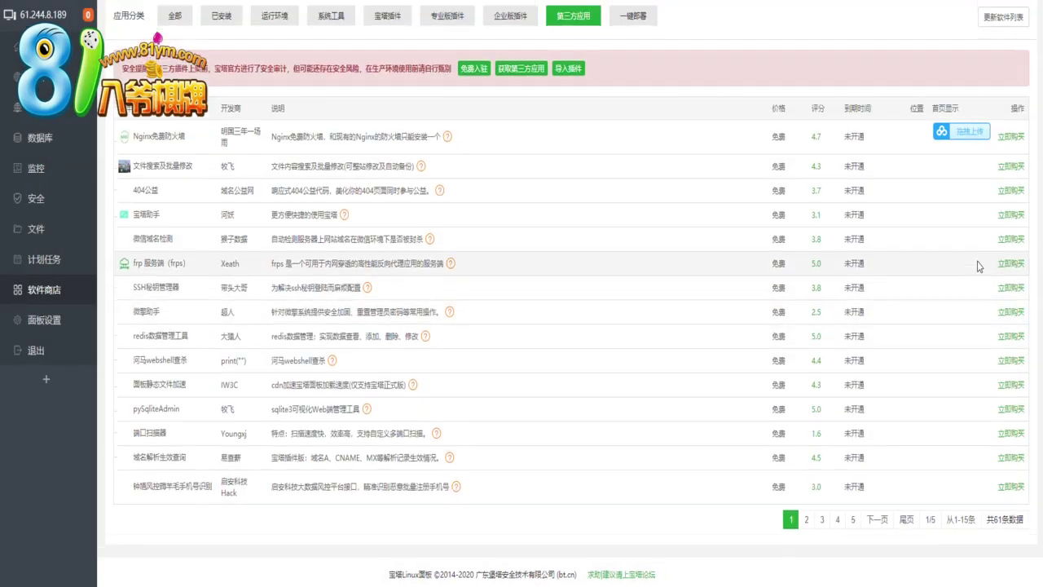
{"action": "scroll", "coordinate": [970, 265], "scroll_direction": "up", "scroll_amount": 1}
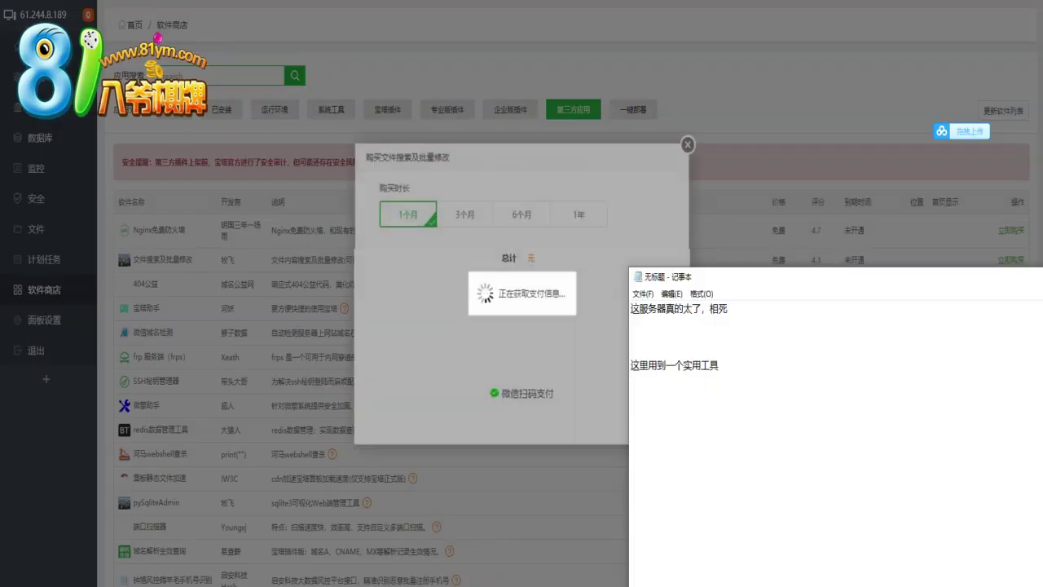
Add the note '可以批量修改东西' in Notepad
{"action": "left_click", "coordinate": [744, 583]}
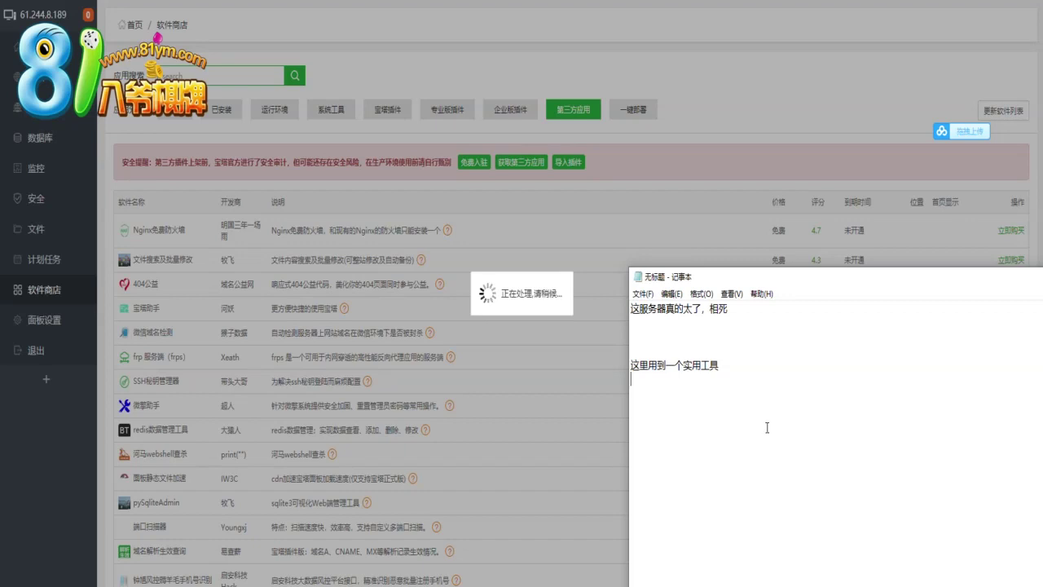
{"action": "key", "text": "Return"}
{"action": "type", "text": "keyipiliang"}
{"action": "key", "text": "space"}
{"action": "type", "text": "xiugaidongxi"}
{"action": "key", "text": "space"}
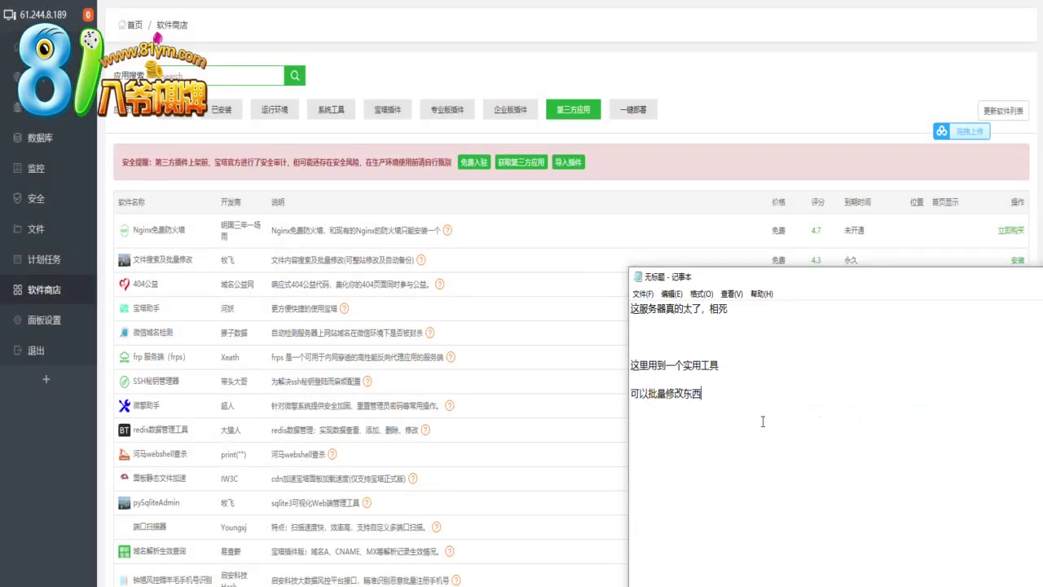
Install the 文件搜索及批量修改 plugin and confirm both installation prompts
{"action": "left_click", "coordinate": [541, 291]}
{"action": "left_click", "coordinate": [1017, 260]}
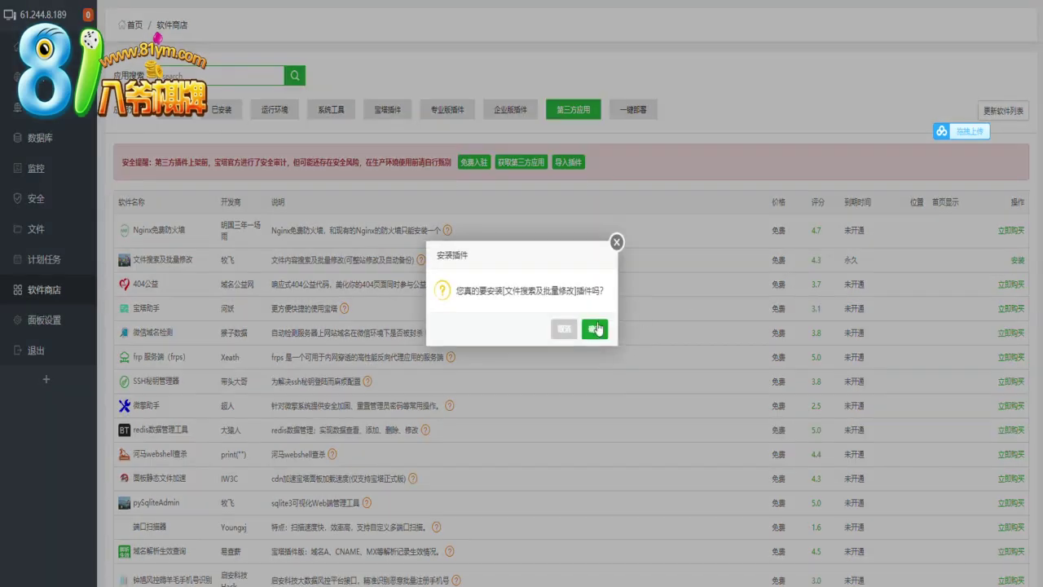
{"action": "left_click", "coordinate": [595, 329]}
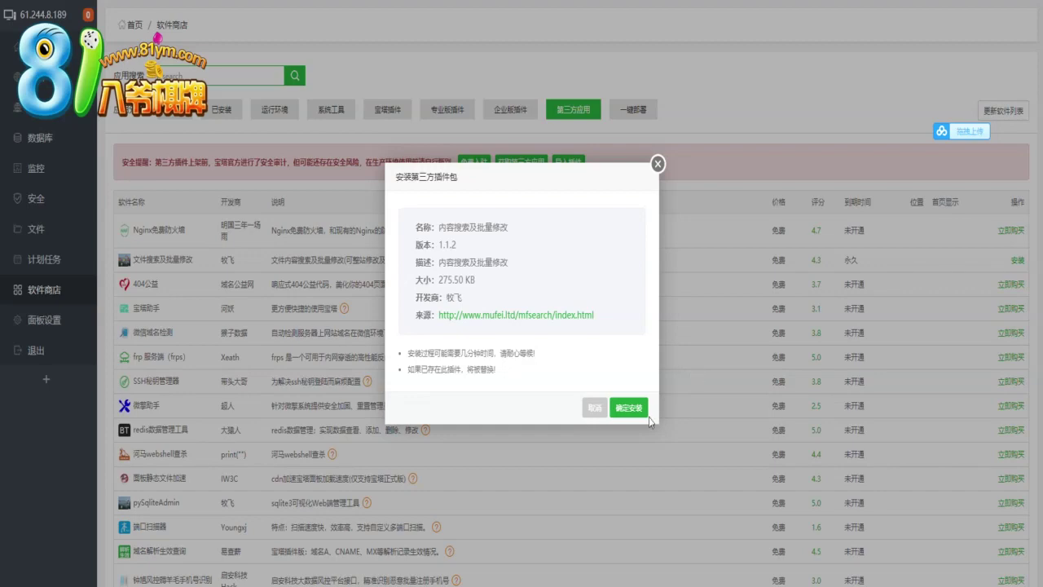
{"action": "left_click", "coordinate": [629, 407]}
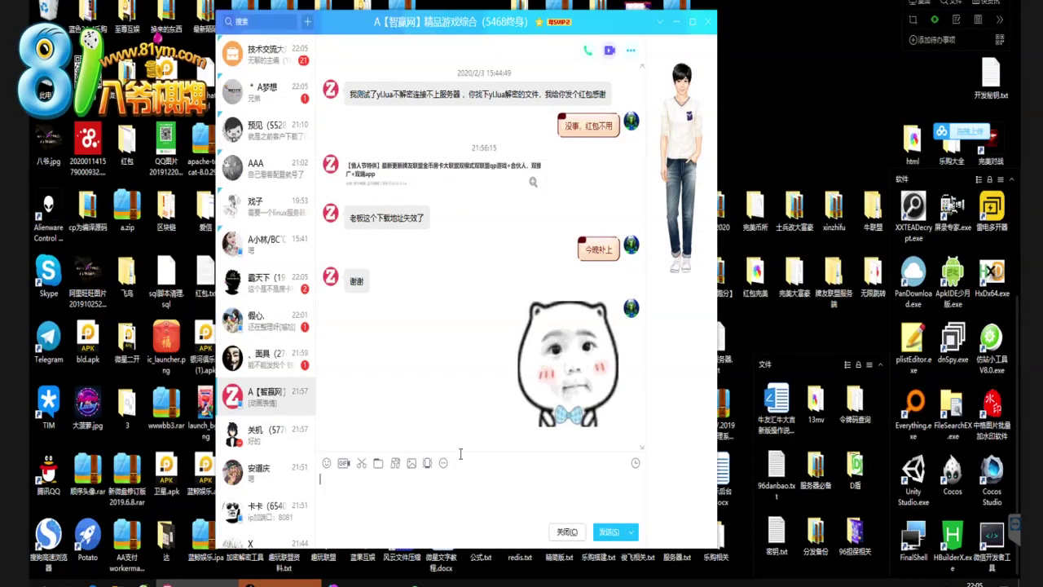
Send the reply '你同意' in a QQ contact's chat, then return to the BT Panel browser
{"action": "left_click", "coordinate": [264, 291]}
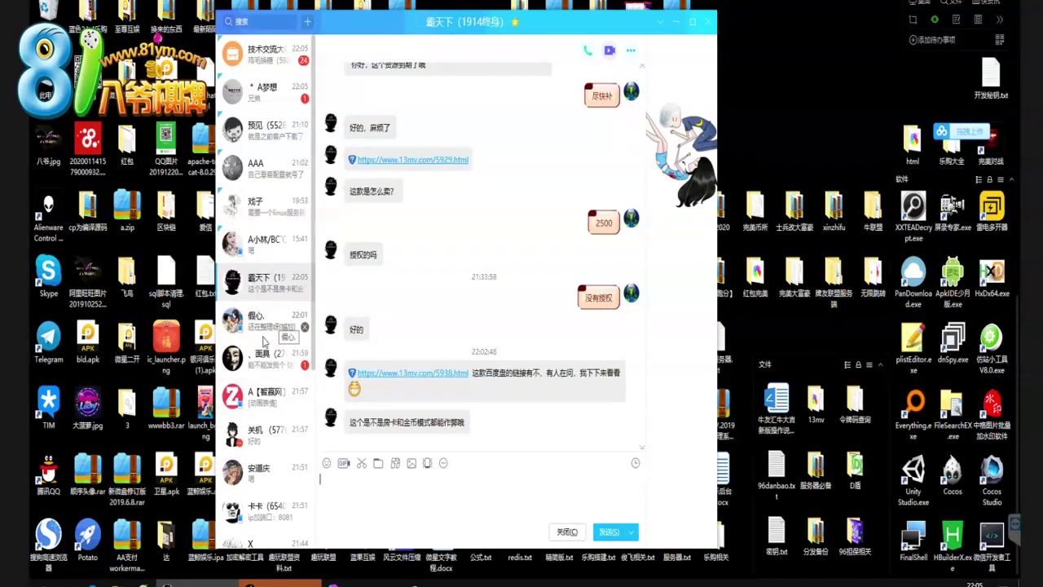
{"action": "left_click", "coordinate": [259, 370]}
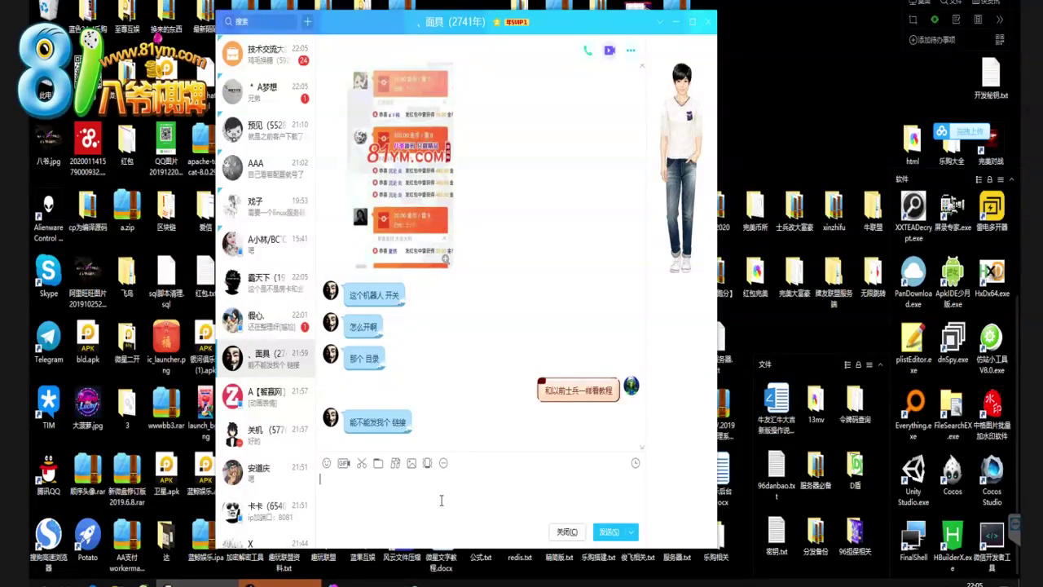
{"action": "type", "text": "你"}
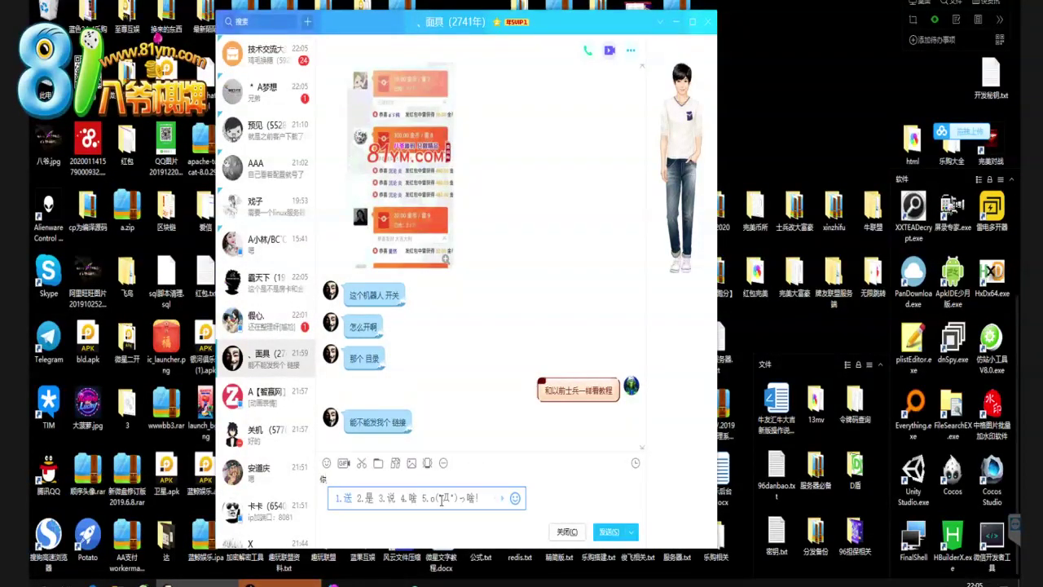
{"action": "type", "text": "tong'y"}
{"action": "key", "text": "space"}
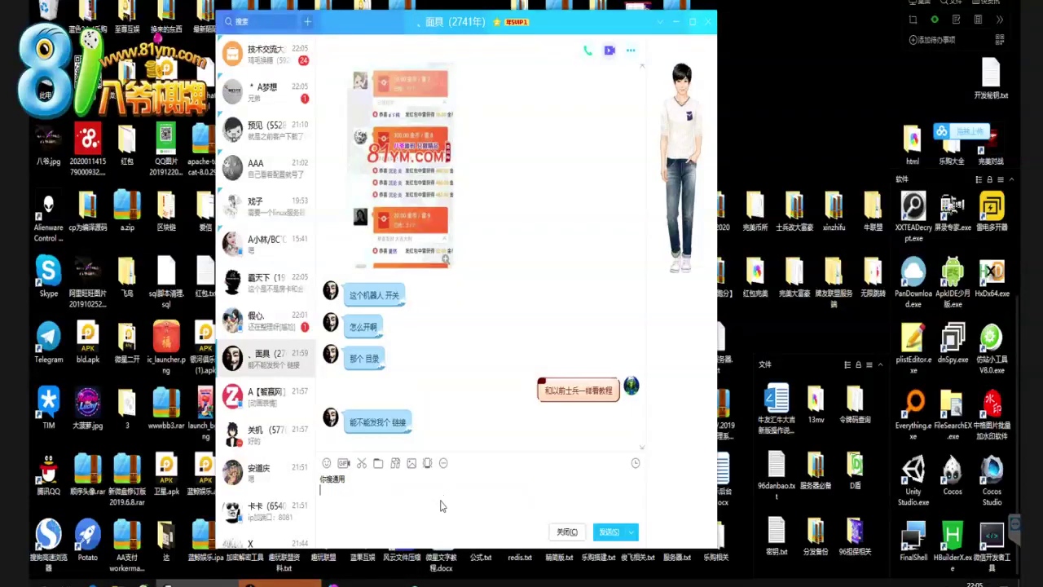
{"action": "key", "text": "Return"}
{"action": "left_click", "coordinate": [272, 365]}
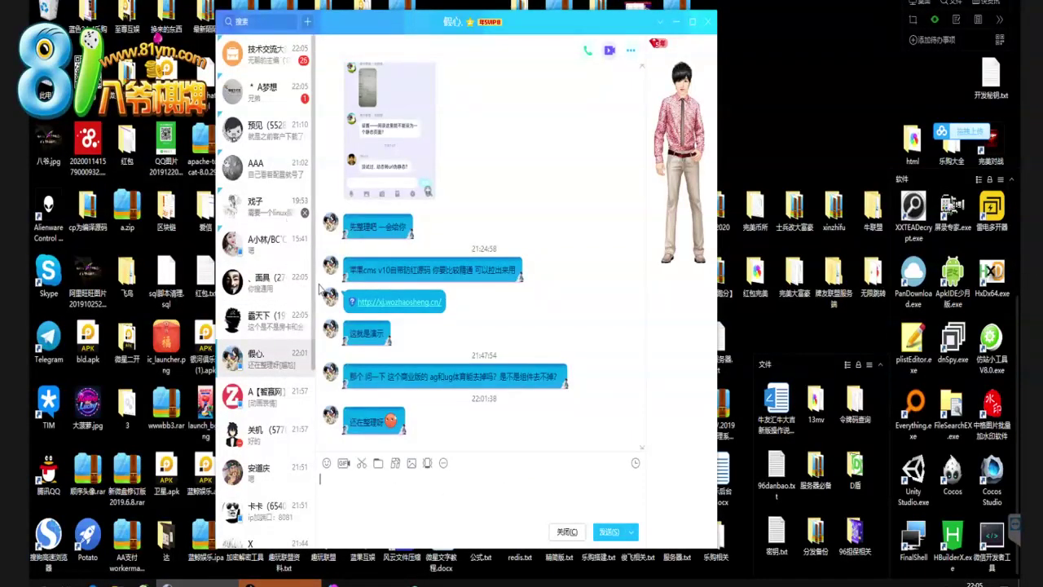
{"action": "left_click", "coordinate": [364, 582]}
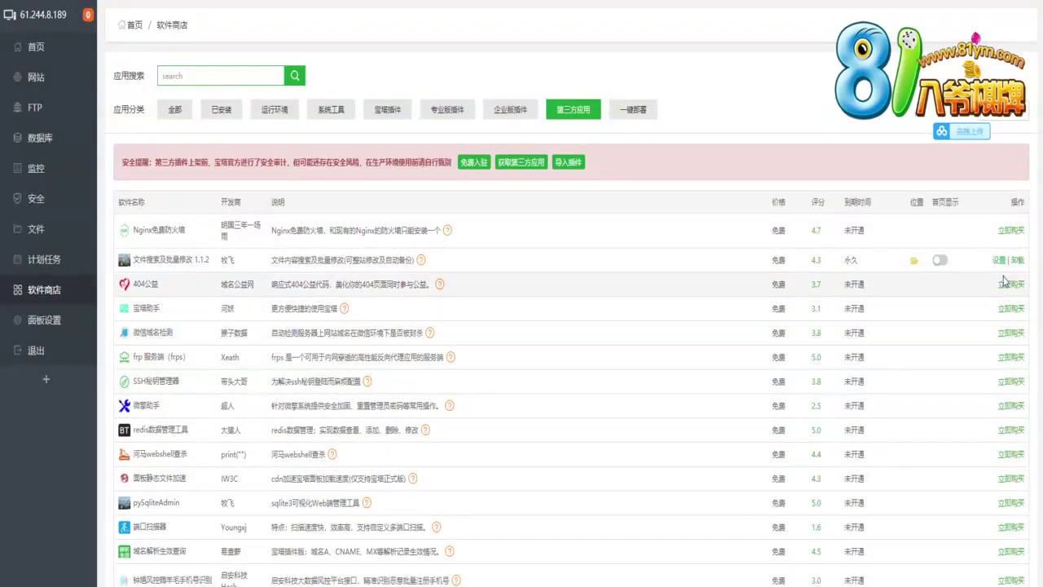
Open /www/wwwroot/ht from the website list and navigate into application/extra, selecting config.php
{"action": "left_click", "coordinate": [58, 77]}
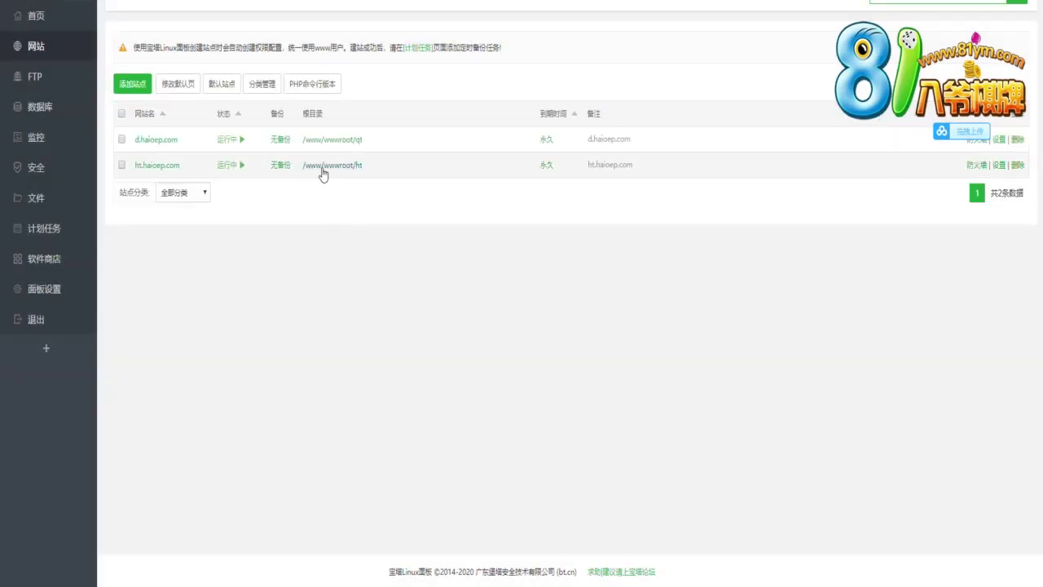
{"action": "left_click", "coordinate": [327, 167]}
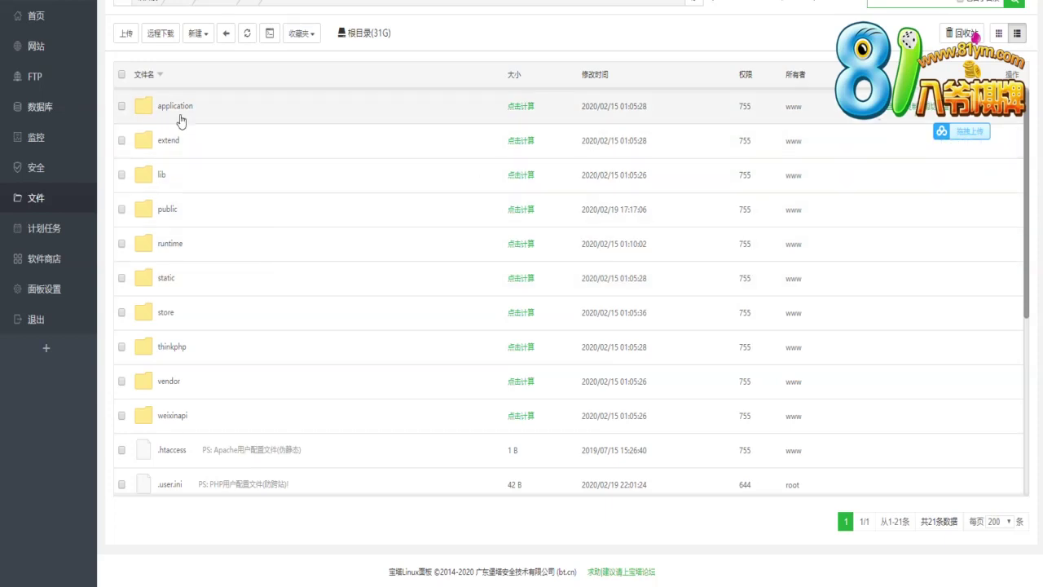
{"action": "double_click", "coordinate": [273, 181]}
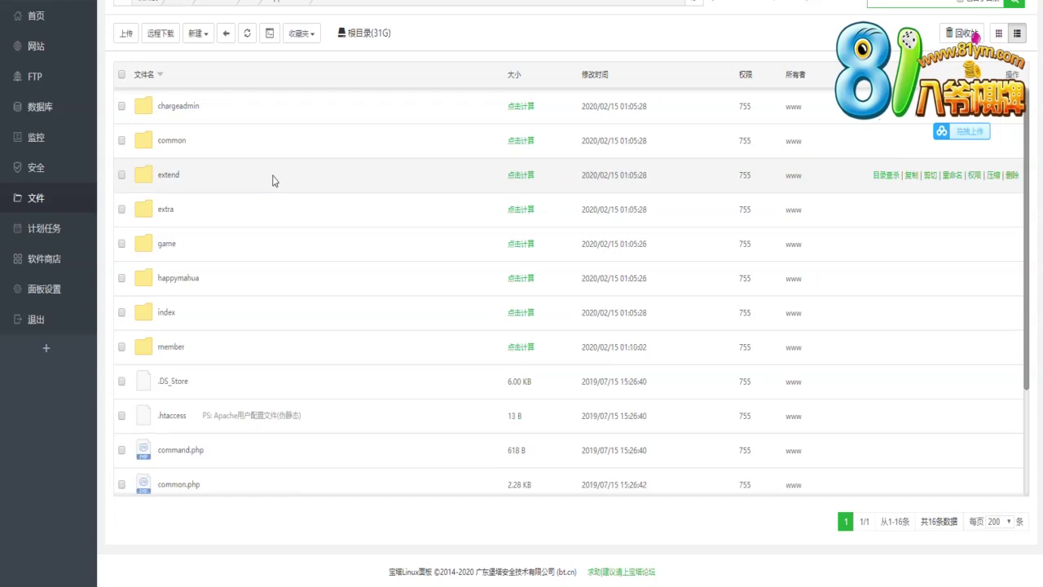
{"action": "double_click", "coordinate": [165, 210]}
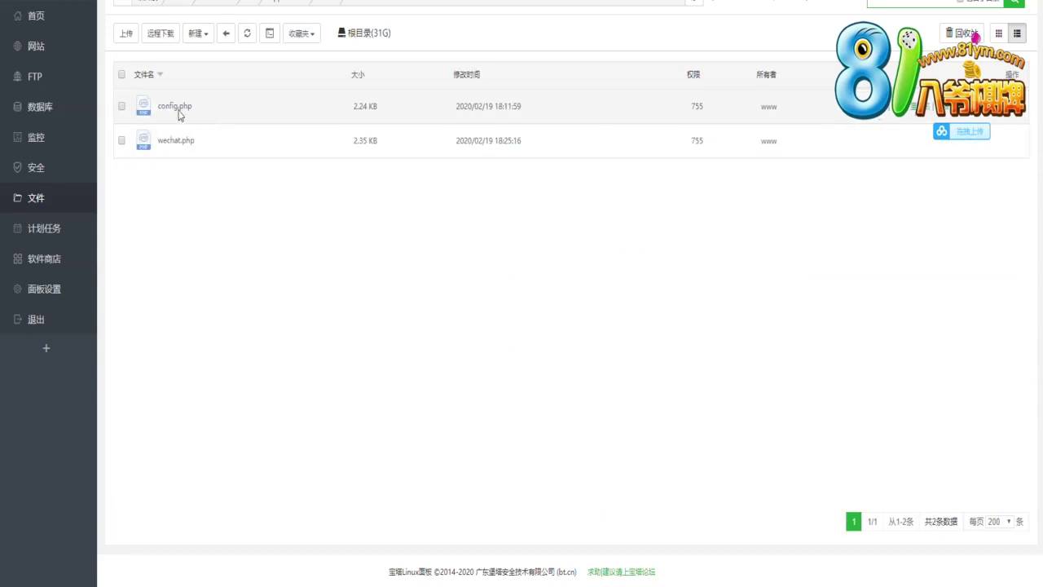
{"action": "right_click", "coordinate": [174, 108]}
Open extra/config.php in the online editor, scroll through its settings, and close it
{"action": "left_click", "coordinate": [194, 225]}
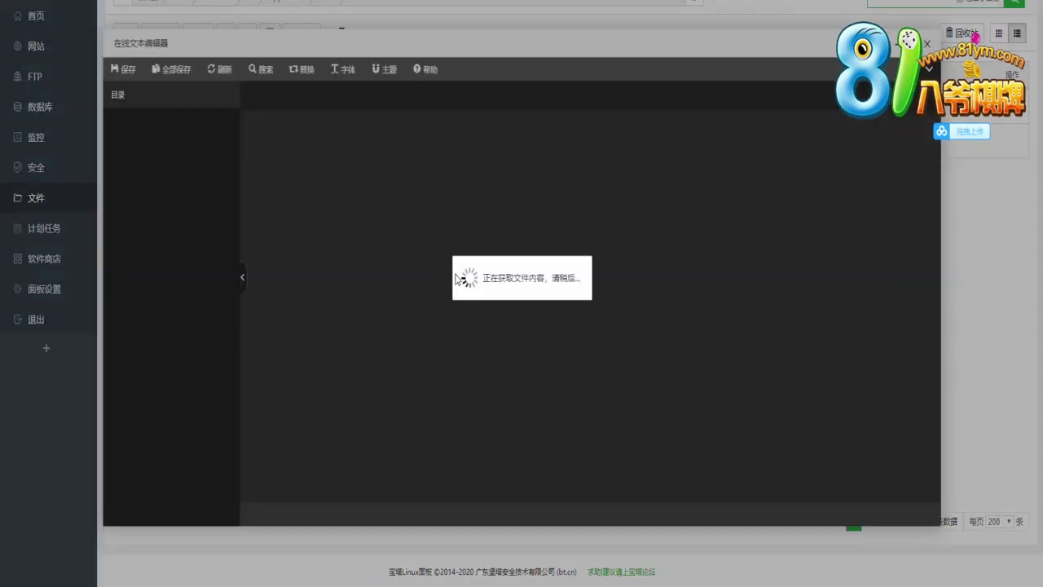
{"action": "scroll", "coordinate": [663, 320], "scroll_direction": "down", "scroll_amount": 6}
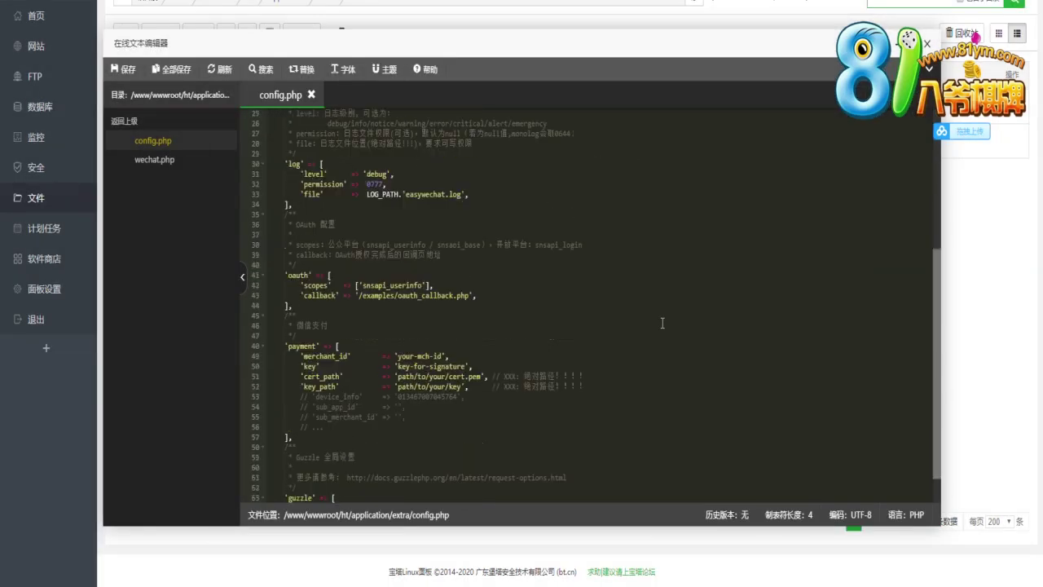
{"action": "scroll", "coordinate": [669, 313], "scroll_direction": "up", "scroll_amount": 4}
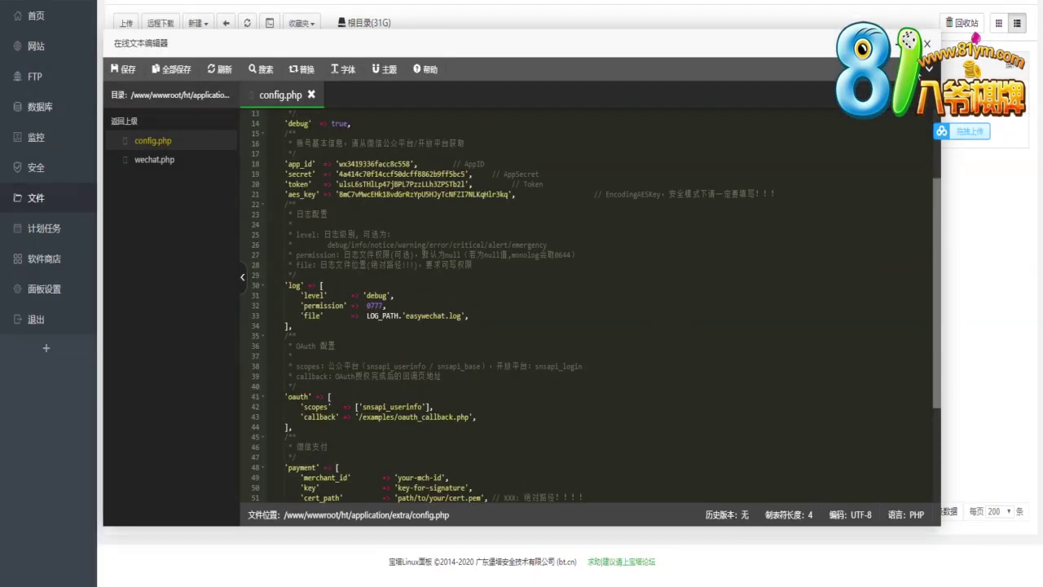
{"action": "left_click", "coordinate": [928, 44]}
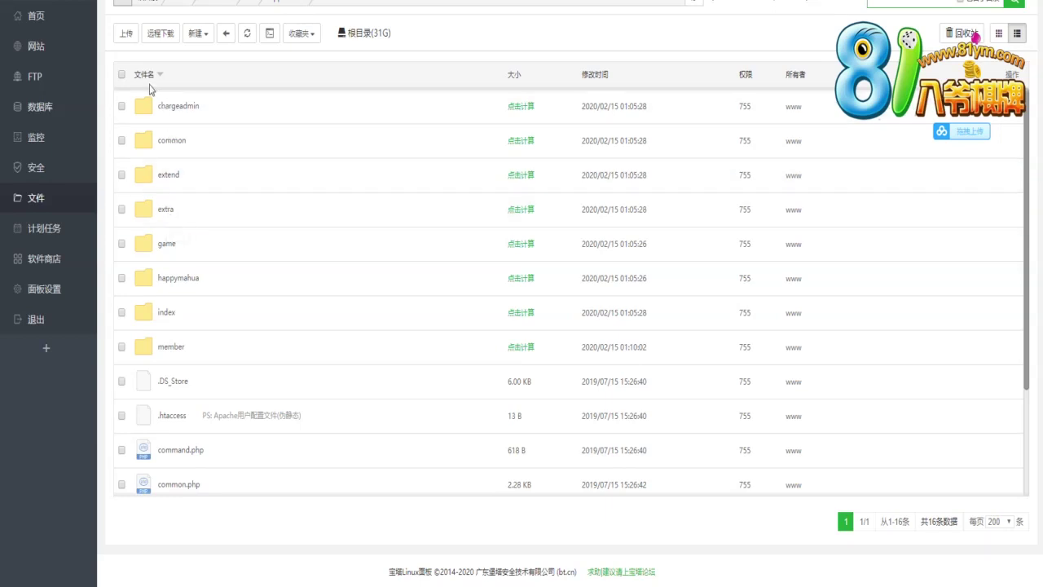
{"action": "left_click", "coordinate": [133, 5]}
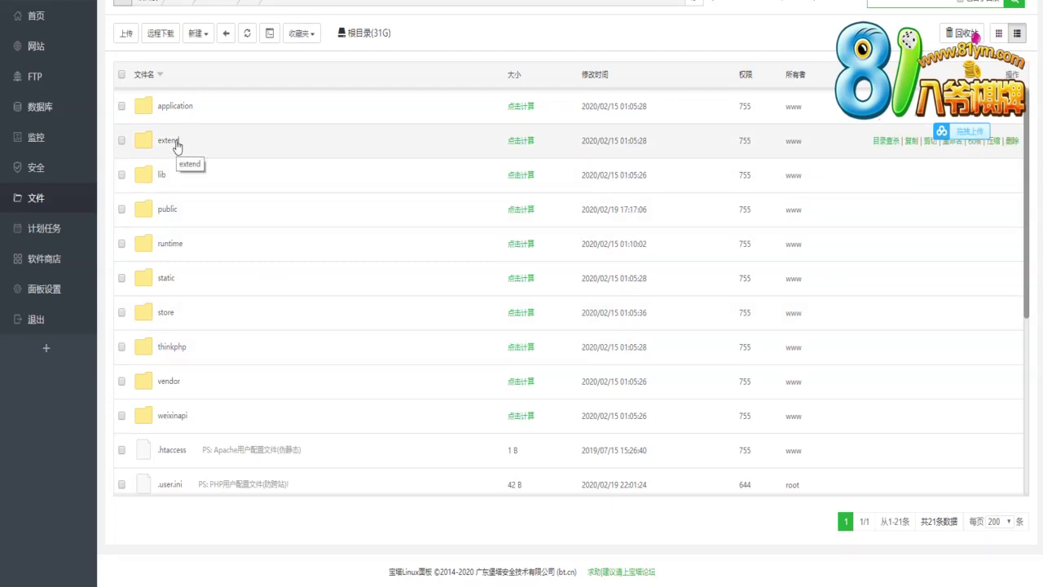
{"action": "left_click", "coordinate": [171, 142]}
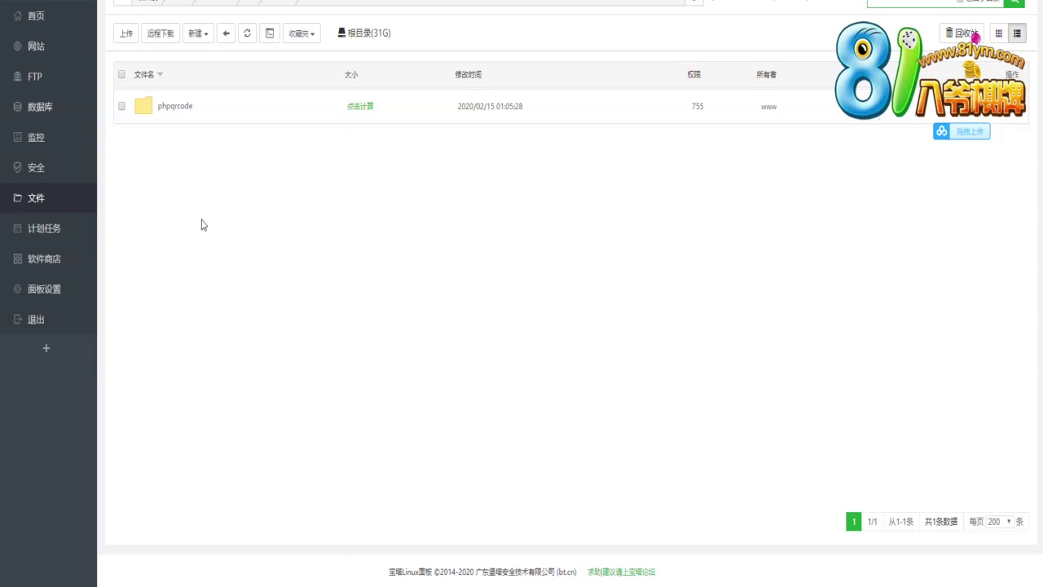
{"action": "left_click", "coordinate": [122, 4]}
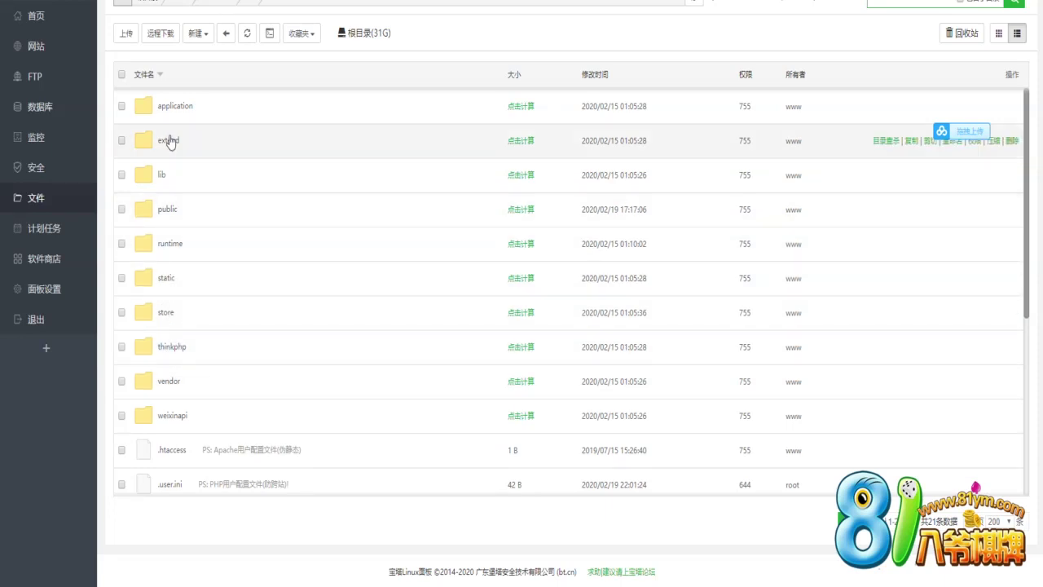
{"action": "left_click", "coordinate": [171, 110]}
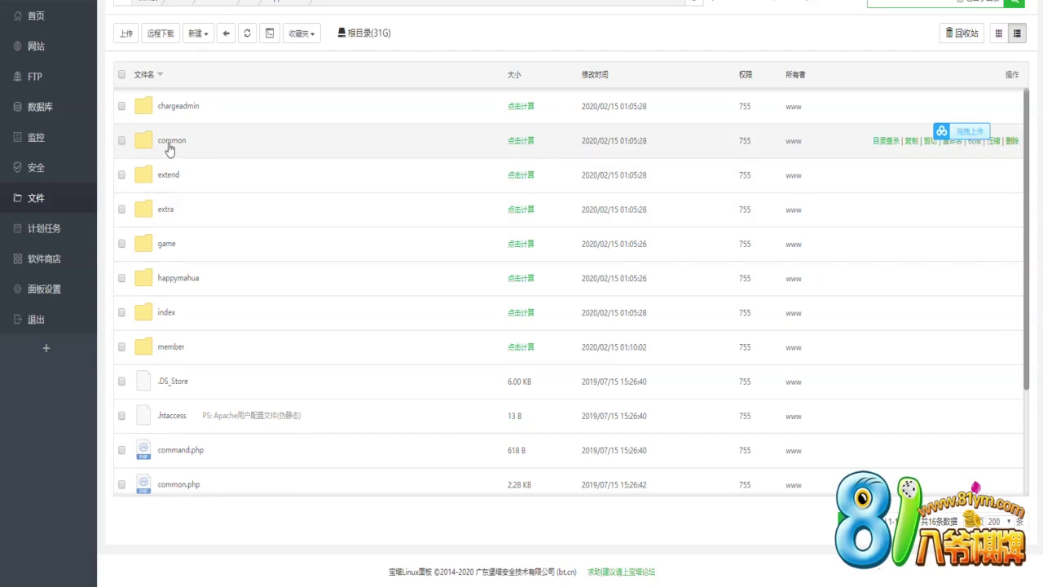
{"action": "double_click", "coordinate": [232, 200]}
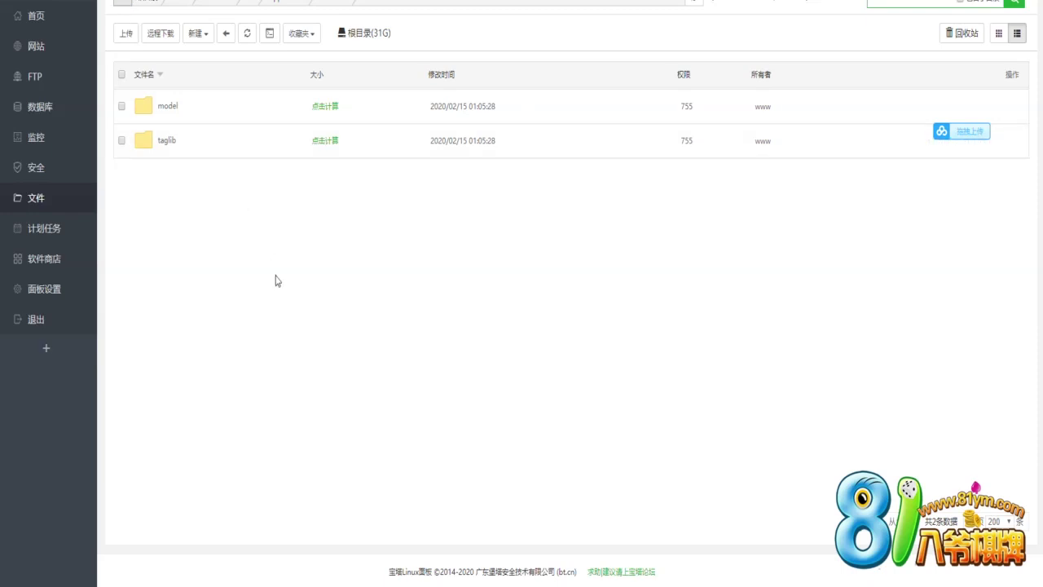
{"action": "scroll", "coordinate": [275, 282], "scroll_direction": "down", "scroll_amount": 3}
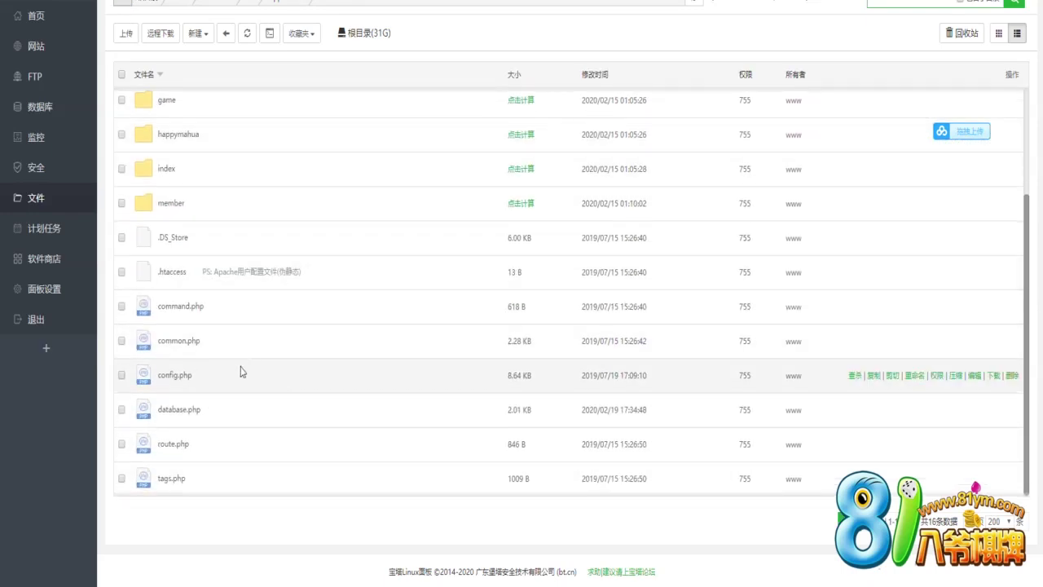
Open the ht site's config.php in the online editor, scroll through it, and close it
{"action": "right_click", "coordinate": [179, 375]}
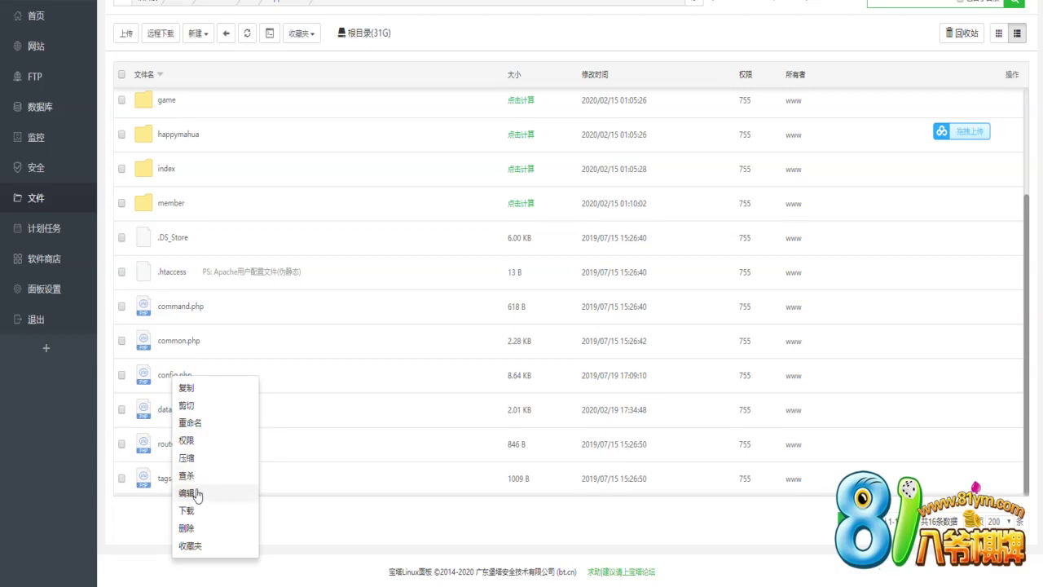
{"action": "left_click", "coordinate": [197, 493]}
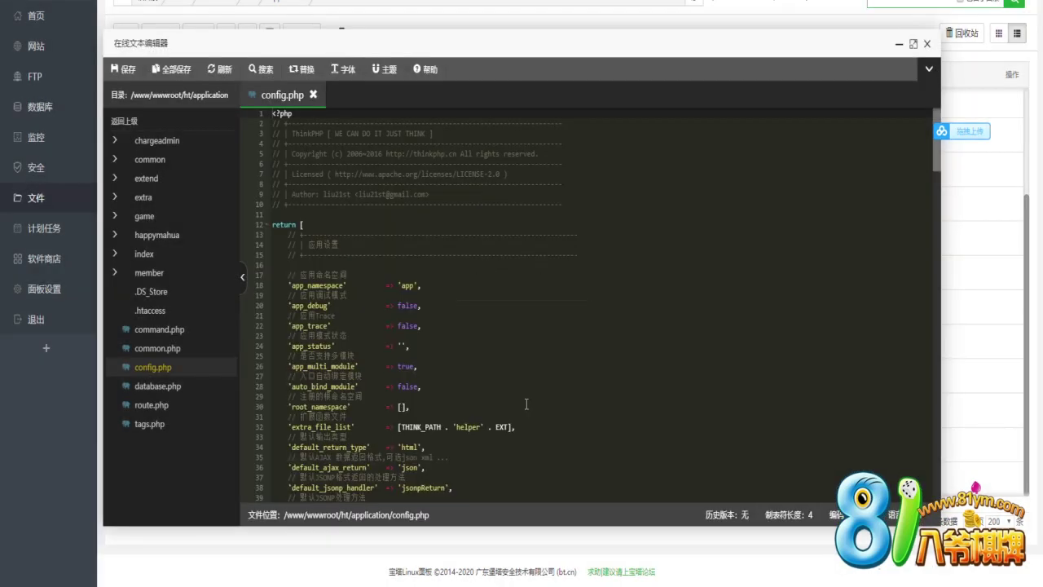
{"action": "scroll", "coordinate": [526, 403], "scroll_direction": "down", "scroll_amount": 5}
{"action": "scroll", "coordinate": [527, 403], "scroll_direction": "down", "scroll_amount": 15}
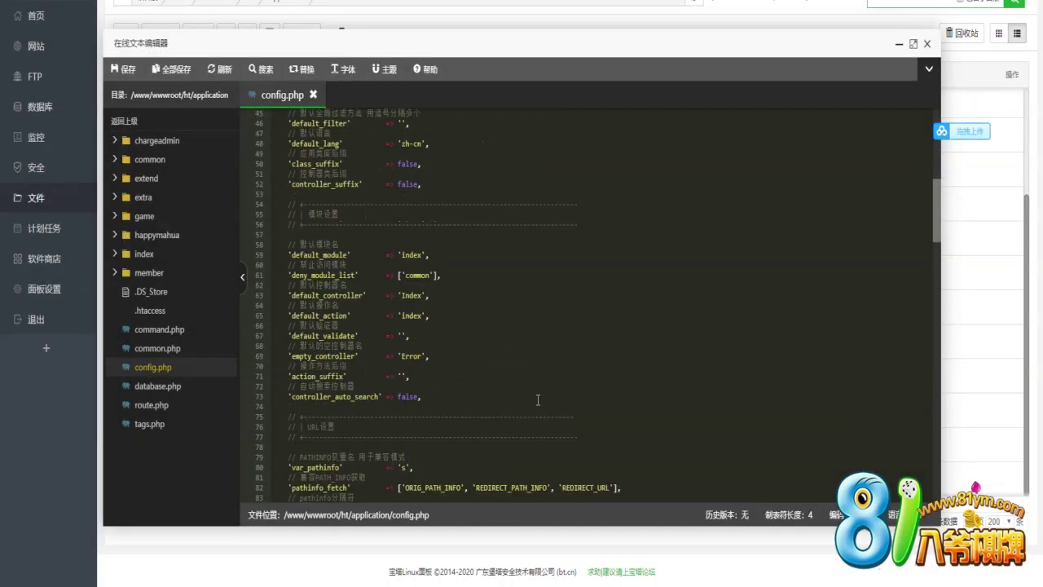
{"action": "scroll", "coordinate": [666, 386], "scroll_direction": "down", "scroll_amount": 12}
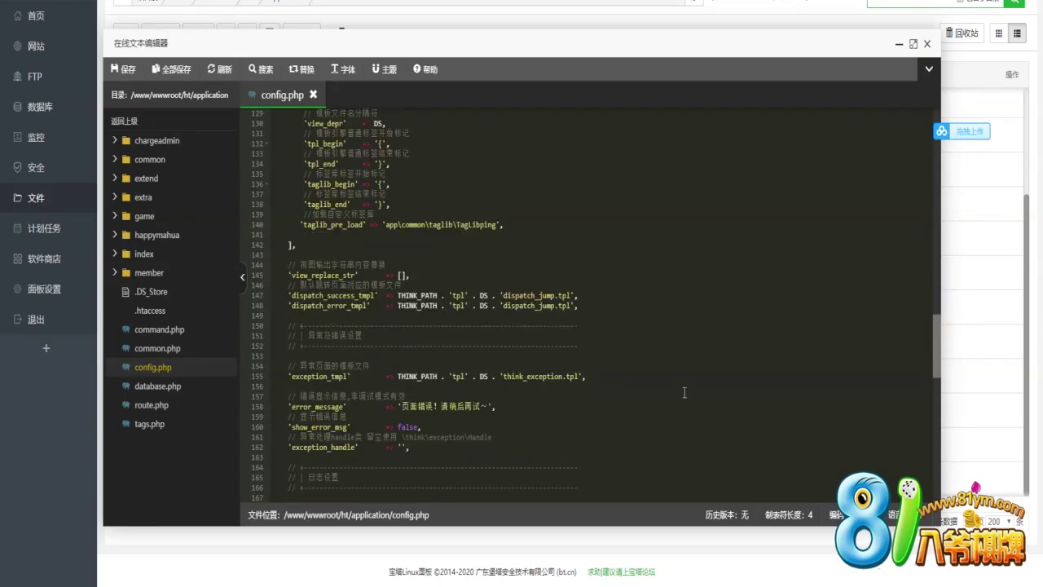
{"action": "left_click", "coordinate": [928, 45]}
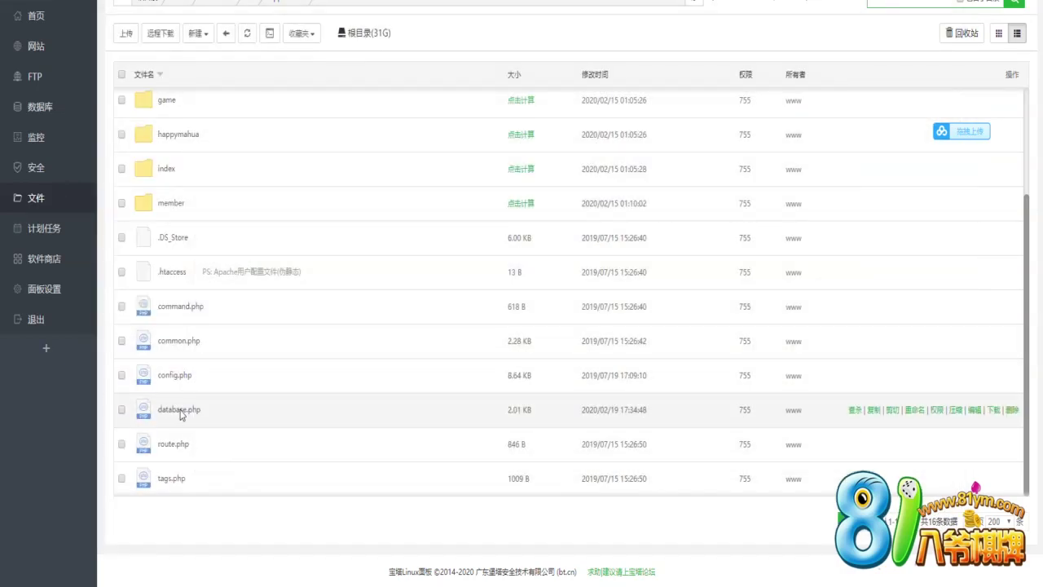
Open database.php in the editor and select the database name bayebaye on line 19
{"action": "right_click", "coordinate": [177, 410]}
{"action": "left_click", "coordinate": [190, 523]}
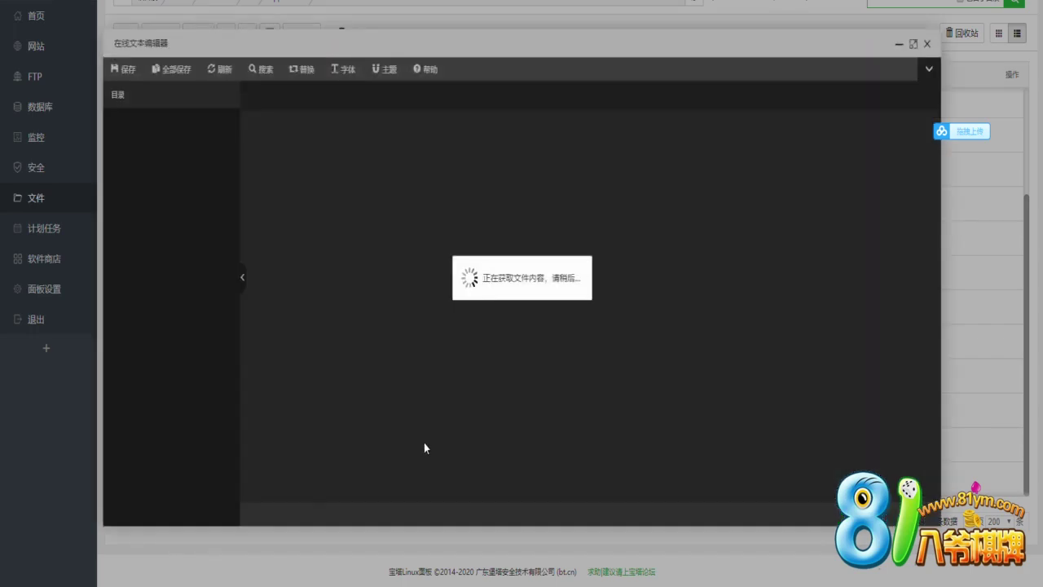
{"action": "scroll", "coordinate": [443, 340], "scroll_direction": "down", "scroll_amount": 3}
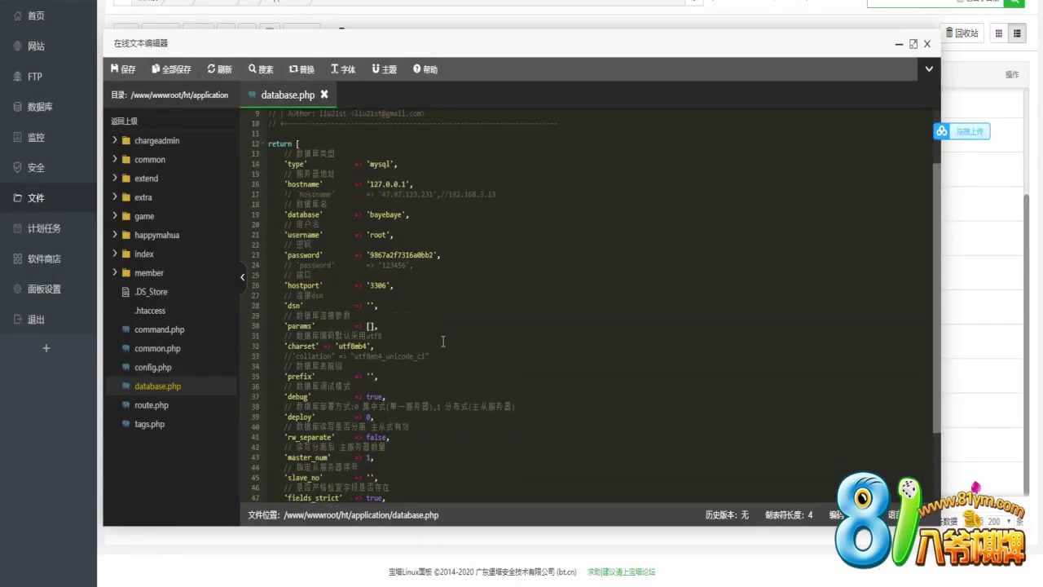
{"action": "scroll", "coordinate": [443, 341], "scroll_direction": "down", "scroll_amount": 3}
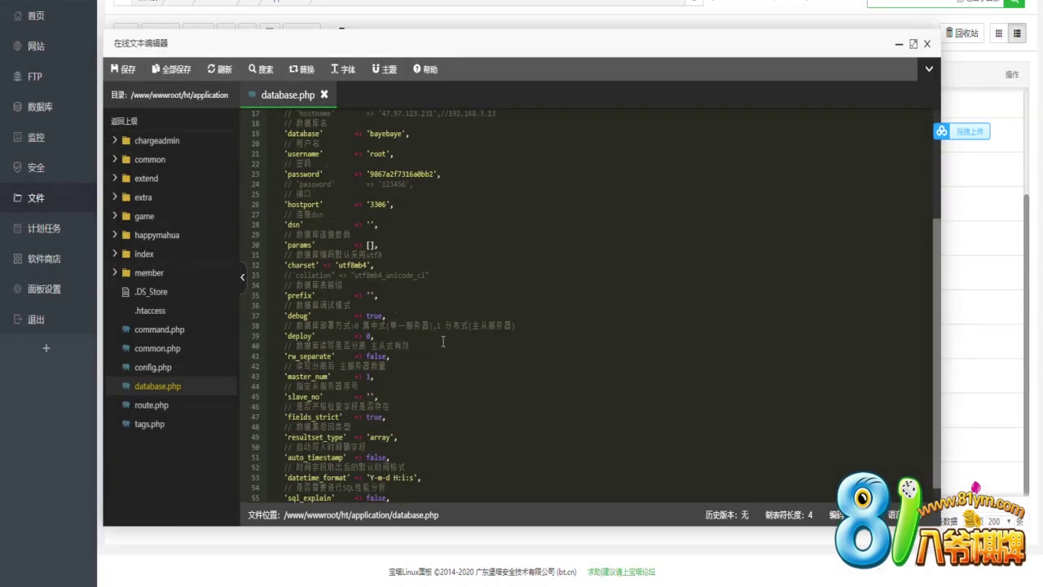
{"action": "scroll", "coordinate": [410, 326], "scroll_direction": "up", "scroll_amount": 5}
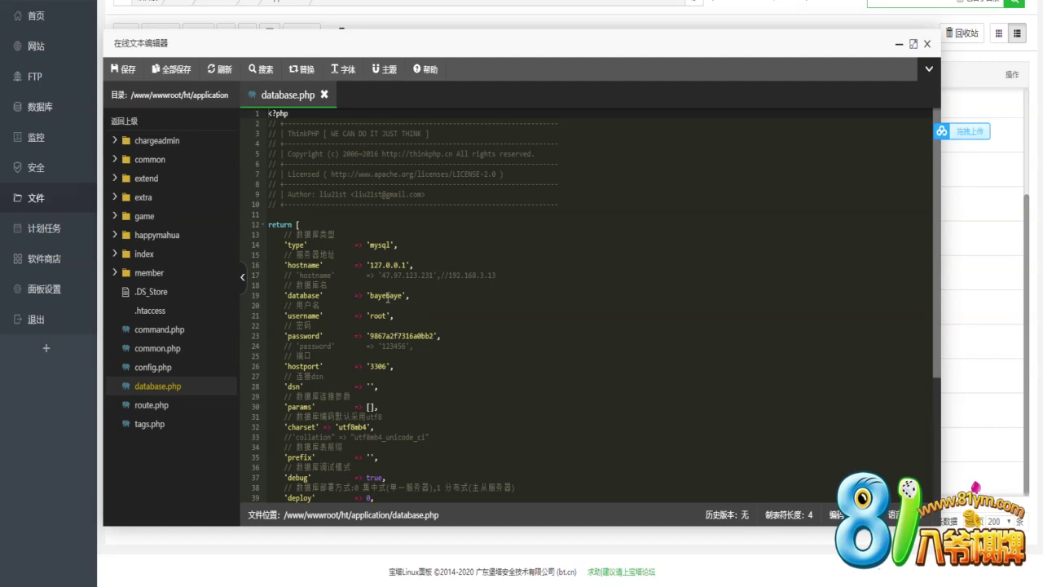
{"action": "double_click", "coordinate": [384, 295]}
{"action": "key", "text": "ctrl+c"}
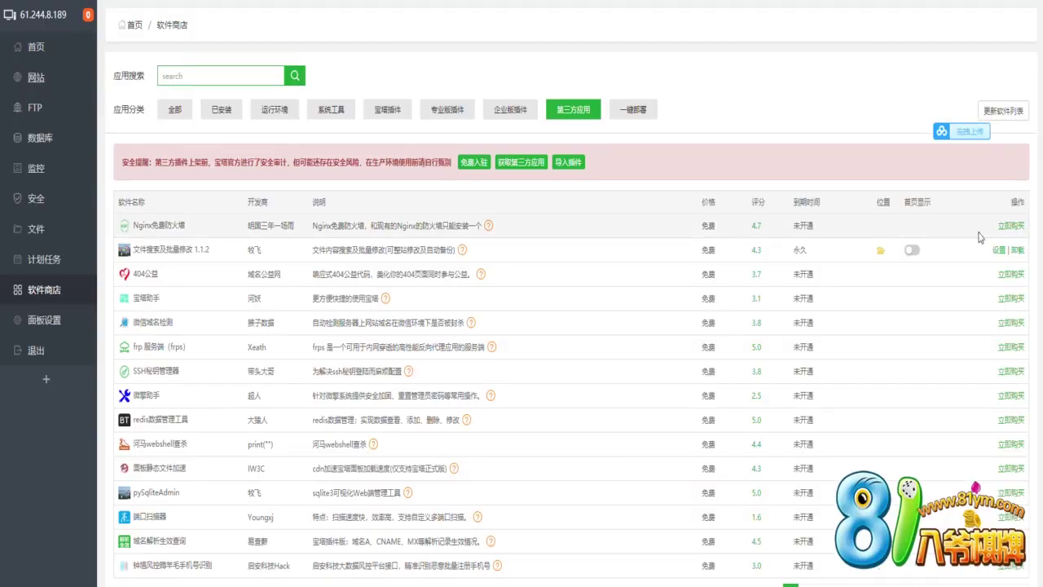
Search all files under /www/wwwroot, including subdirectories, for bayebaye, then open the database list
{"action": "left_click", "coordinate": [999, 251]}
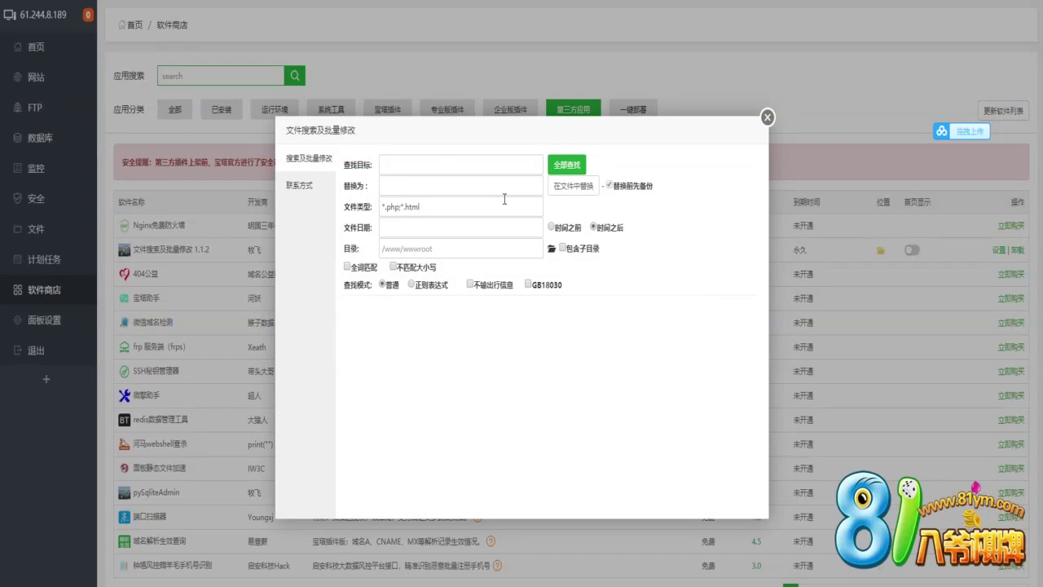
{"action": "left_click", "coordinate": [433, 163]}
{"action": "key", "text": "ctrl+v"}
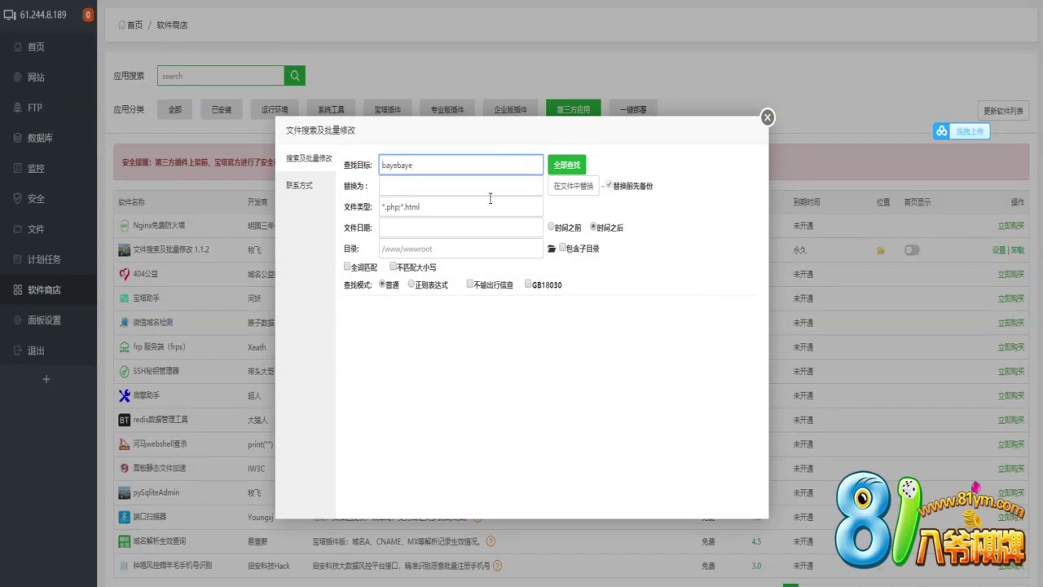
{"action": "left_click", "coordinate": [551, 248]}
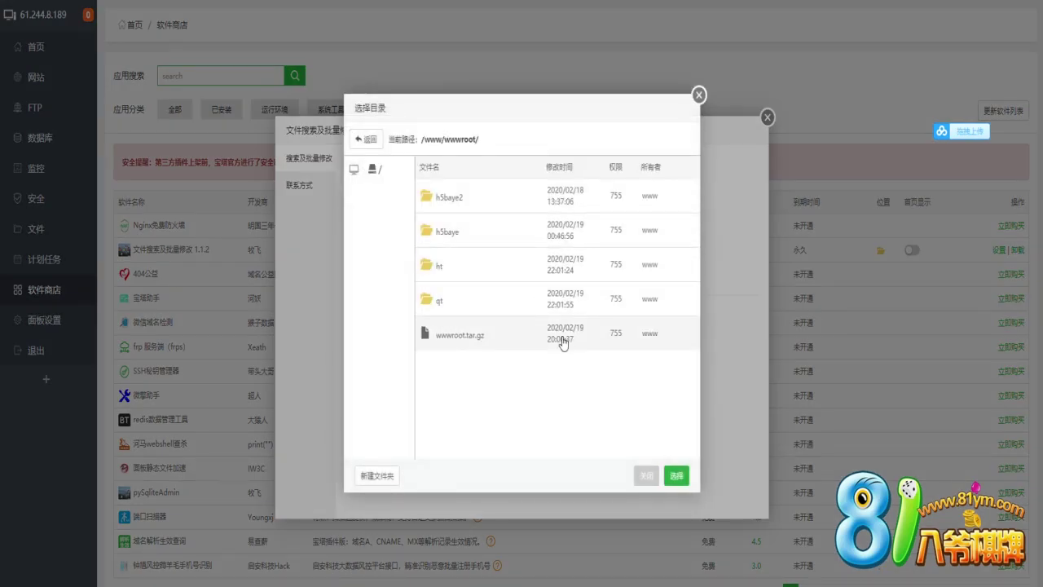
{"action": "left_click", "coordinate": [676, 476]}
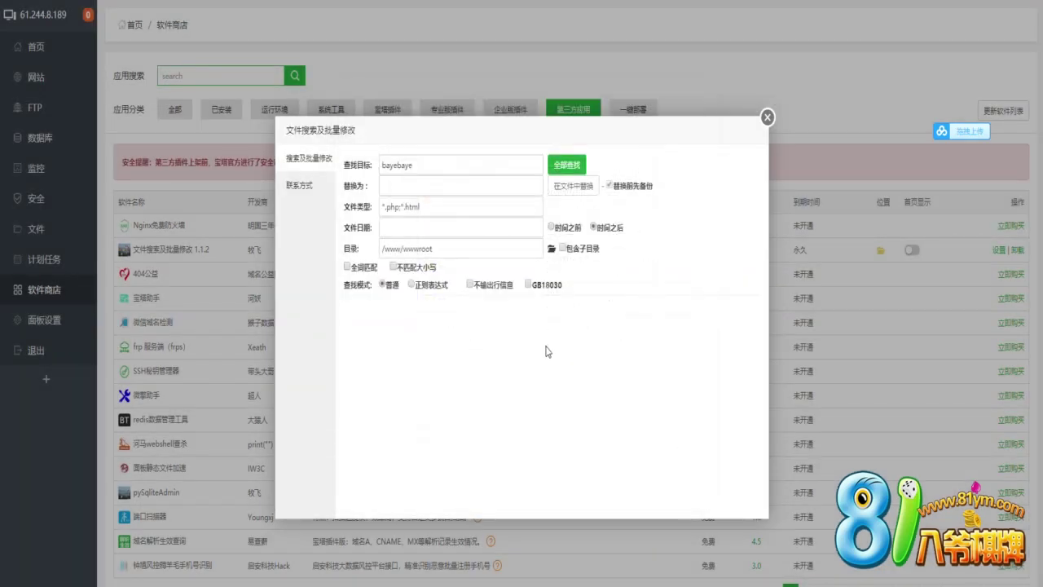
{"action": "left_click", "coordinate": [568, 252]}
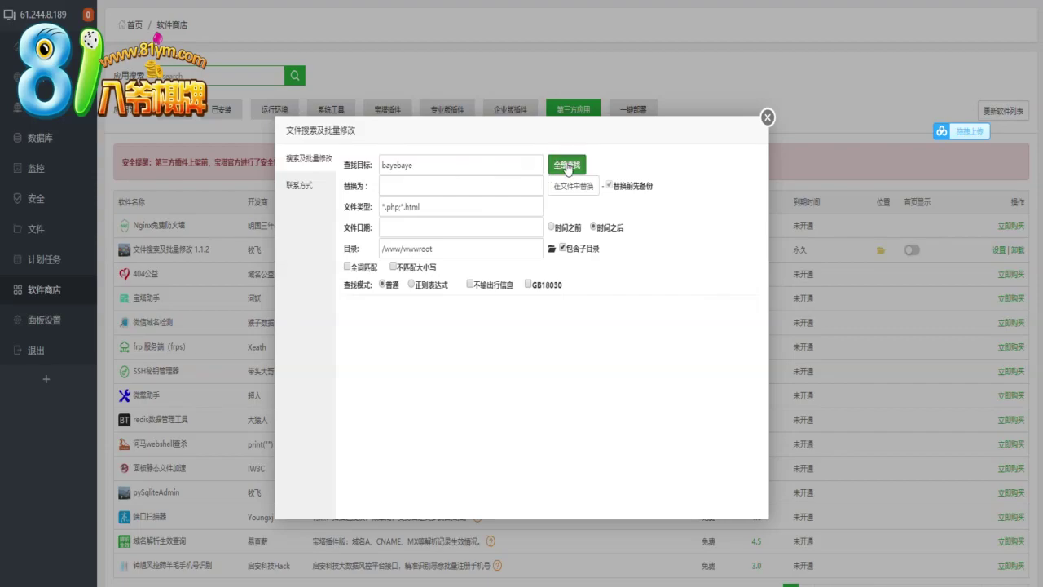
{"action": "left_click", "coordinate": [566, 165]}
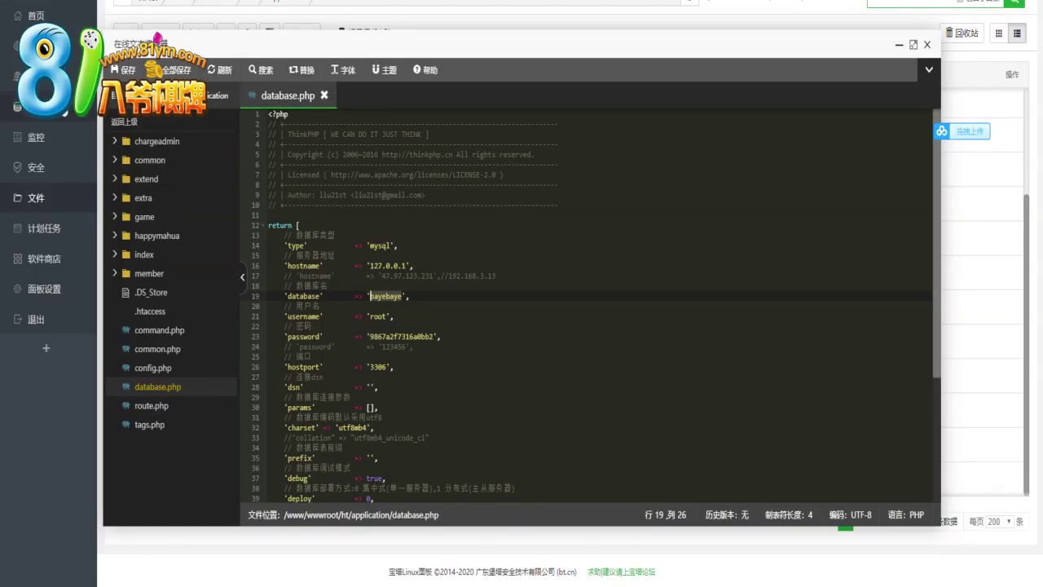
{"action": "left_click", "coordinate": [48, 114]}
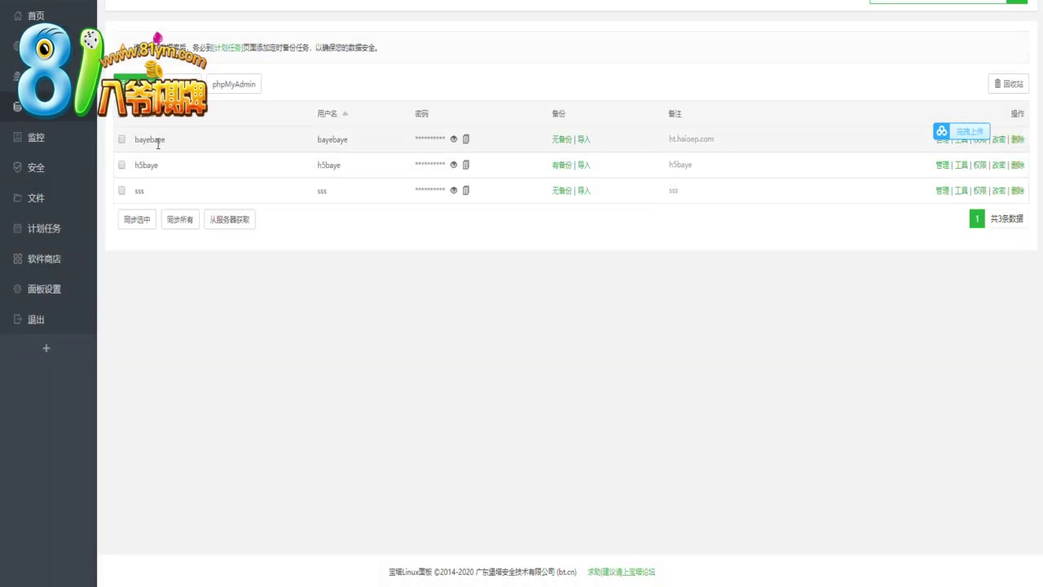
Add the line '会员给我的东西，我就直接不改了' to the Notepad note, then return to the panel
{"action": "mouse_move", "coordinate": [739, 584]}
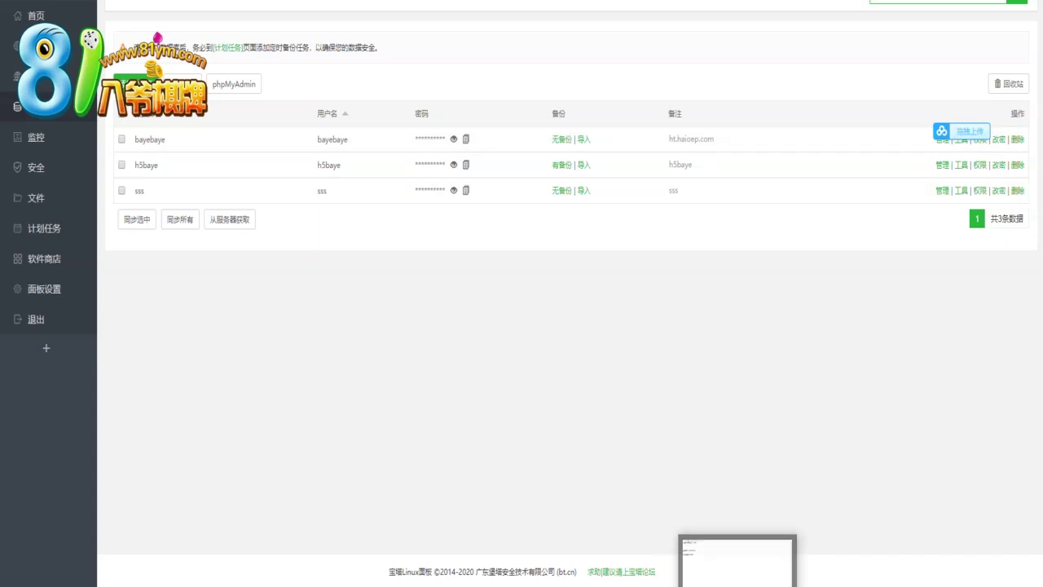
{"action": "left_click", "coordinate": [738, 563]}
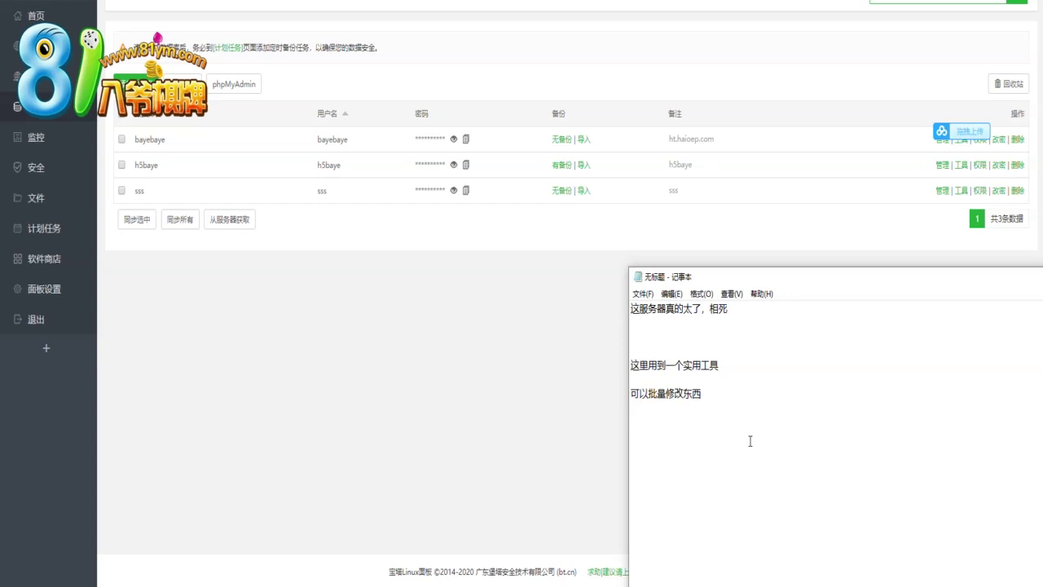
{"action": "type", "text": "huiy"}
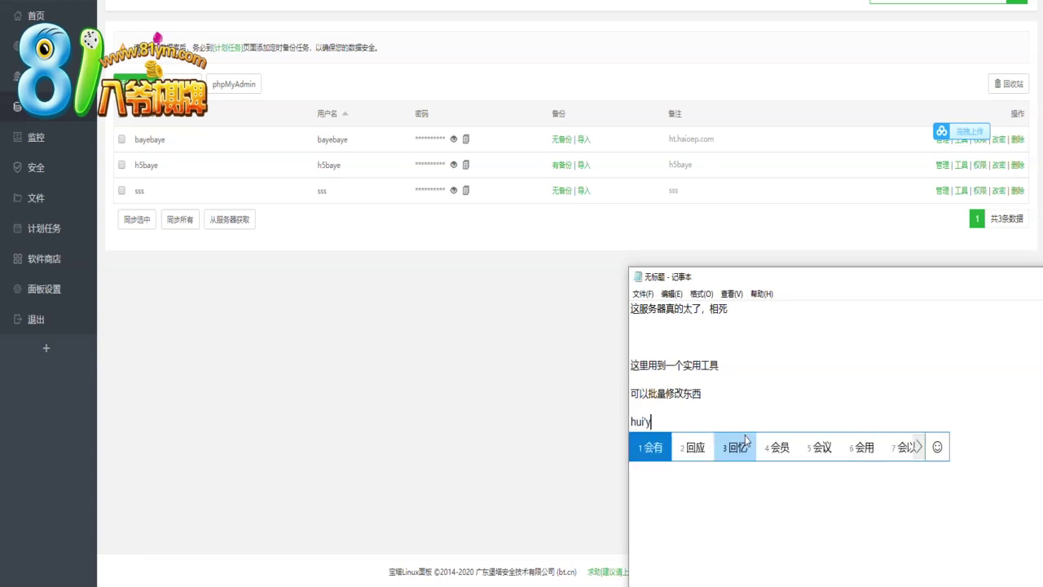
{"action": "type", "text": "4gei wode do"}
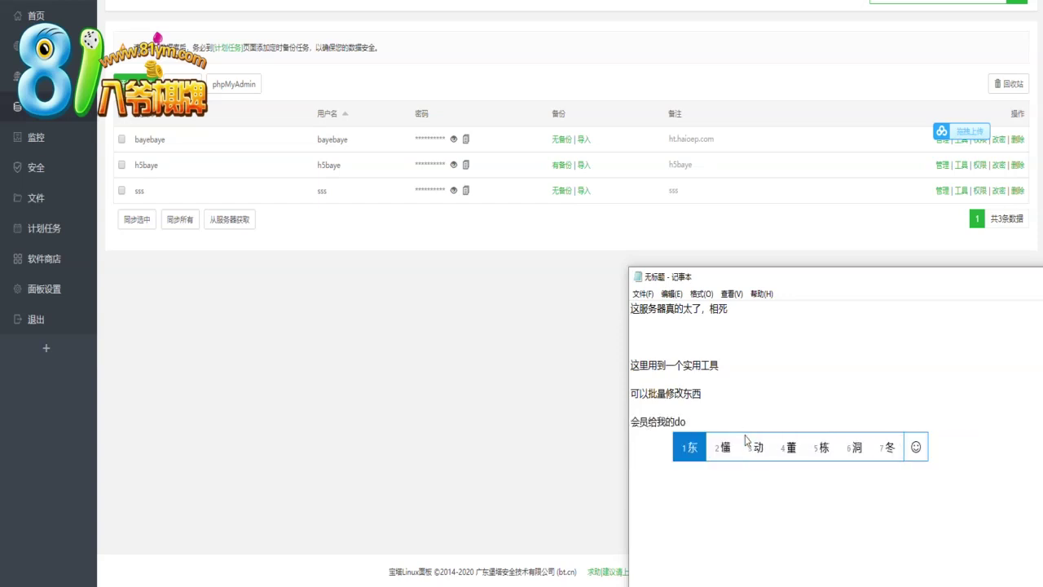
{"action": "type", "text": "ngxi ,wojiu "}
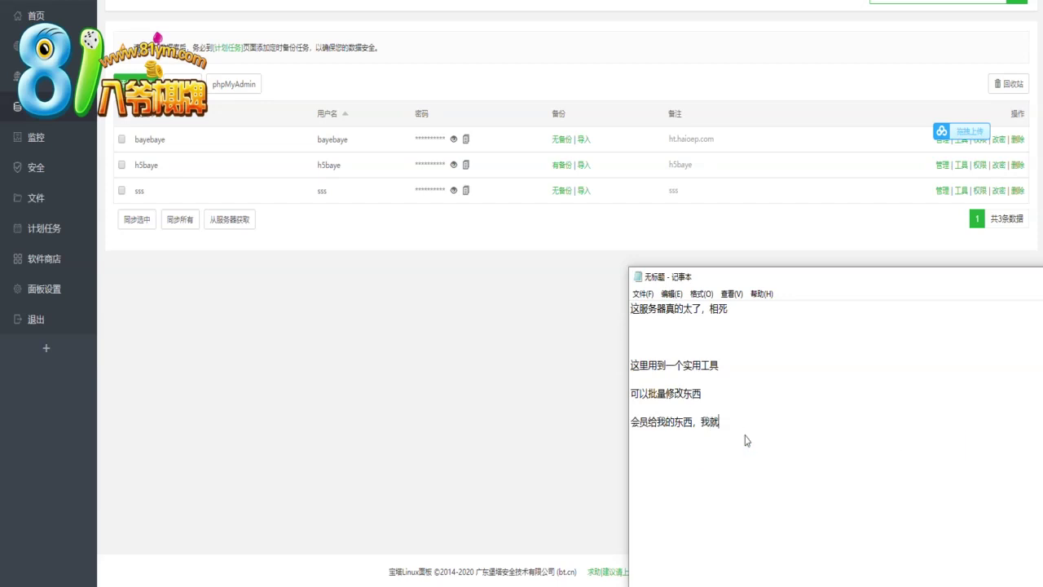
{"action": "type", "text": "zhijie bugai"}
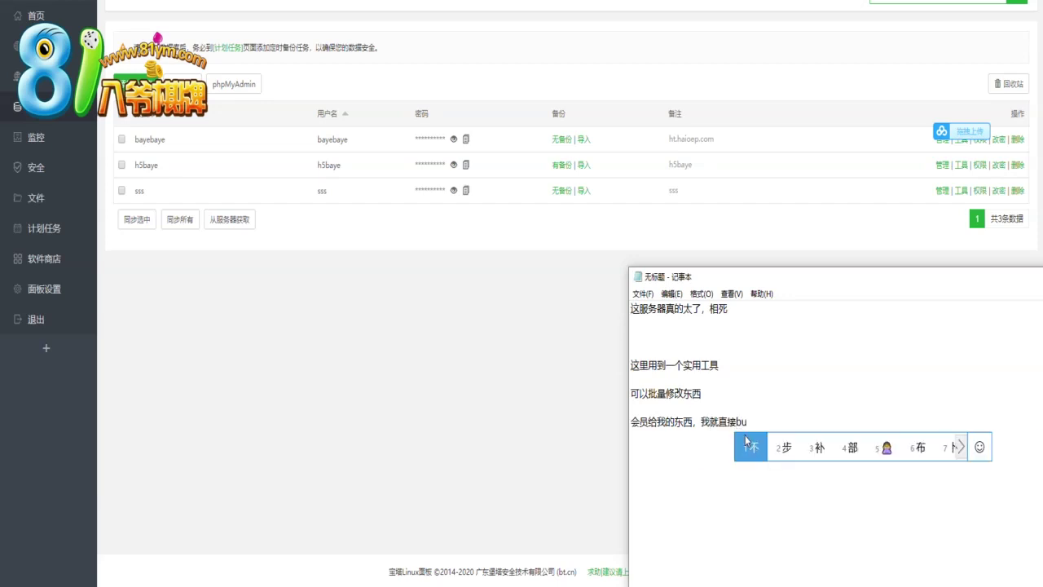
{"action": "key", "text": "BackSpace"}
{"action": "type", "text": "gaile"}
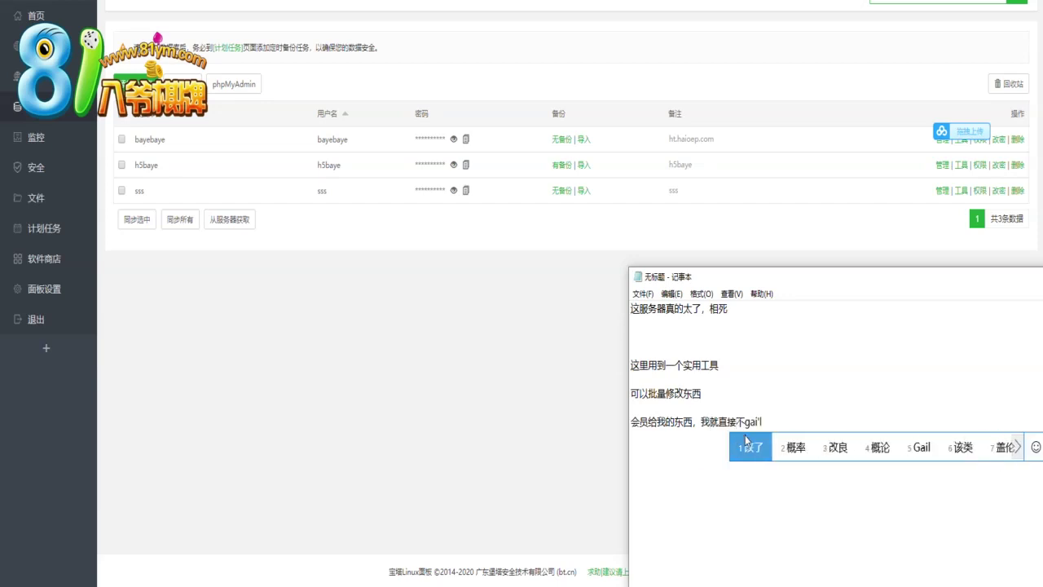
{"action": "key", "text": "space"}
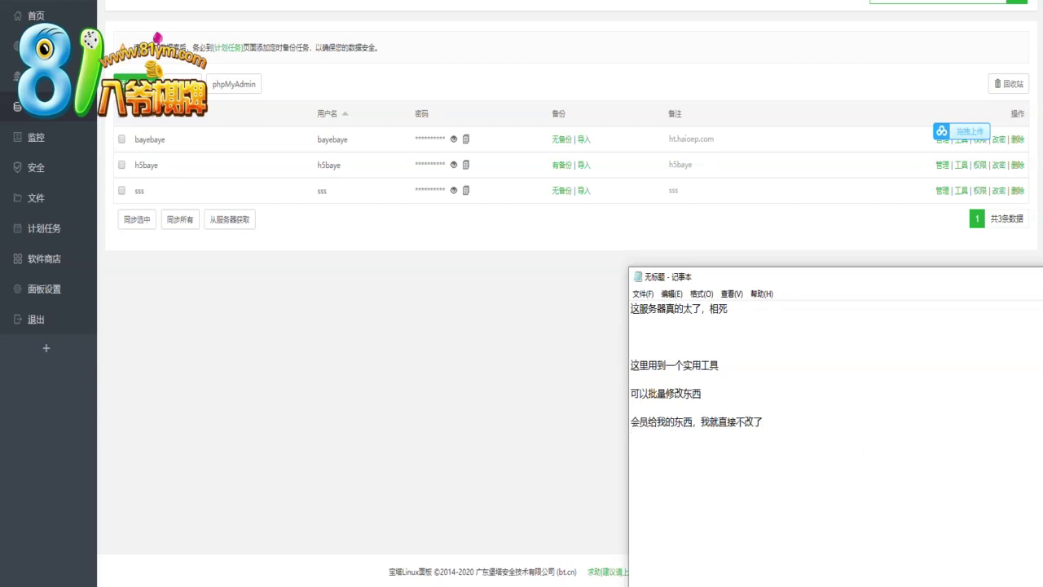
{"action": "left_click", "coordinate": [617, 435]}
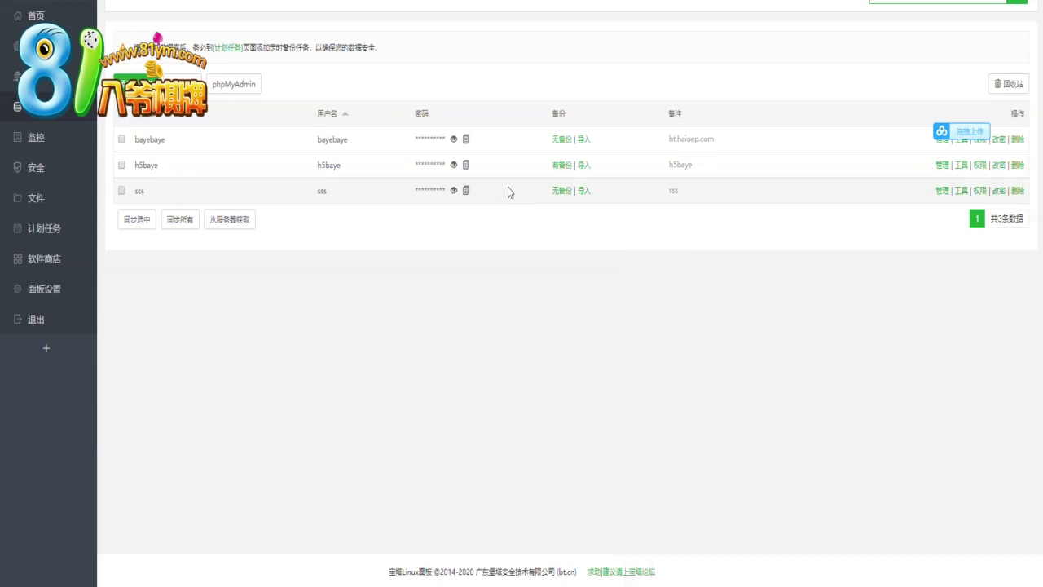
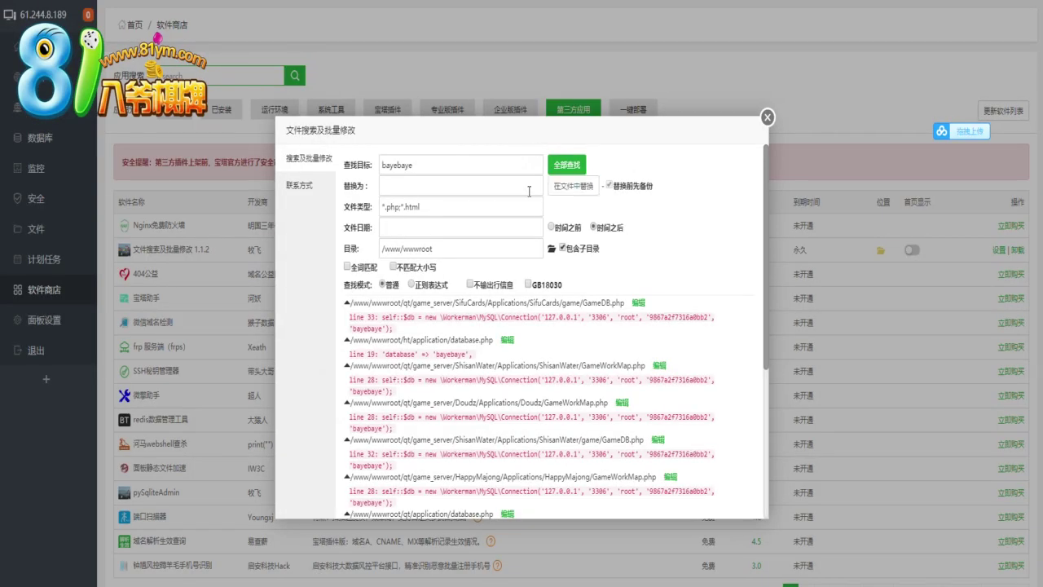
Replace the database name in the found config files with 'bayebaye', then select the root password value
{"action": "left_click_drag", "start_coordinate": [446, 167], "coordinate": [433, 44]}
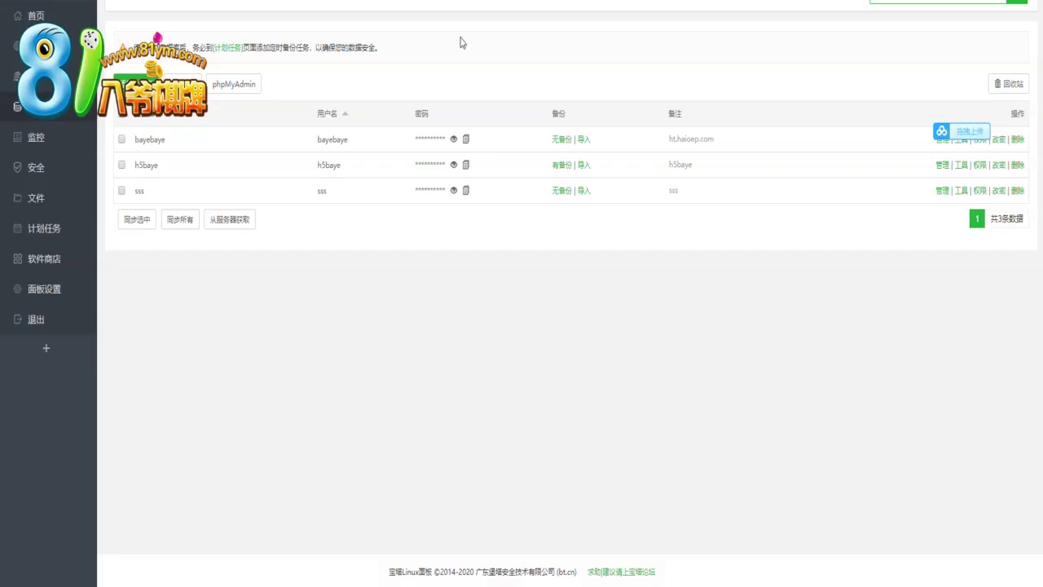
{"action": "double_click", "coordinate": [147, 140]}
{"action": "key", "text": "ctrl+c"}
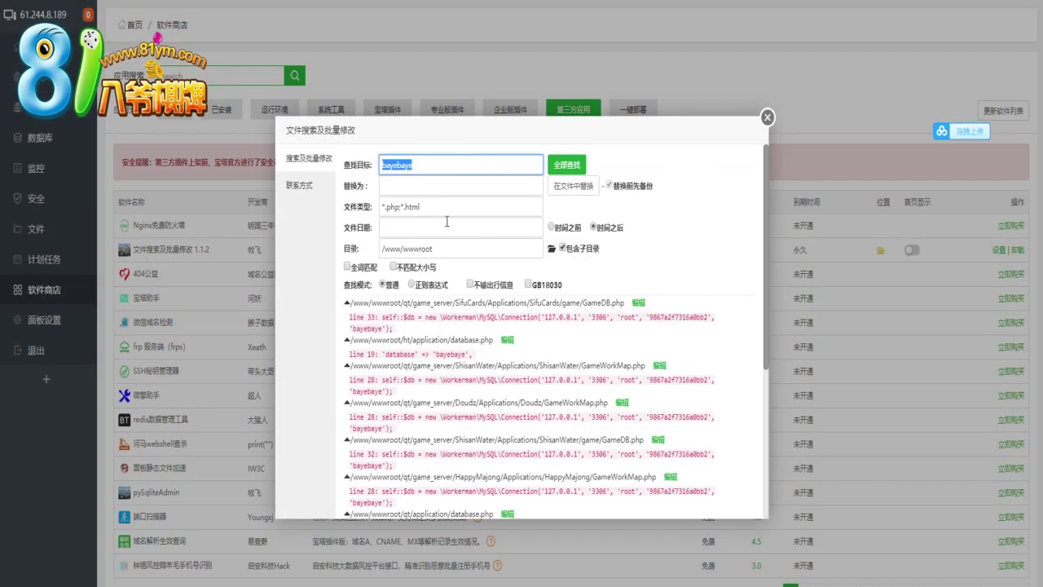
{"action": "left_click", "coordinate": [415, 186]}
{"action": "key", "text": "ctrl+v"}
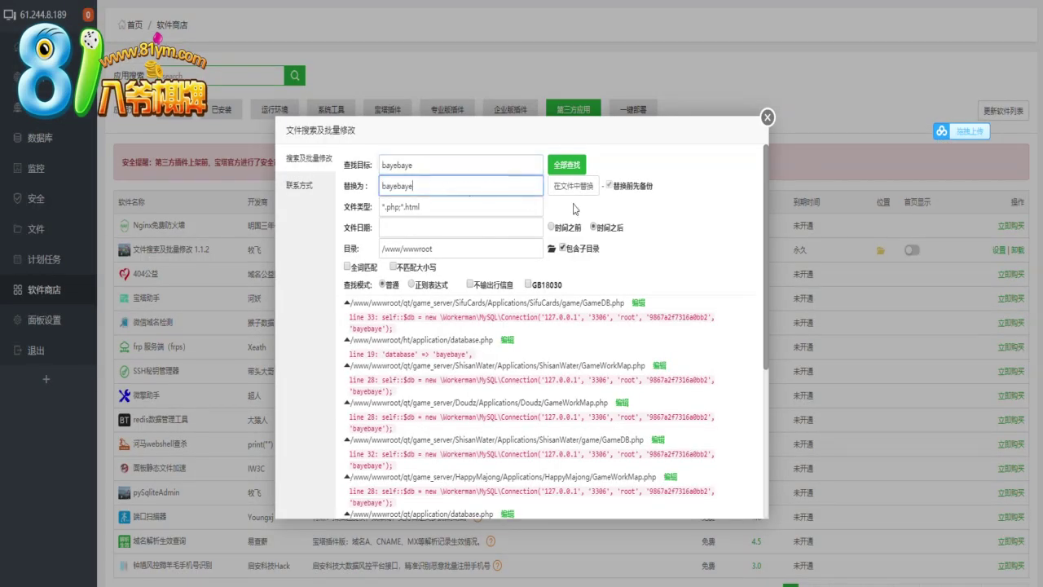
{"action": "left_click", "coordinate": [580, 191]}
{"action": "left_click", "coordinate": [593, 321]}
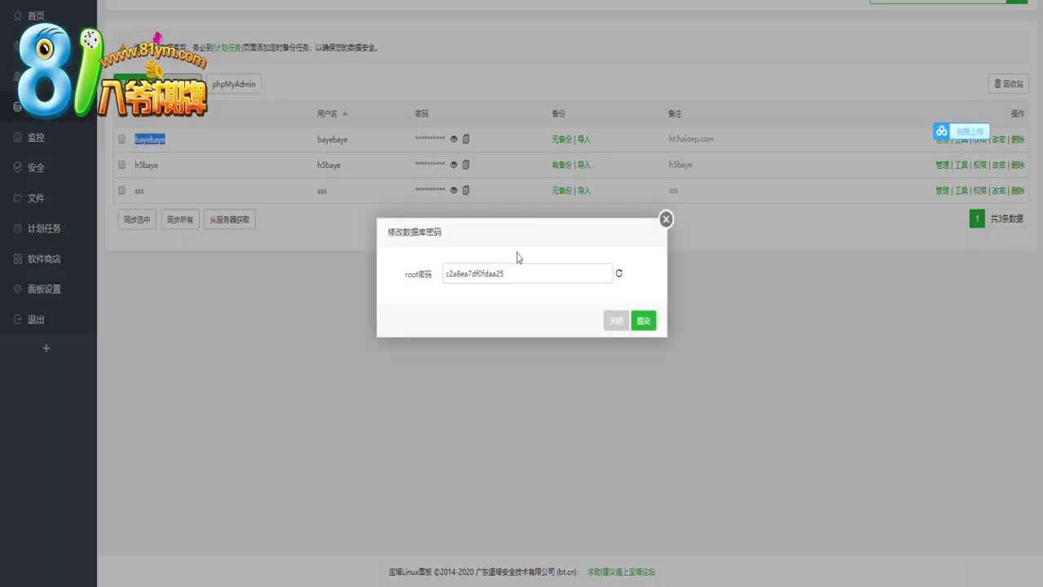
{"action": "double_click", "coordinate": [538, 273]}
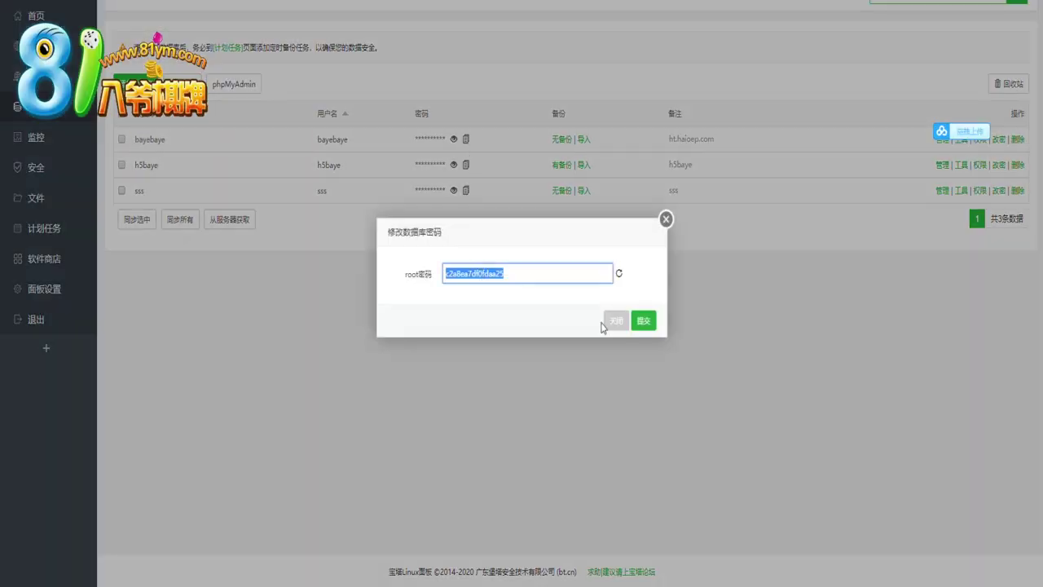
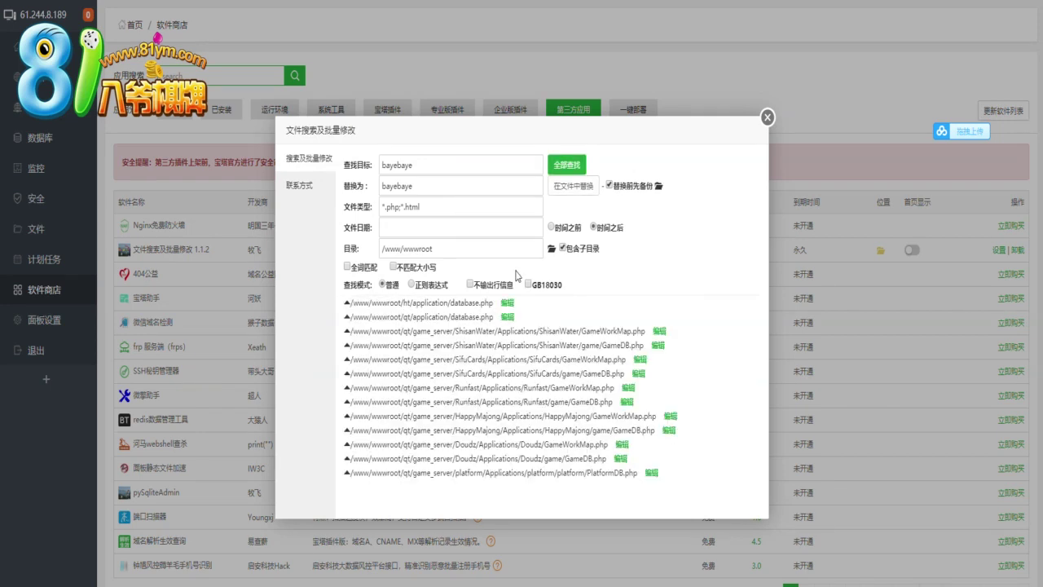
Select the search term 'bayebaye' in the 查找目标 field
{"action": "left_click_drag", "start_coordinate": [432, 166], "coordinate": [352, 159]}
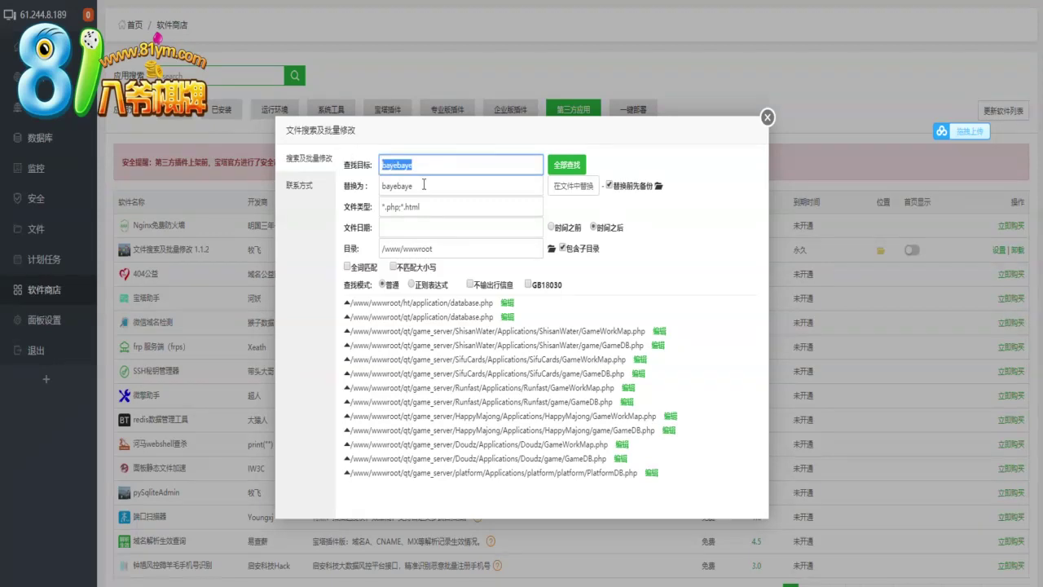
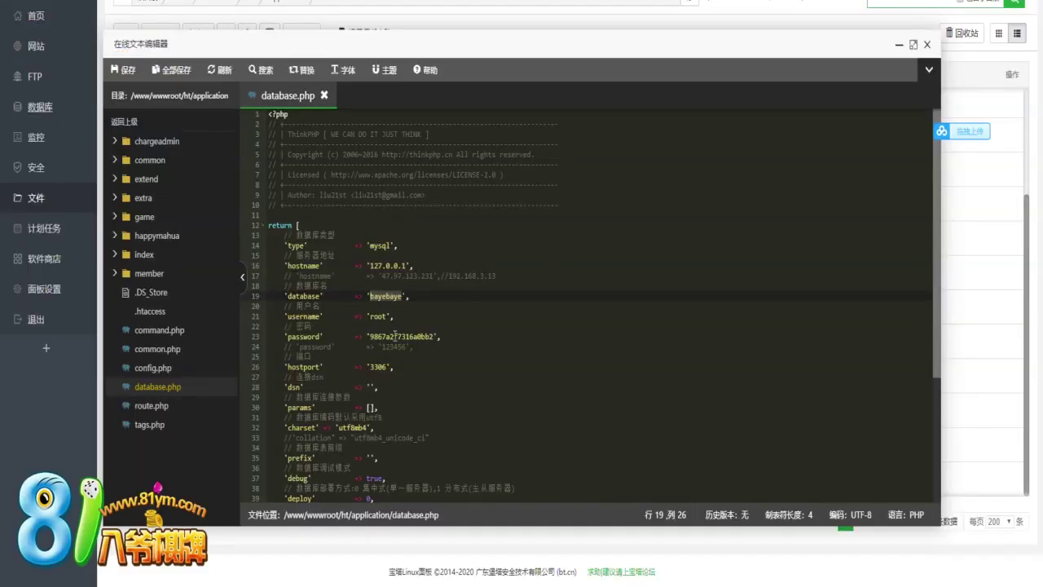
Select the MySQL password value in application/database.php to use as the search target
{"action": "double_click", "coordinate": [399, 336]}
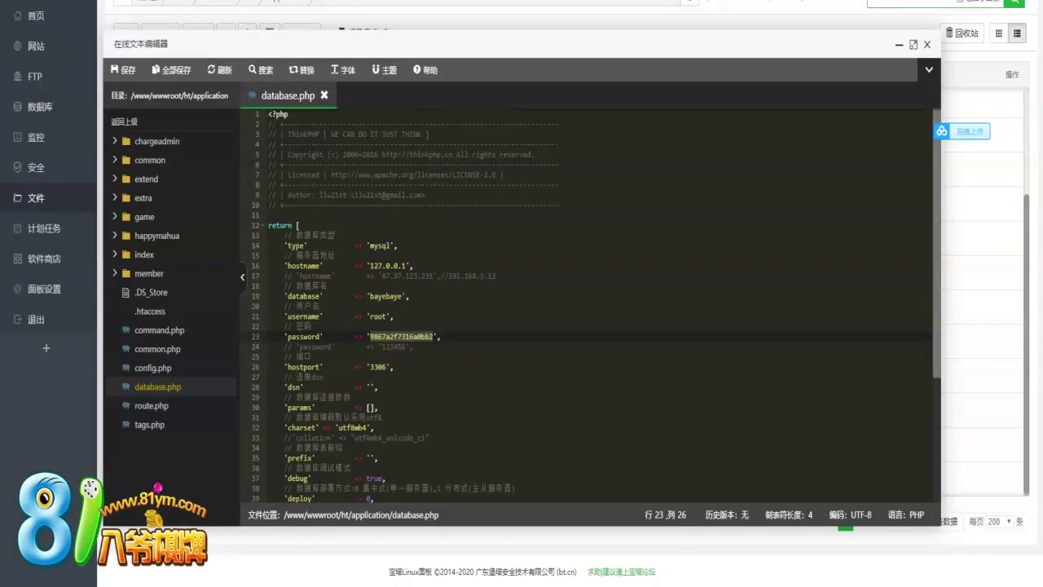
Add the note '好了，数据库改了' in Notepad, then close the online editor to return to the file list
{"action": "key", "text": "alt+Tab"}
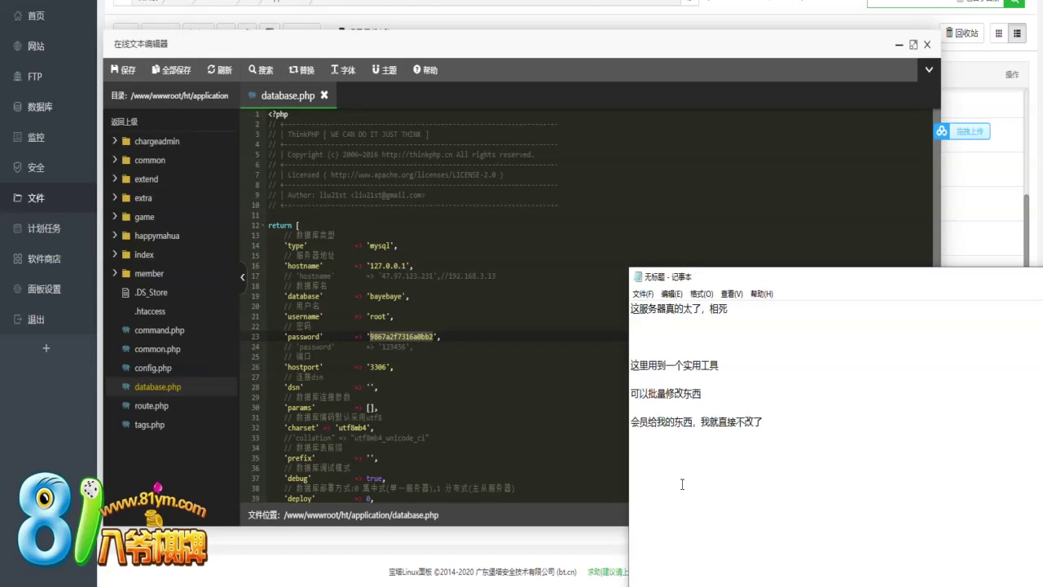
{"action": "type", "text": "hao"}
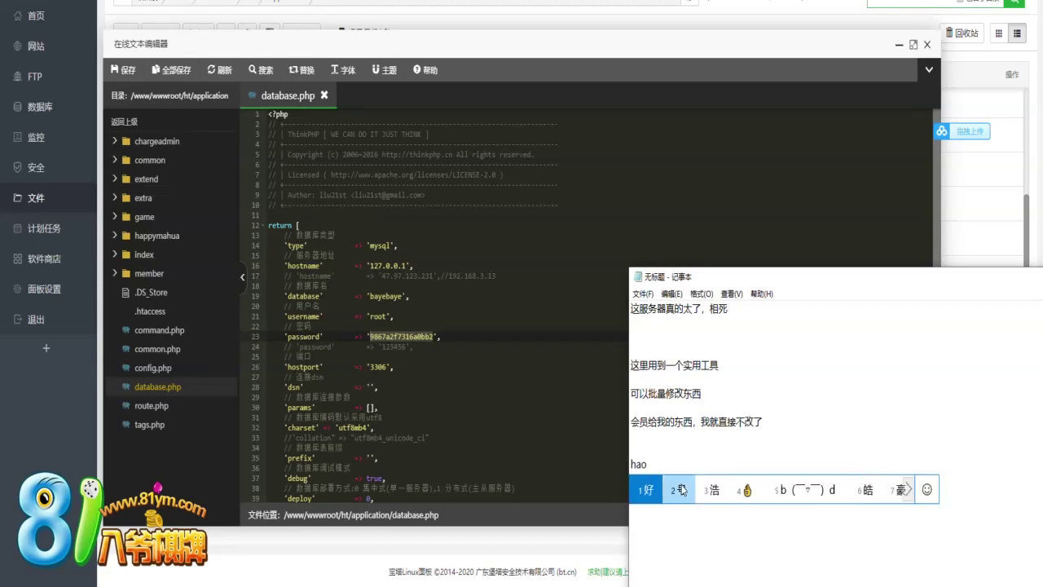
{"action": "type", "text": " le,shujuku gai"}
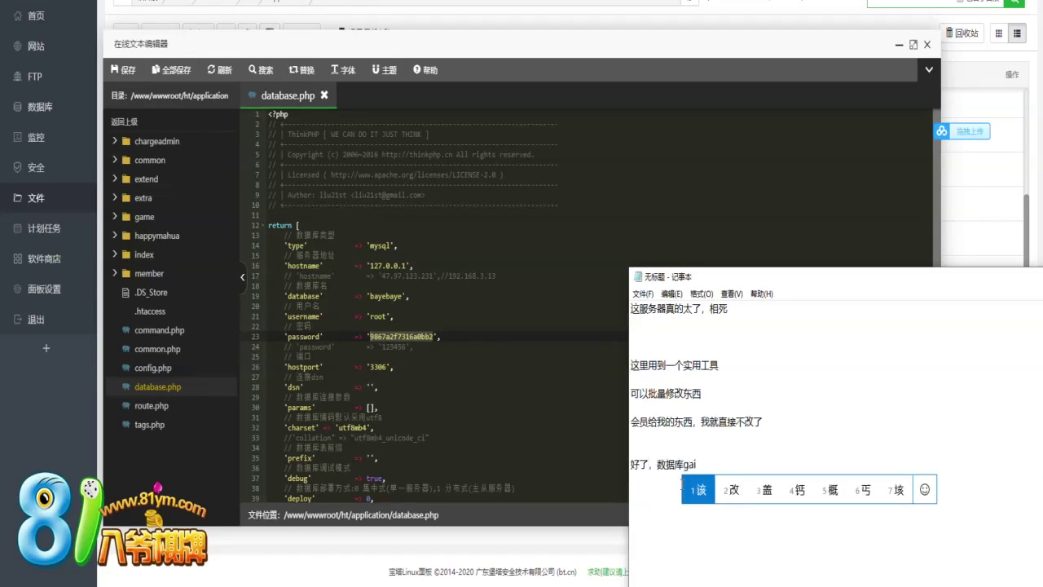
{"action": "type", "text": "2le"}
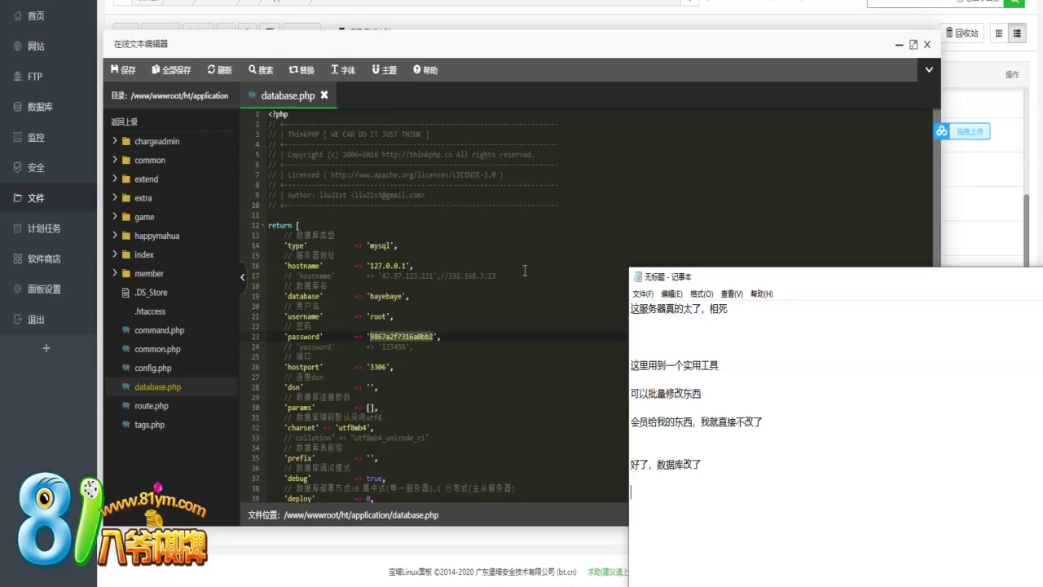
{"action": "left_click", "coordinate": [546, 286]}
{"action": "left_click", "coordinate": [927, 44]}
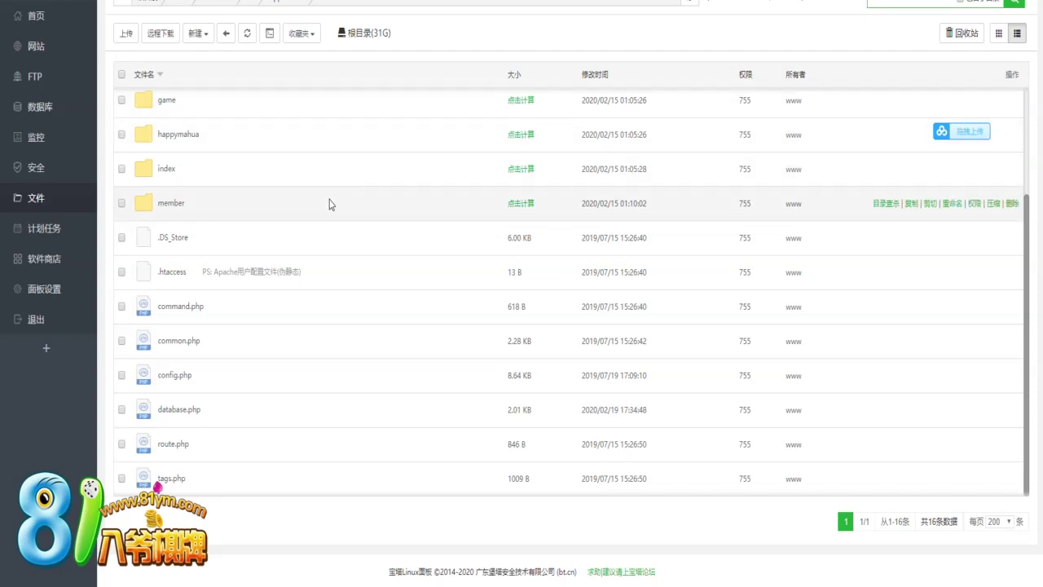
Go up to the wwwroot sites folder and open the qt site root
{"action": "scroll", "coordinate": [329, 204], "scroll_direction": "up", "scroll_amount": 3}
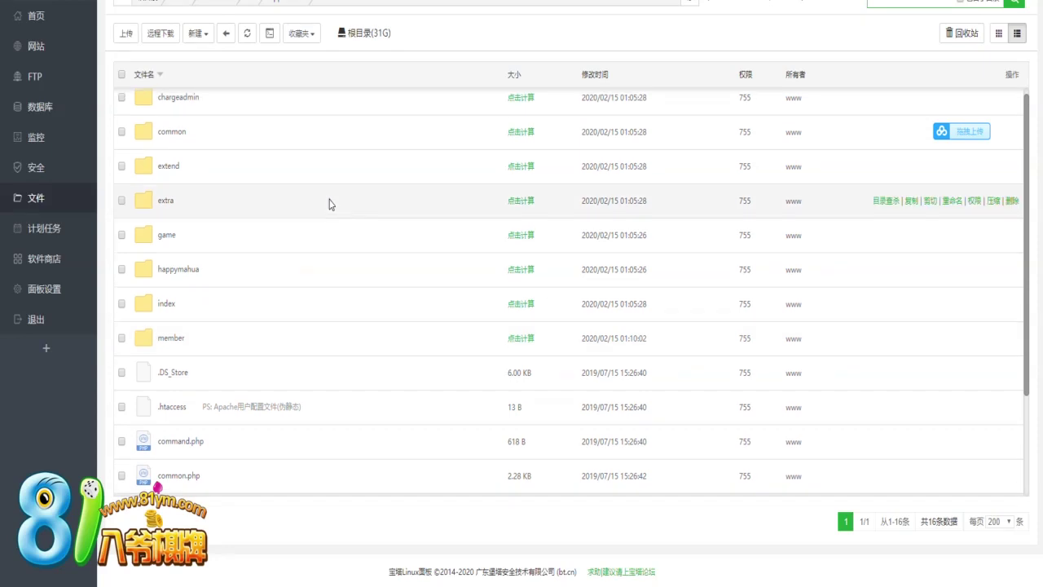
{"action": "scroll", "coordinate": [329, 204], "scroll_direction": "up", "scroll_amount": 1}
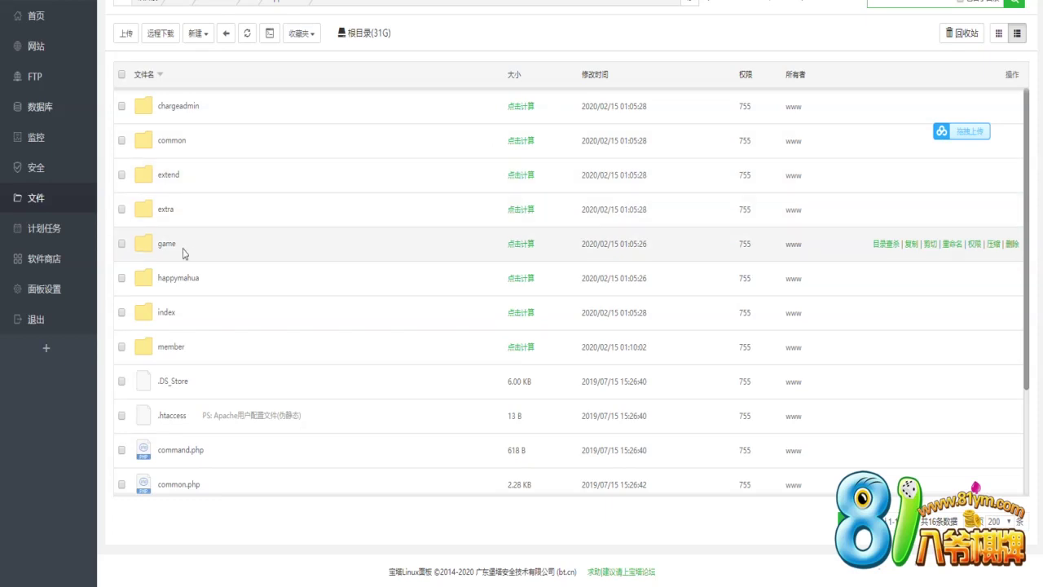
{"action": "double_click", "coordinate": [236, 256]}
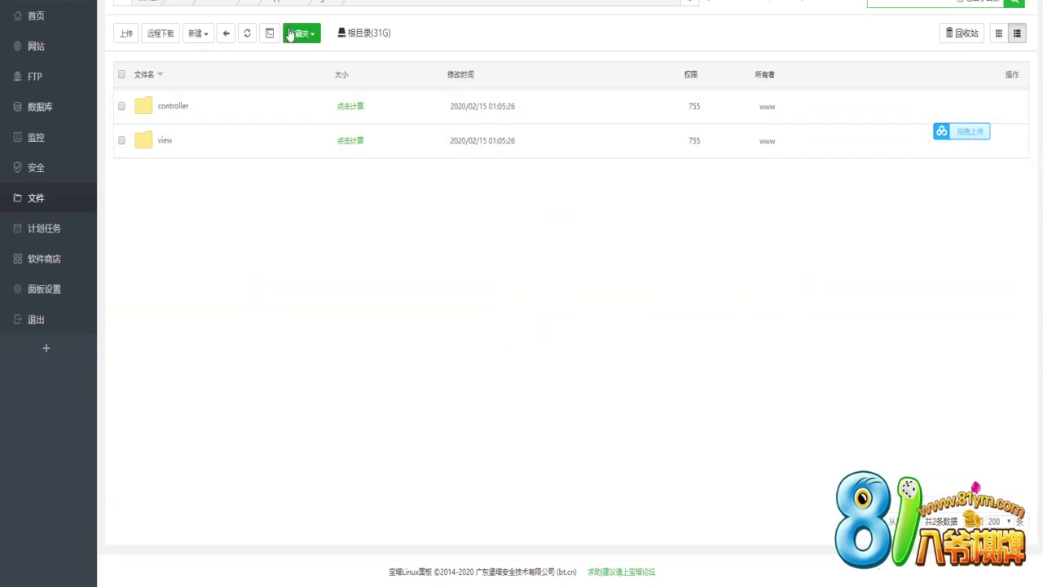
{"action": "left_click", "coordinate": [221, 3]}
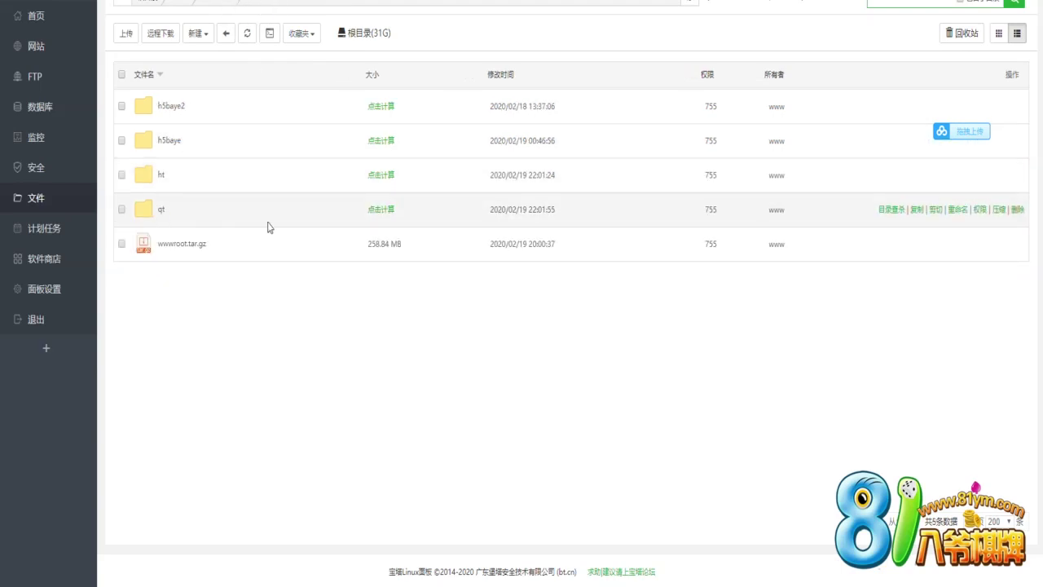
{"action": "double_click", "coordinate": [288, 226]}
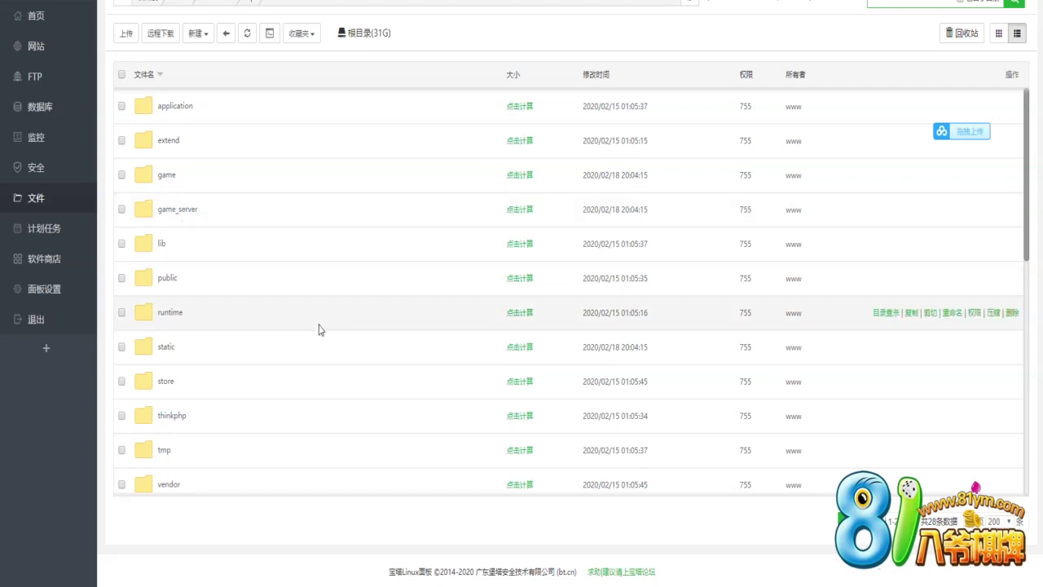
{"action": "scroll", "coordinate": [277, 321], "scroll_direction": "down", "scroll_amount": 8}
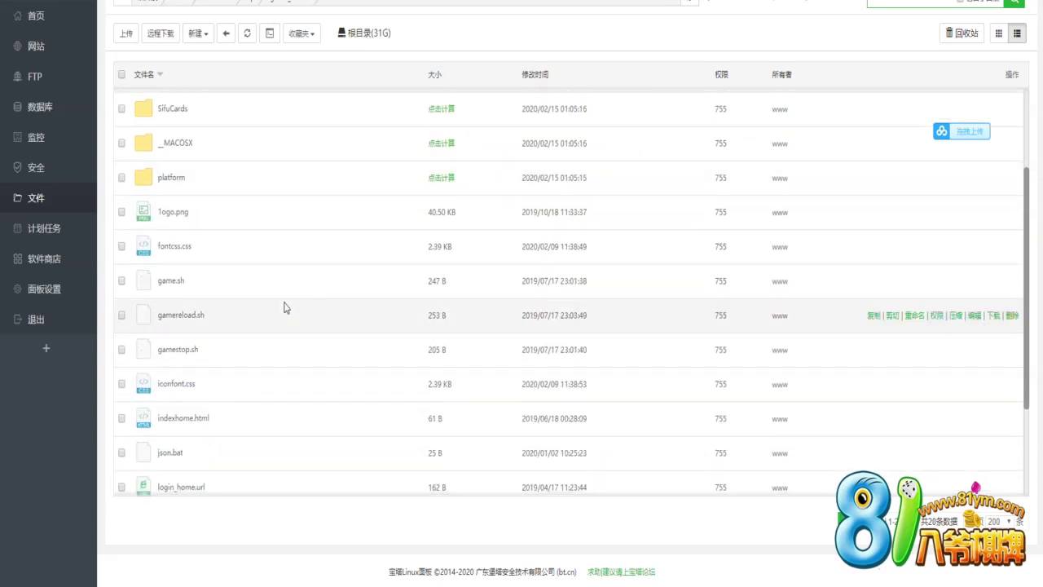
{"action": "scroll", "coordinate": [284, 306], "scroll_direction": "down", "scroll_amount": 2}
{"action": "scroll", "coordinate": [284, 307], "scroll_direction": "up", "scroll_amount": 6}
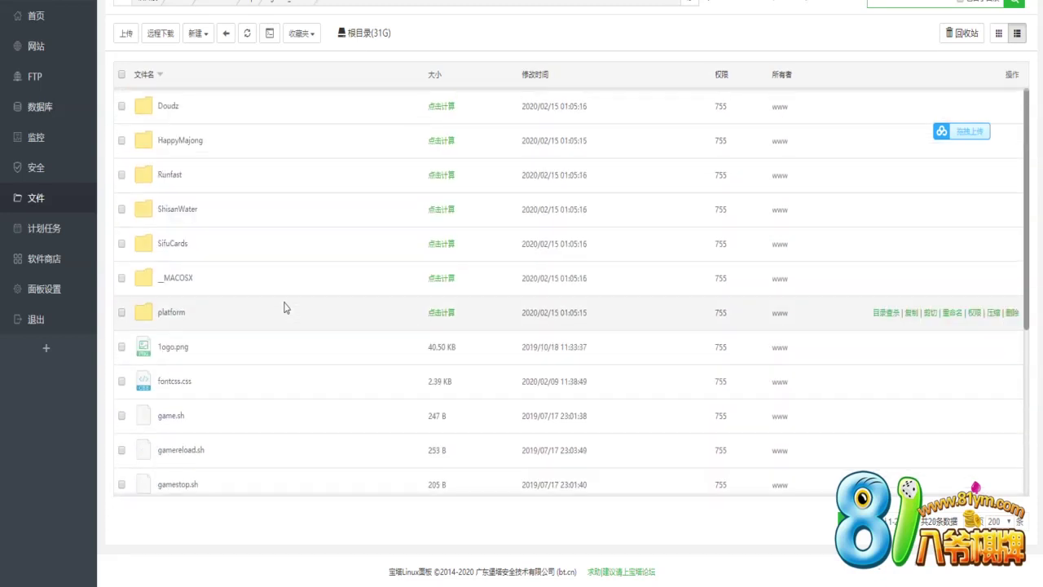
{"action": "left_click", "coordinate": [125, 8]}
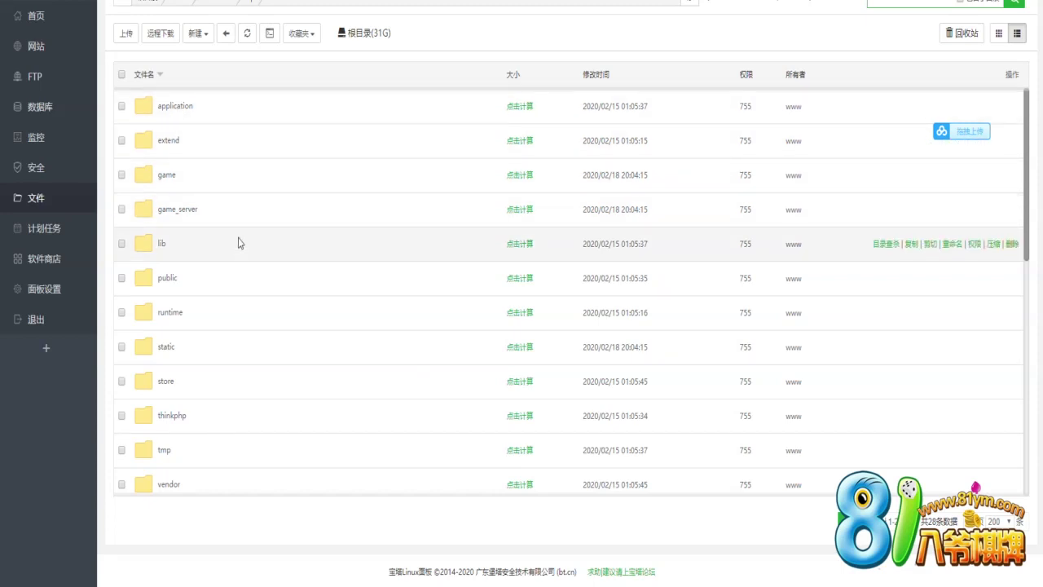
Open application > extra and bring up the file actions for config.php
{"action": "left_click", "coordinate": [175, 106]}
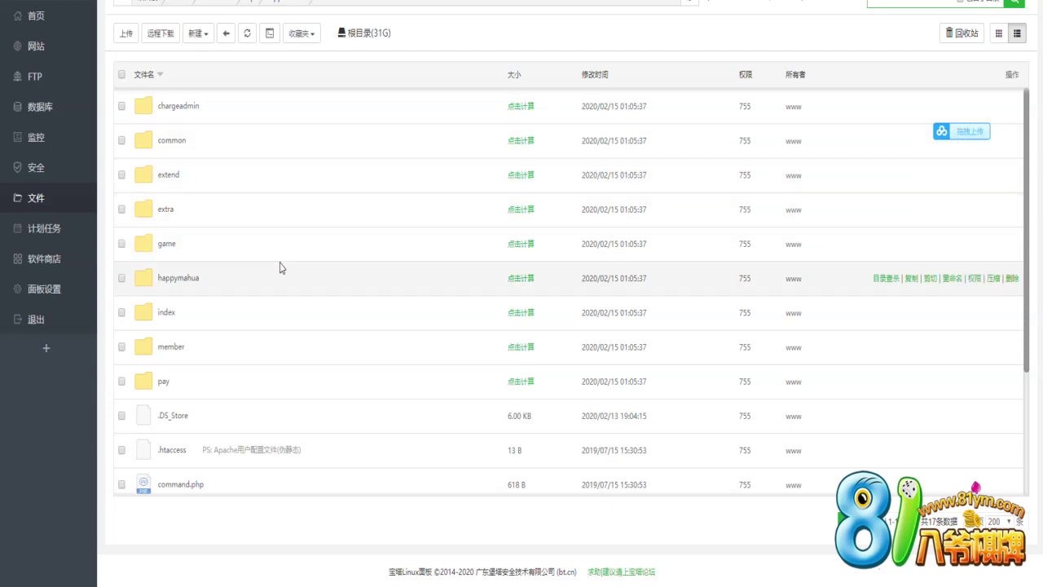
{"action": "double_click", "coordinate": [280, 267]}
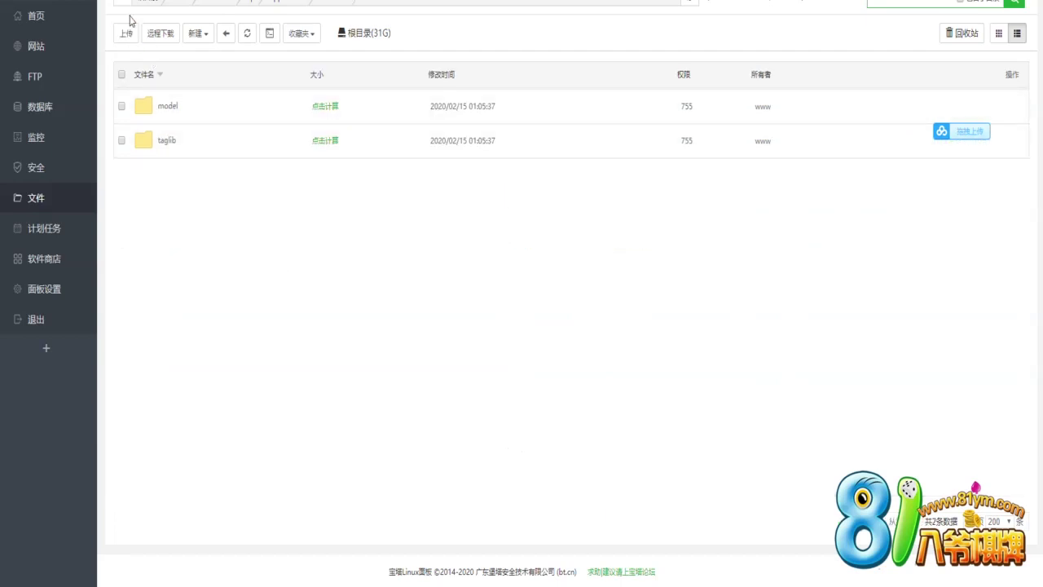
{"action": "key", "text": "BackSpace"}
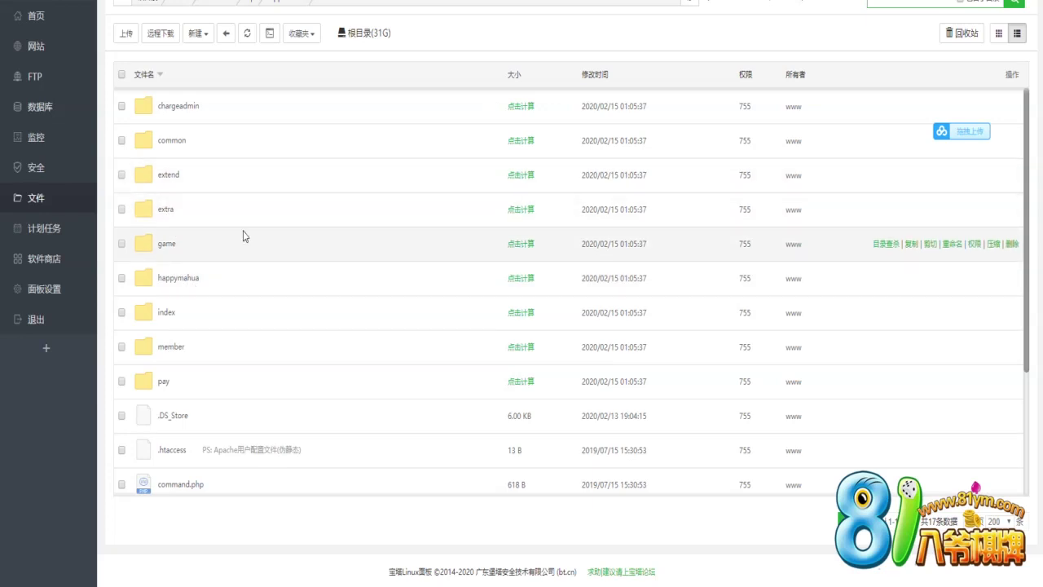
{"action": "double_click", "coordinate": [243, 236]}
{"action": "right_click", "coordinate": [170, 107]}
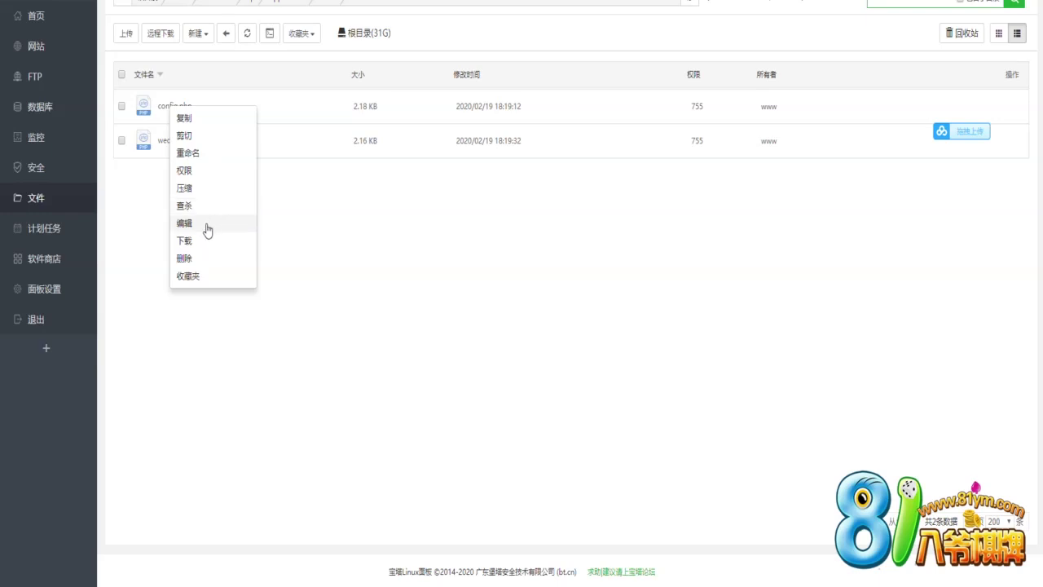
Open config.php in the editor and write '等下，我去要一个公众号' in the Notepad notes
{"action": "left_click", "coordinate": [207, 224]}
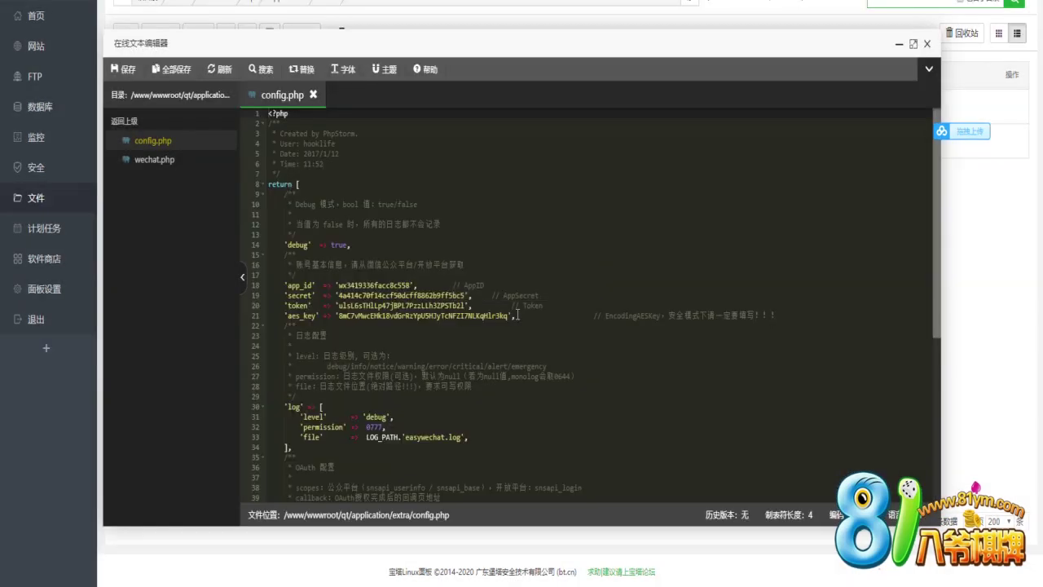
{"action": "key", "text": "alt+Tab"}
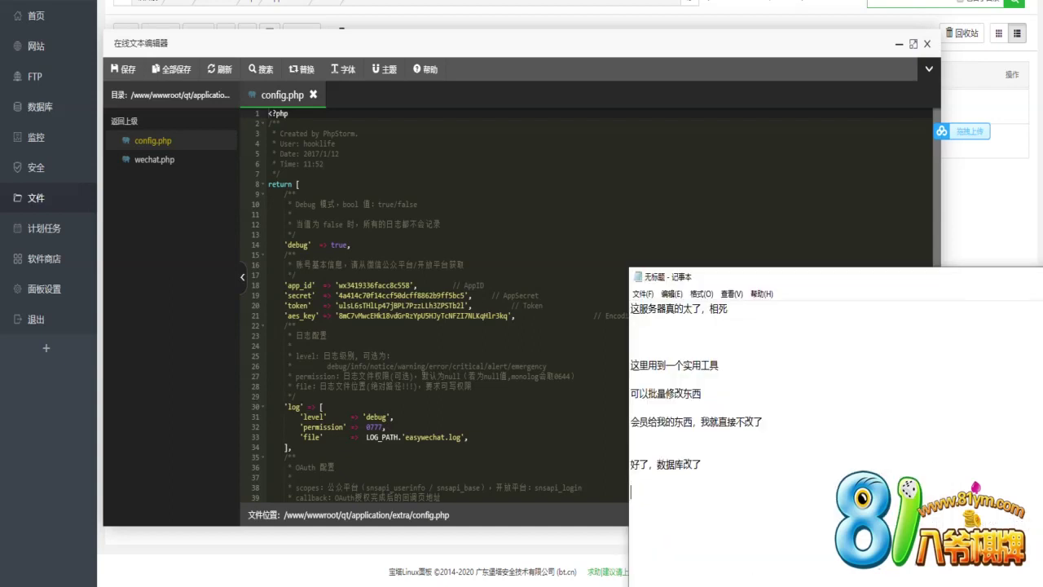
{"action": "type", "text": "dengx ,wo qu"}
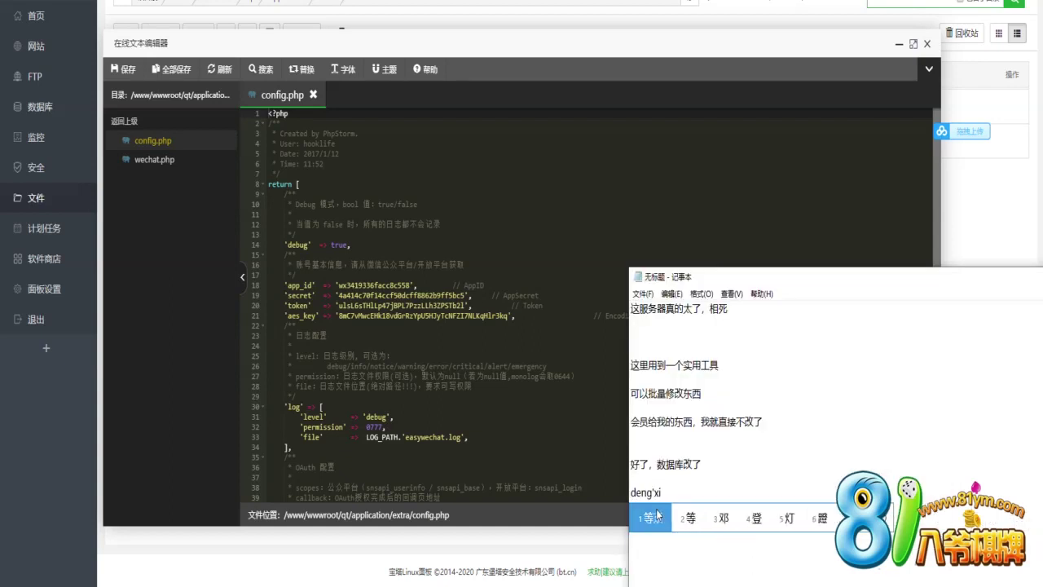
{"action": "type", "text": " yao yige ka"}
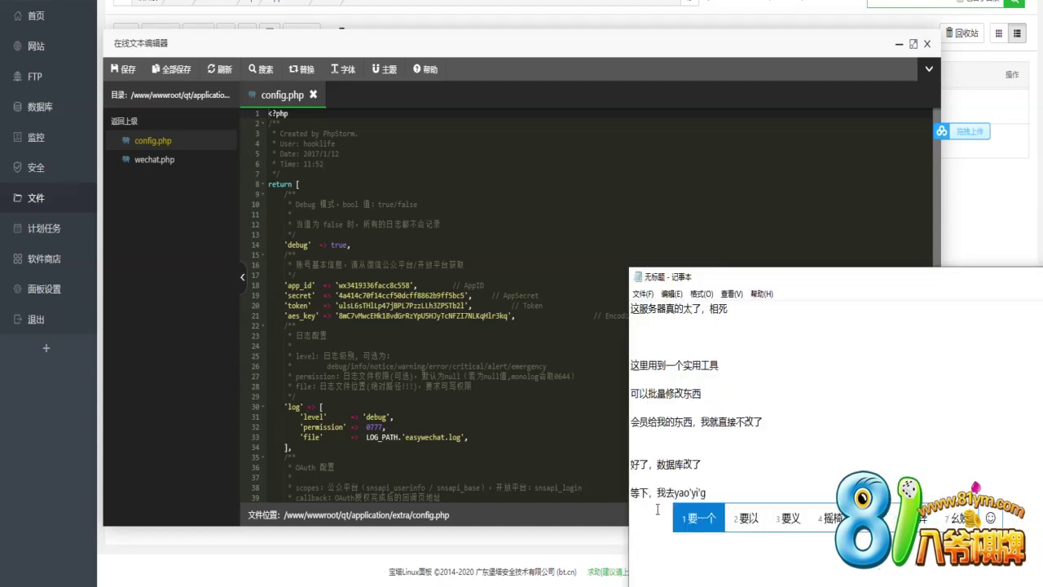
{"action": "key", "text": "BackSpace"}
{"action": "key", "text": "BackSpace"}
{"action": "type", "text": "gongzuoguihua"}
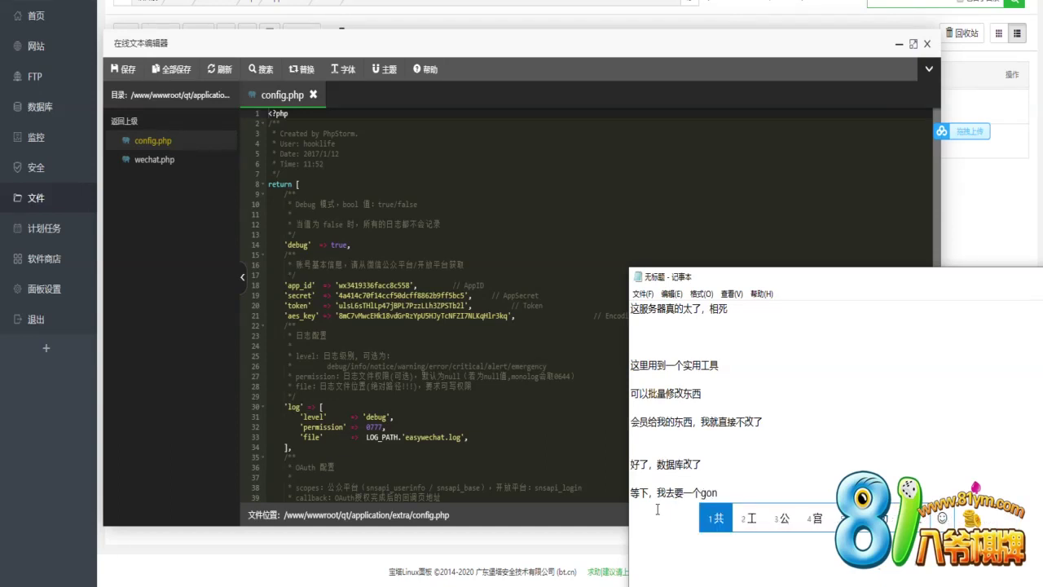
{"action": "key", "text": "BackSpace"}
{"action": "key", "text": "BackSpace"}
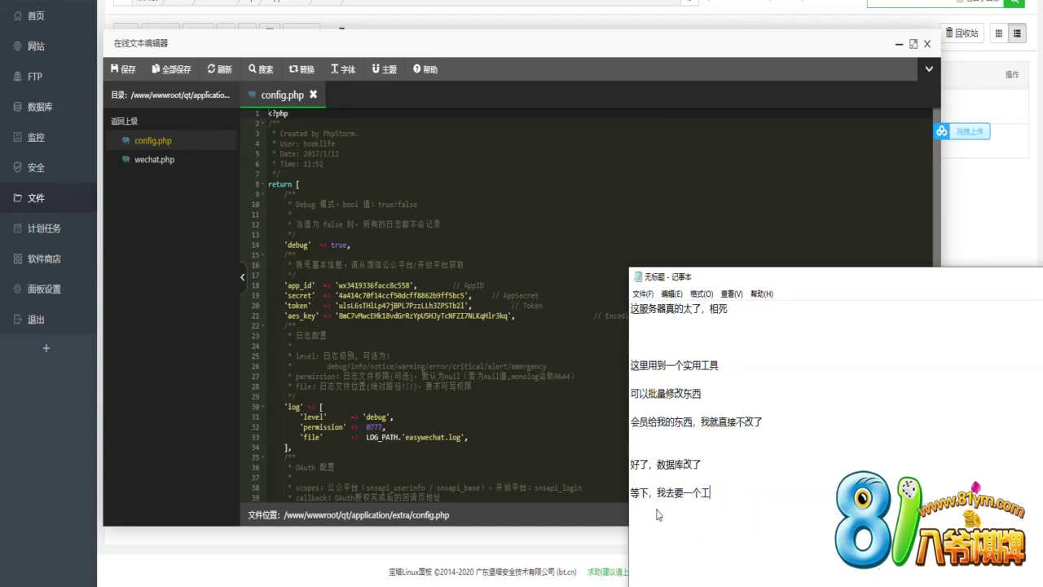
{"action": "type", "text": "g"}
{"action": "key", "text": "BackSpace"}
{"action": "key", "text": "BackSpace"}
{"action": "type", "text": "gong'zhong'h"}
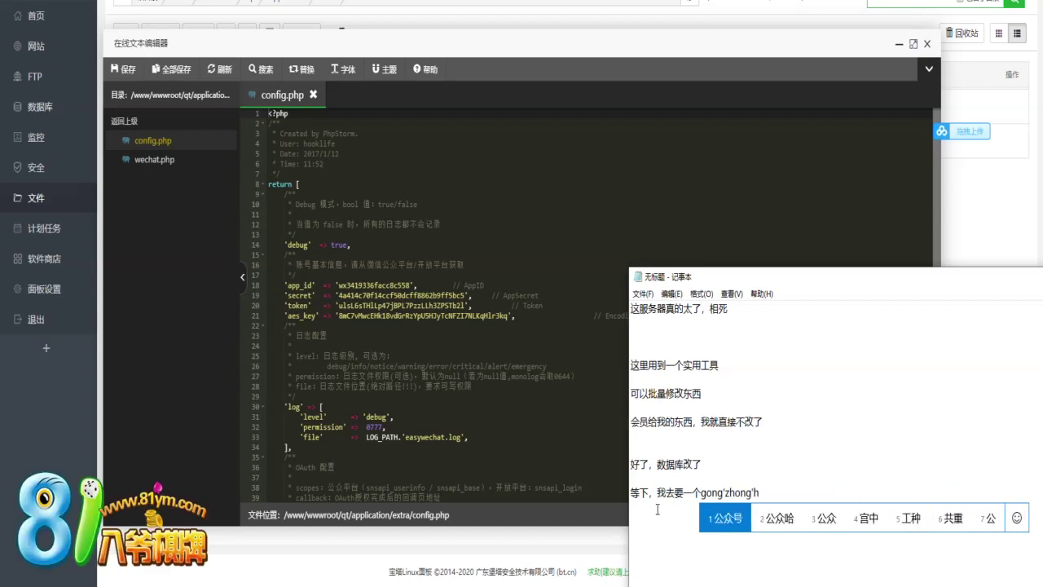
{"action": "key", "text": "space"}
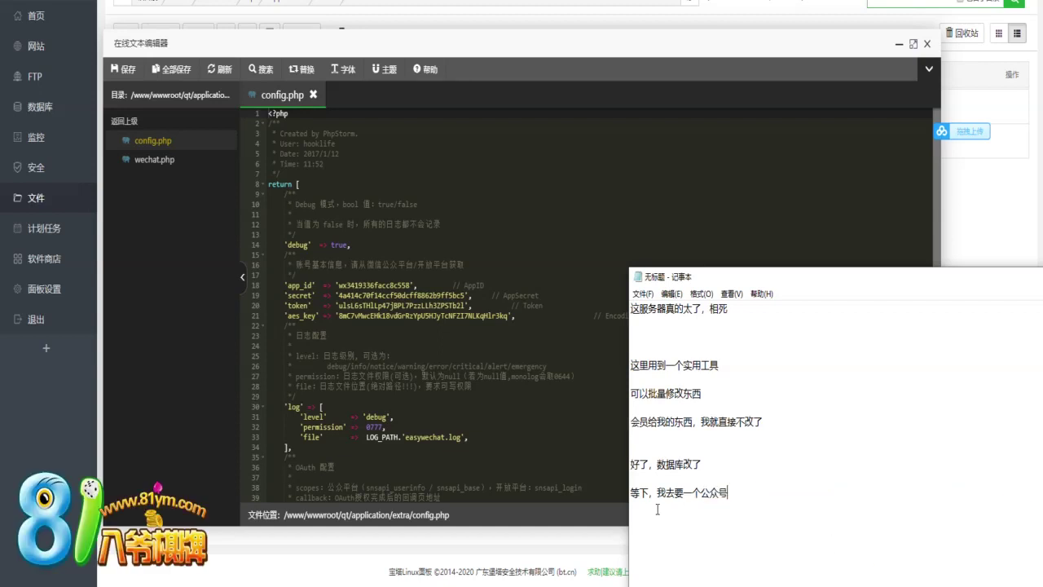
{"action": "key", "text": "Return"}
Paste the new app_id and secret into the notes, copy the app_id, and return to config.php
{"action": "left_click", "coordinate": [852, 586]}
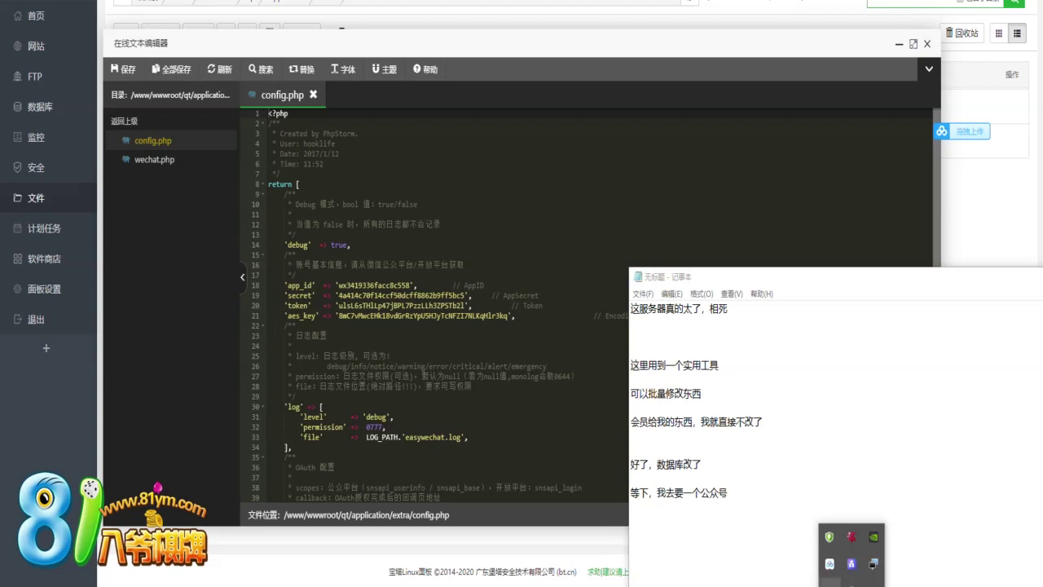
{"action": "left_click", "coordinate": [852, 563]}
{"action": "left_click", "coordinate": [390, 136]}
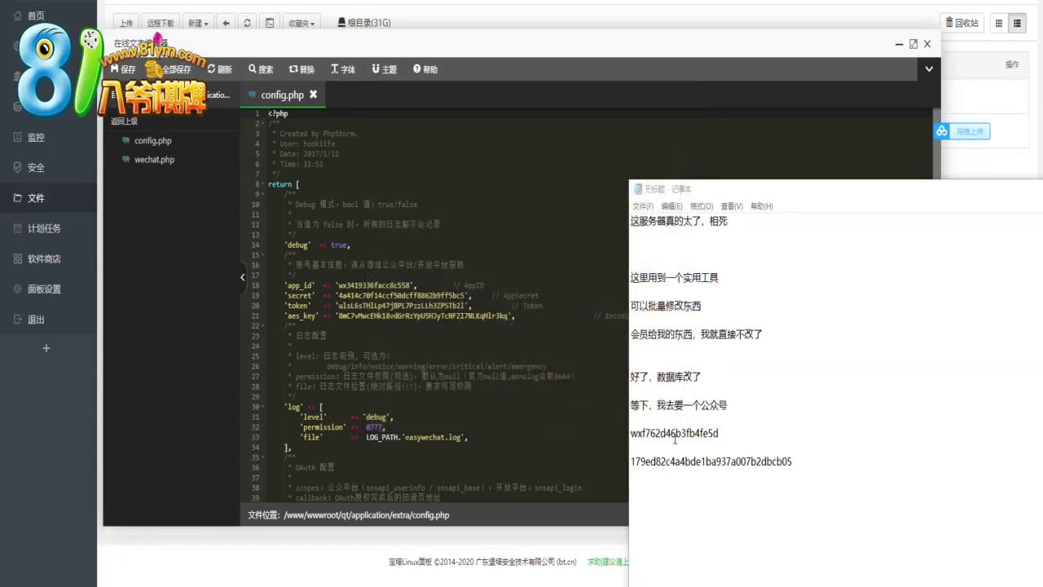
{"action": "double_click", "coordinate": [675, 434]}
{"action": "key", "text": "ctrl+c"}
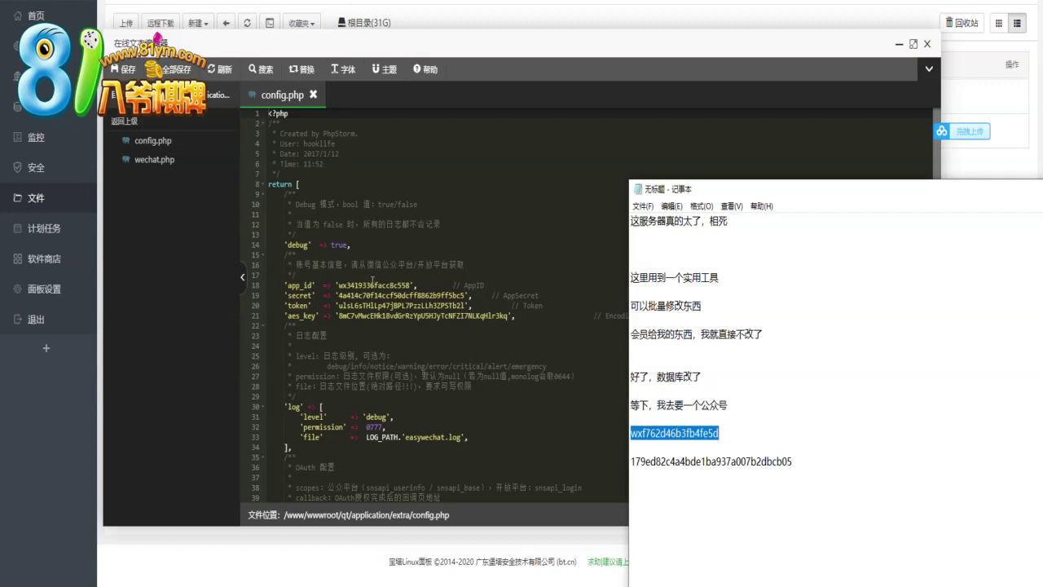
{"action": "left_click", "coordinate": [372, 284]}
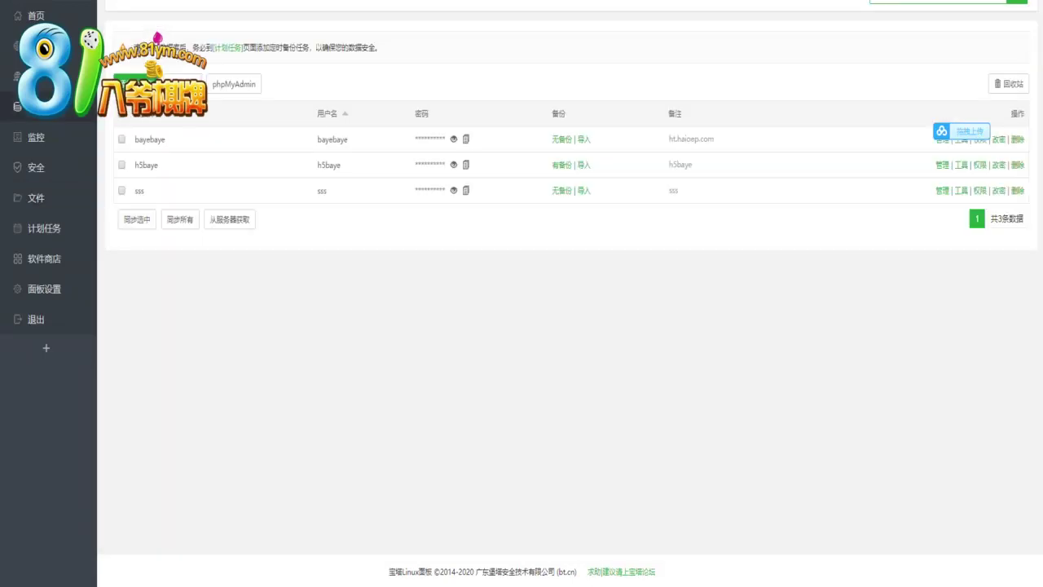
In the batch search-and-replace plugin, search /www/wwwroot including subfolders, with the new app_id as replacement
{"action": "left_click", "coordinate": [41, 259]}
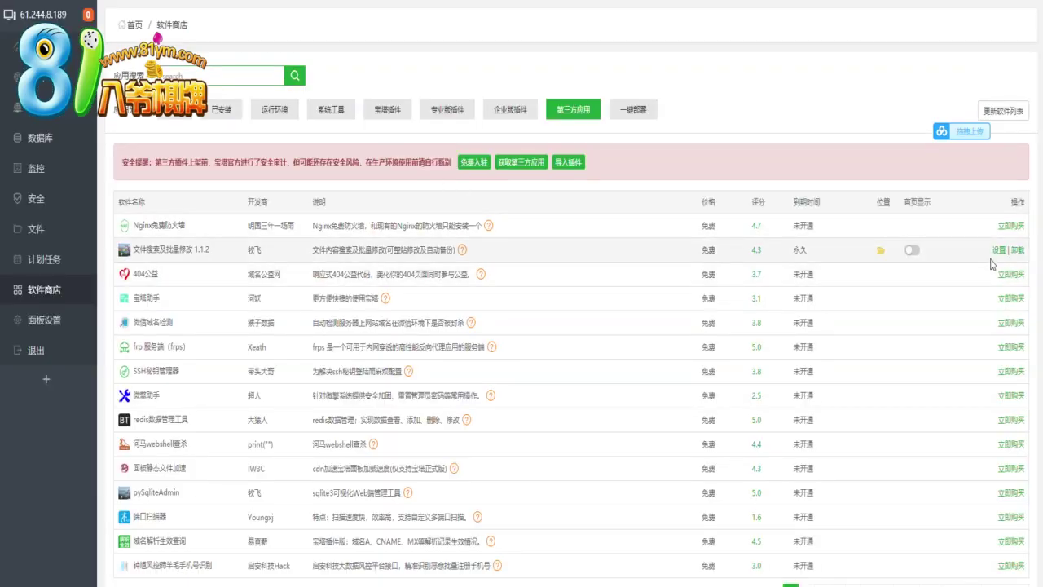
{"action": "left_click", "coordinate": [999, 249]}
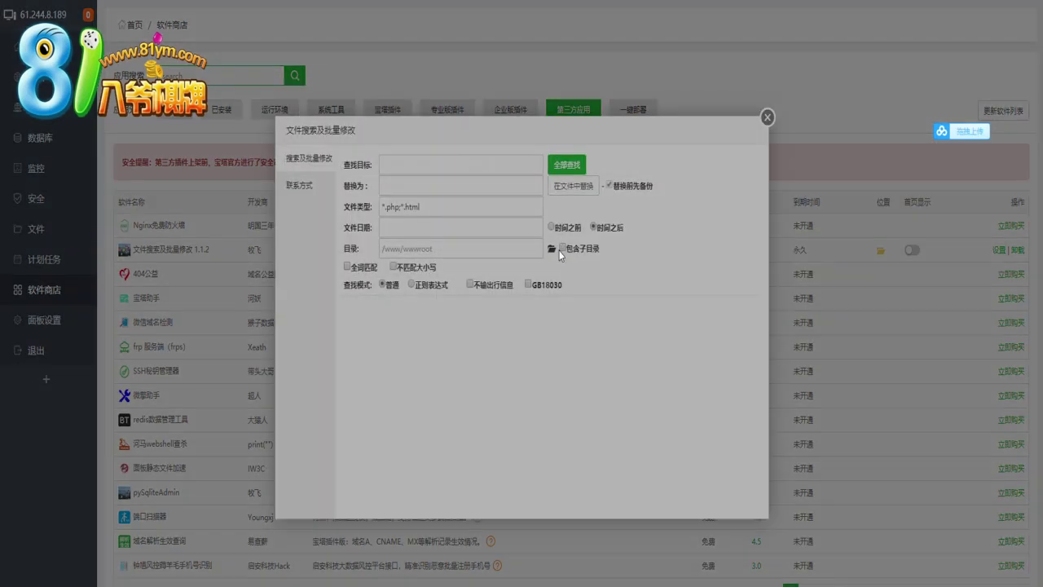
{"action": "left_click", "coordinate": [553, 248]}
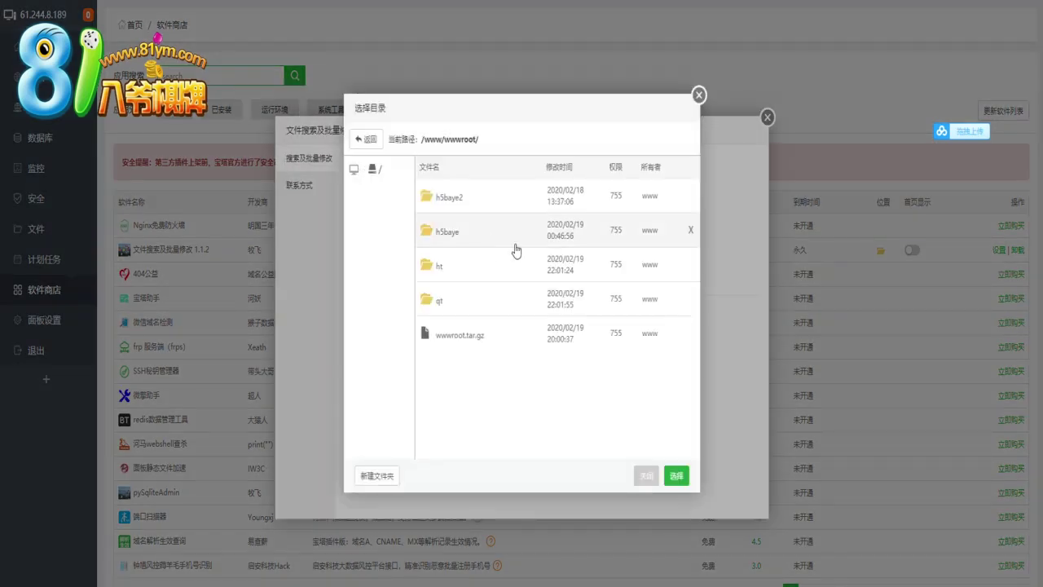
{"action": "left_click", "coordinate": [676, 474]}
{"action": "left_click", "coordinate": [561, 247]}
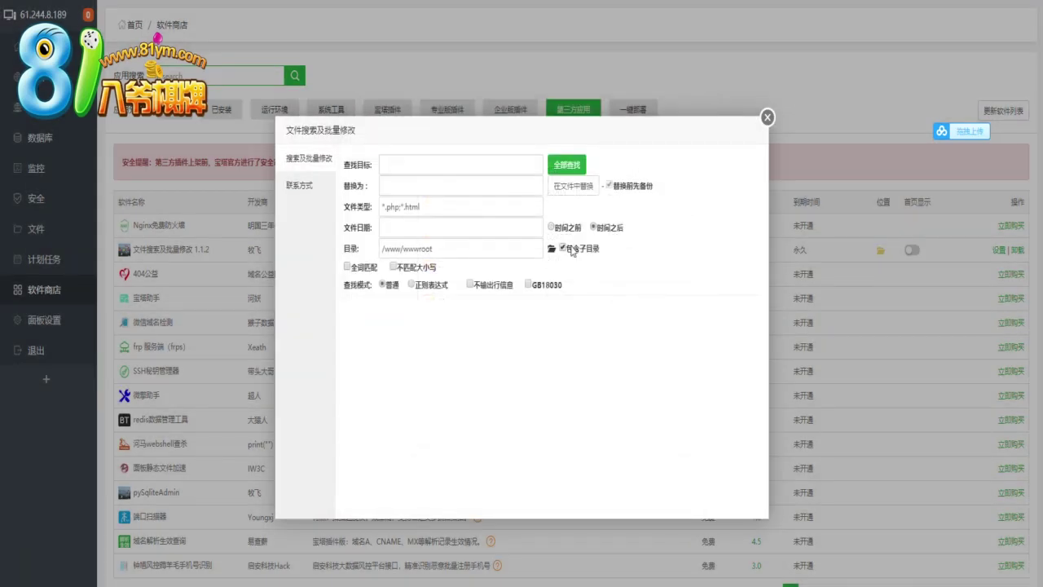
{"action": "left_click", "coordinate": [440, 187]}
{"action": "key", "text": "ctrl+v"}
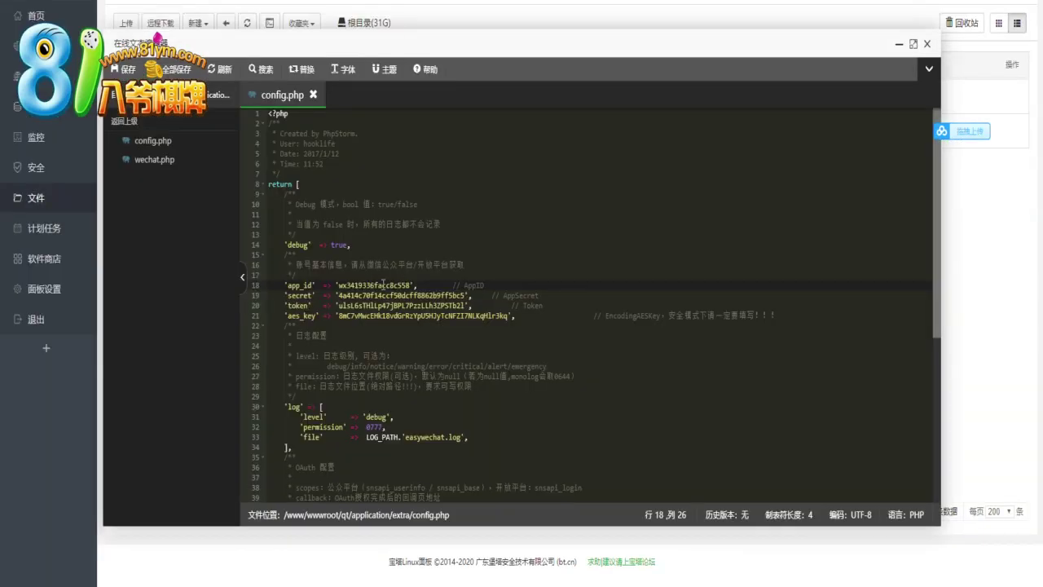
Find the old app_id in all files and replace it, then copy the old secret
{"action": "double_click", "coordinate": [383, 284]}
{"action": "key", "text": "ctrl+c"}
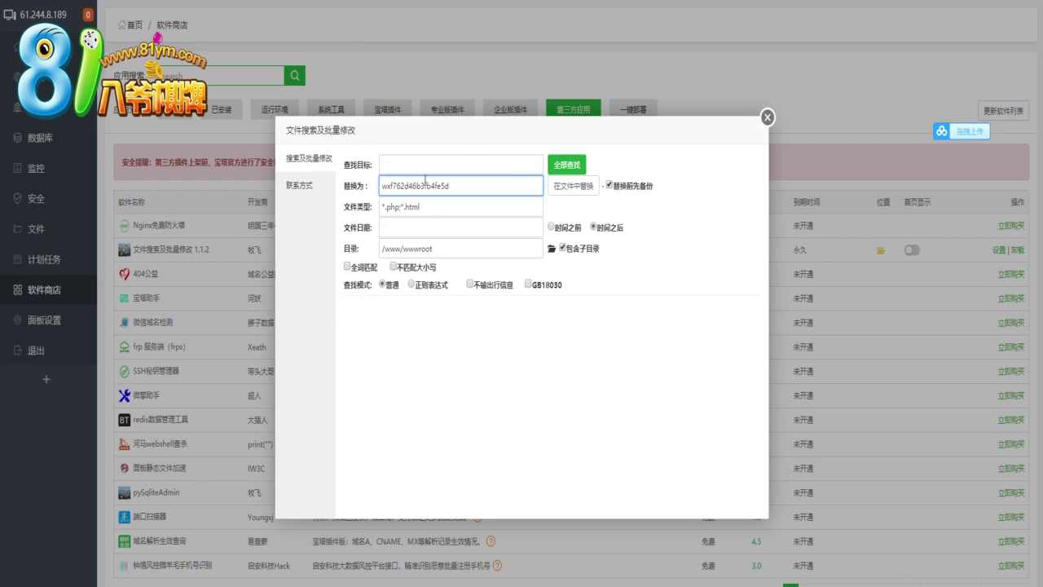
{"action": "left_click", "coordinate": [473, 165]}
{"action": "key", "text": "ctrl+v"}
{"action": "left_click", "coordinate": [571, 167]}
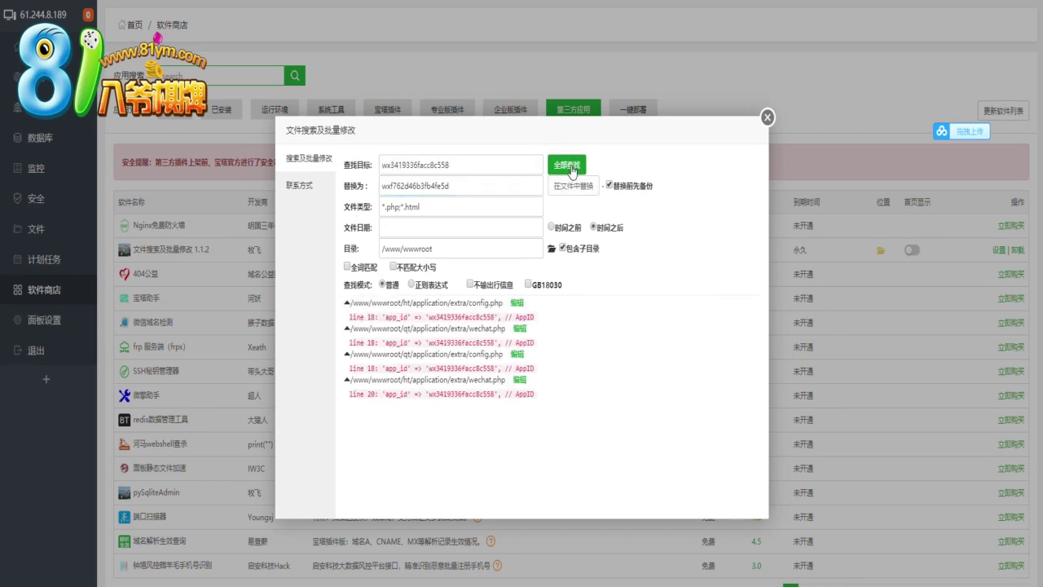
{"action": "left_click", "coordinate": [573, 186]}
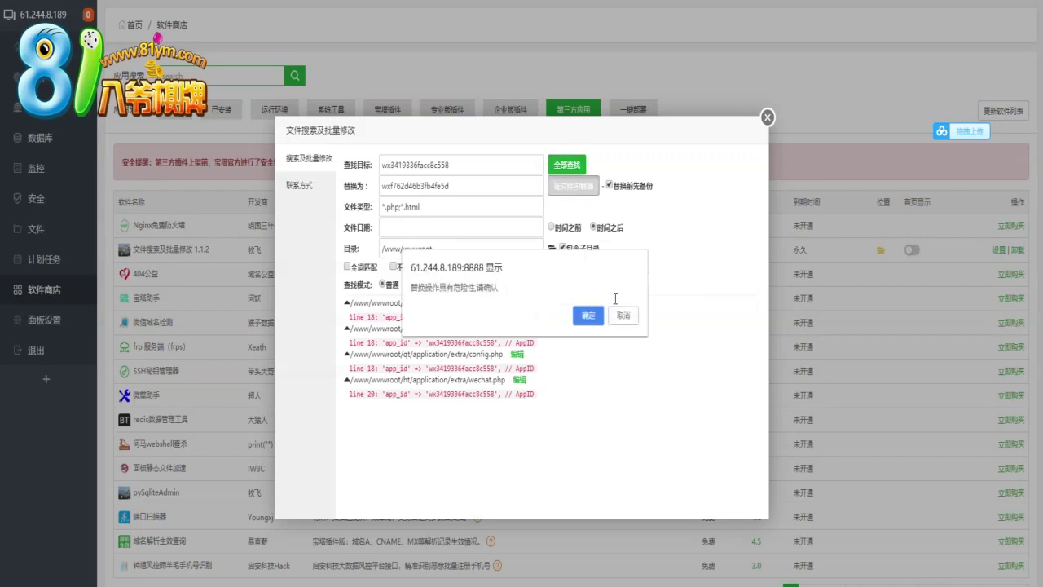
{"action": "left_click", "coordinate": [587, 315]}
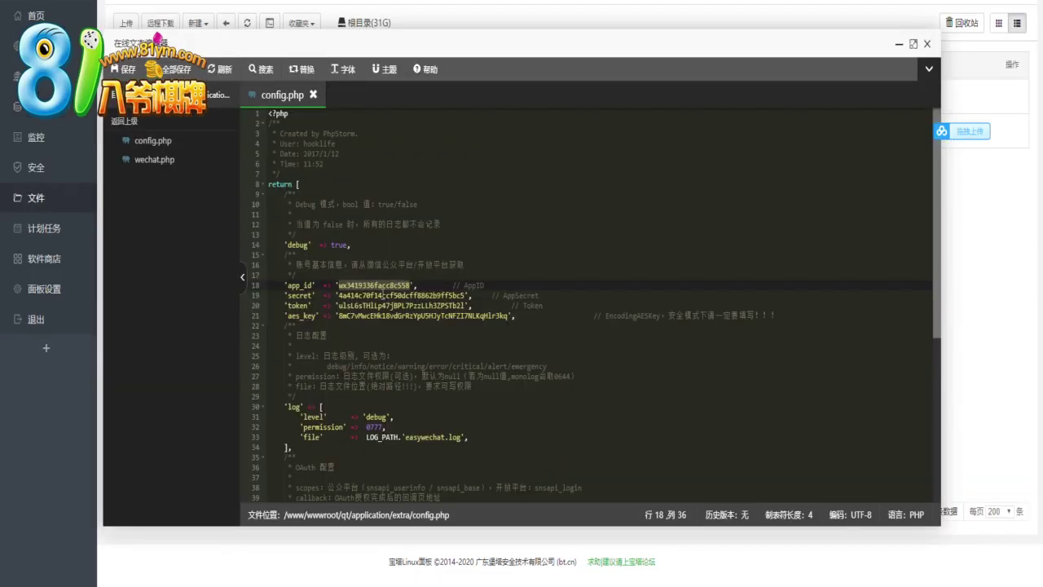
{"action": "double_click", "coordinate": [382, 295]}
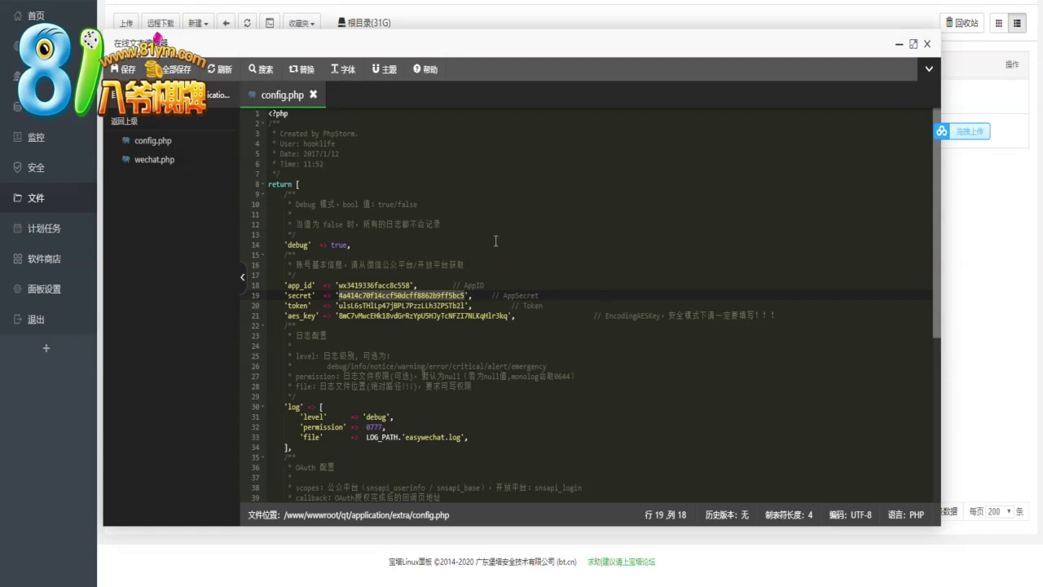
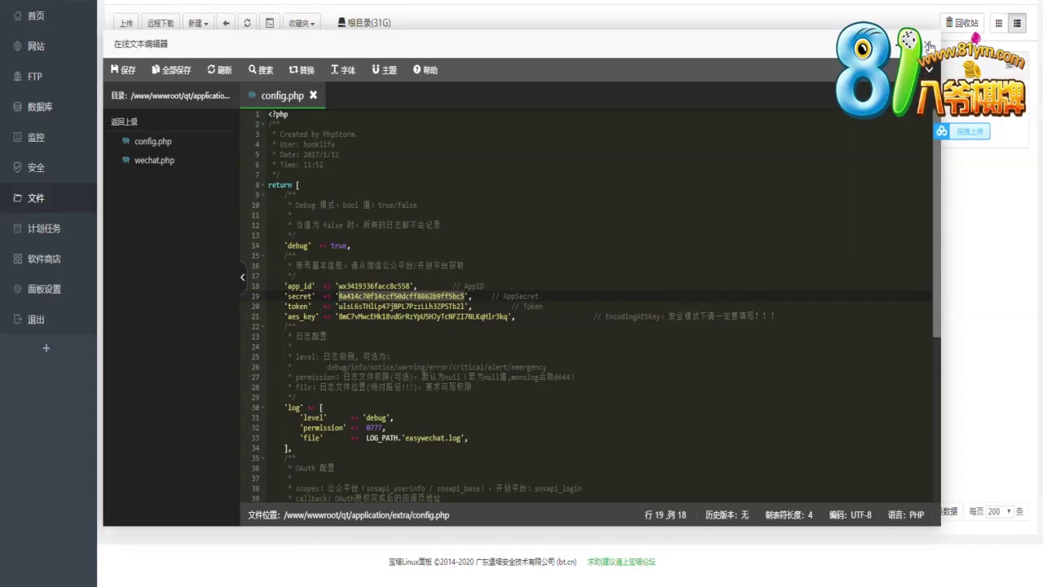
Close the config.php editor and browse the common and controller folders
{"action": "left_click", "coordinate": [930, 46]}
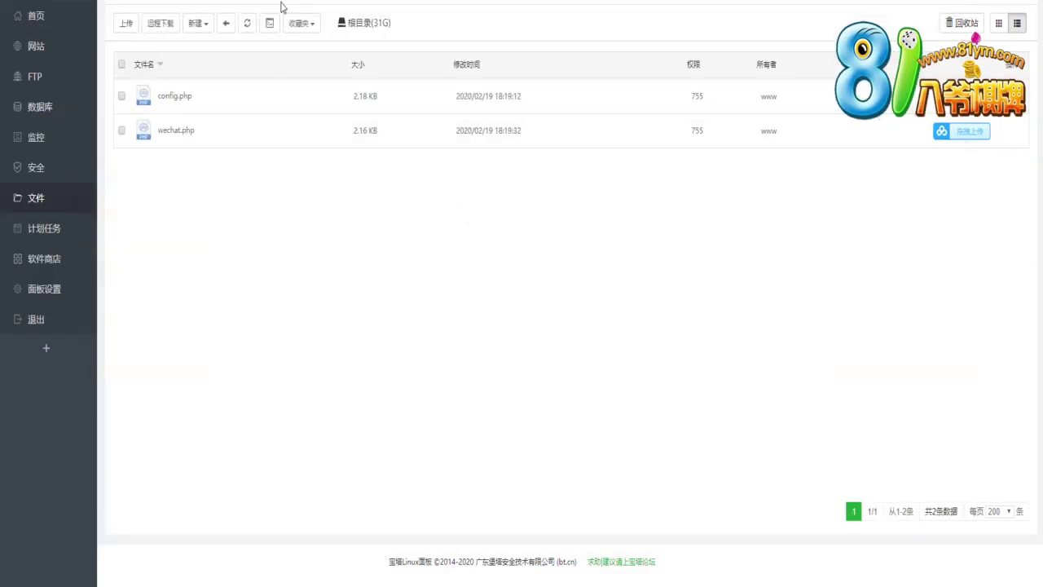
{"action": "key", "text": "BackSpace"}
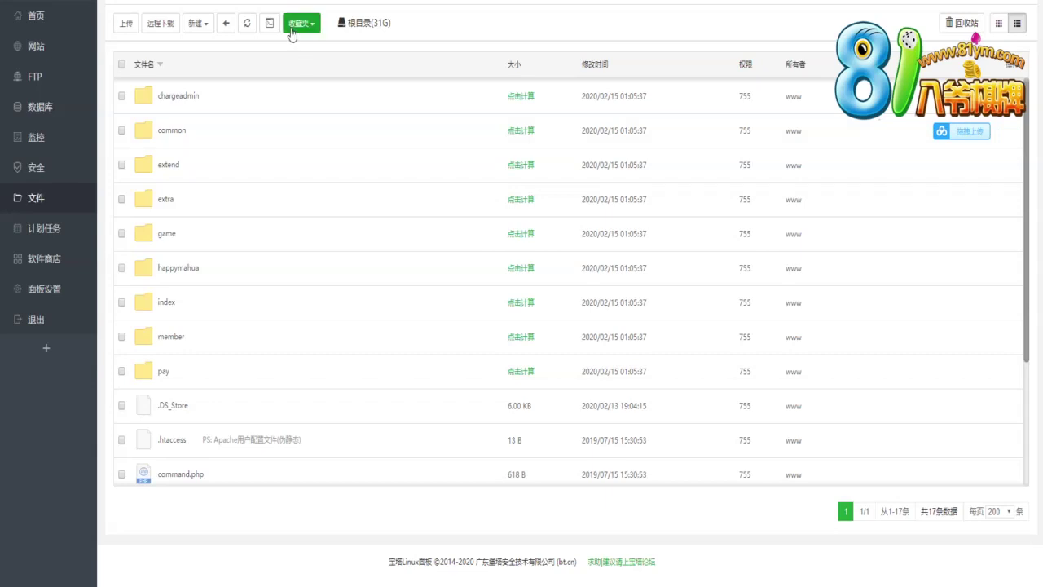
{"action": "double_click", "coordinate": [242, 128]}
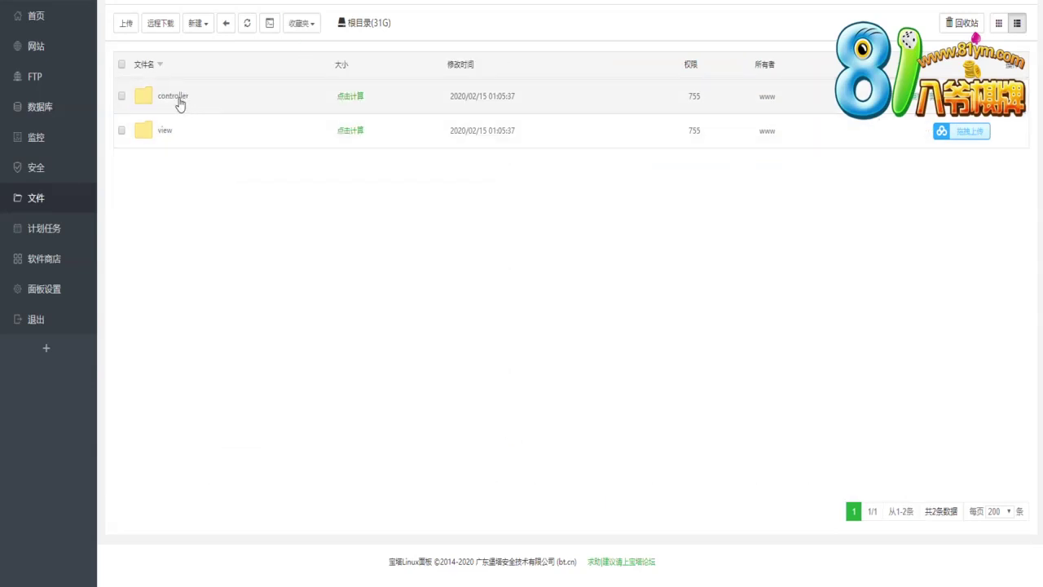
{"action": "left_click", "coordinate": [179, 103]}
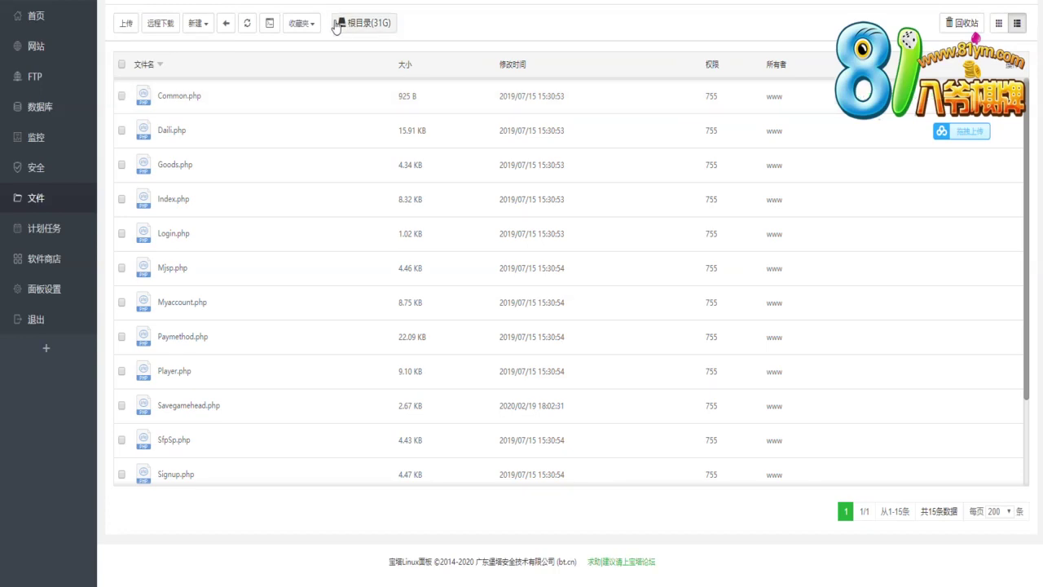
{"action": "left_click", "coordinate": [282, 2]}
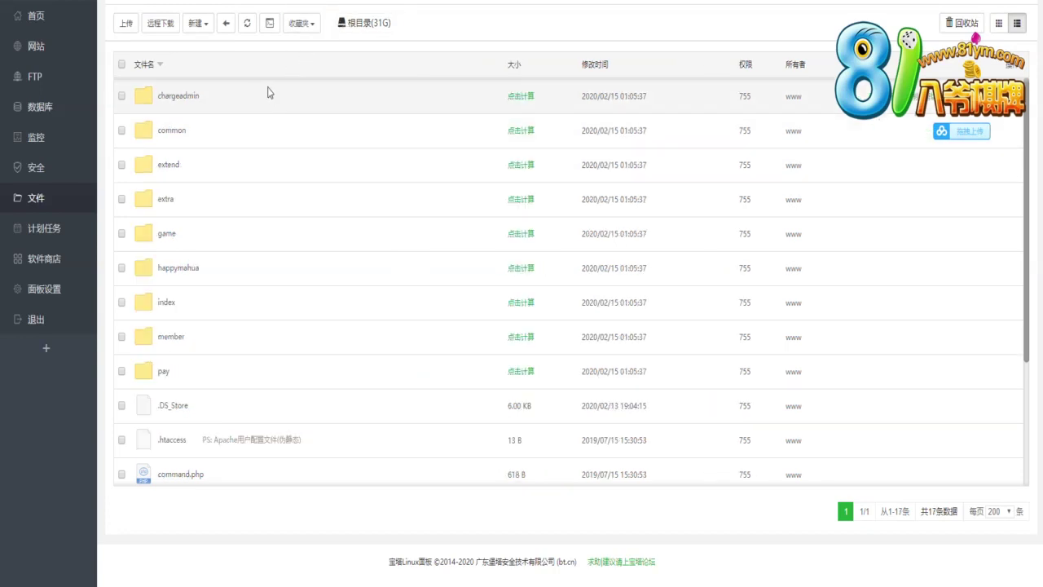
Go up to wwwroot and open the ht project's application/extra folder
{"action": "left_click", "coordinate": [227, 29]}
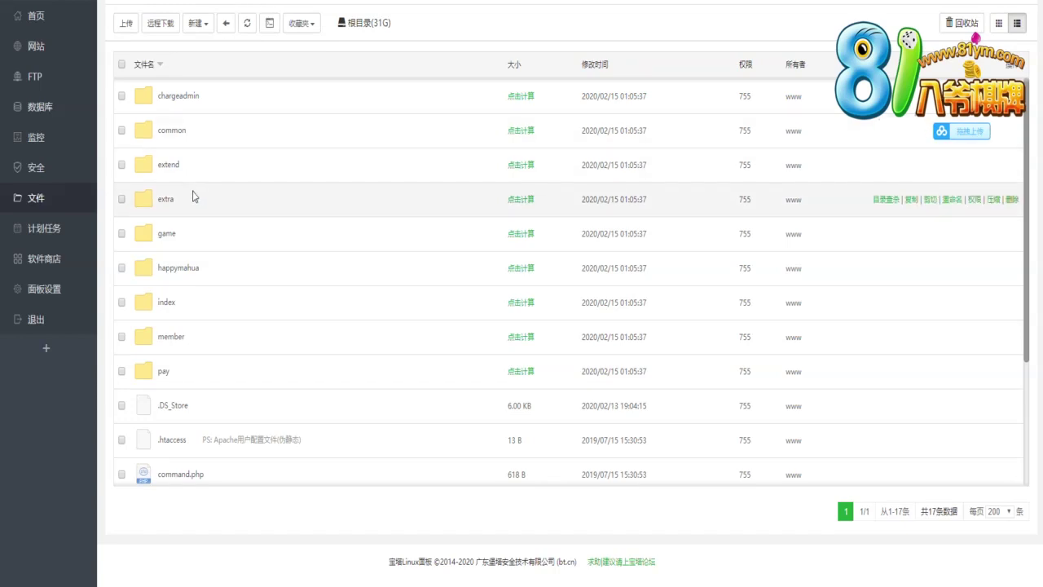
{"action": "left_click", "coordinate": [210, 204]}
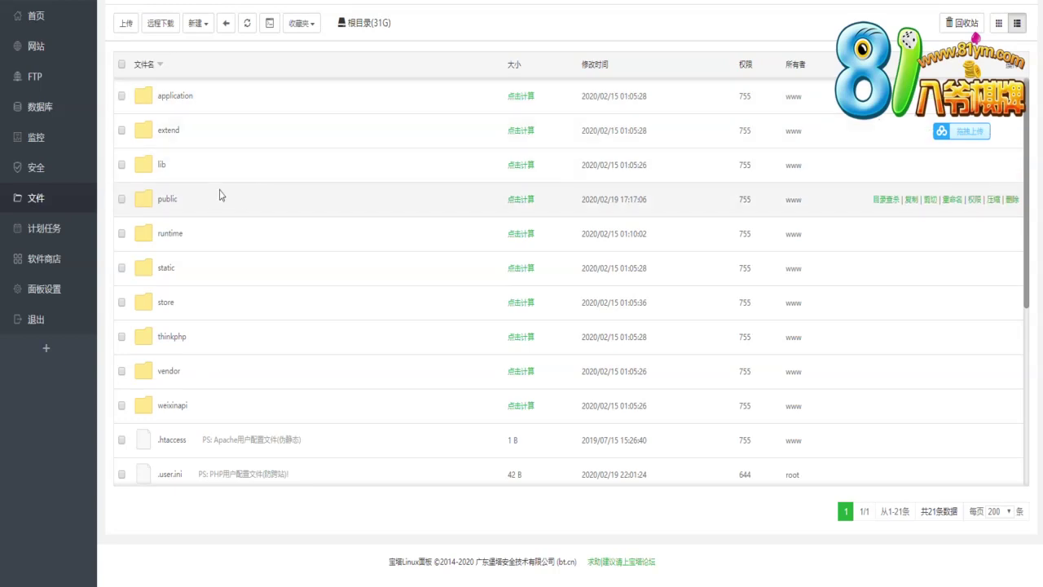
{"action": "left_click", "coordinate": [222, 168]}
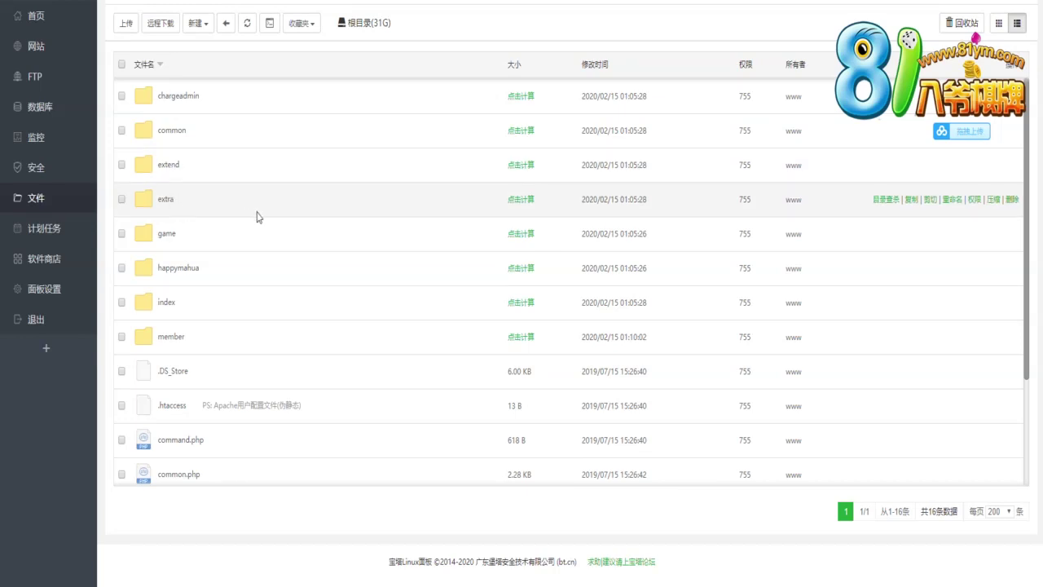
{"action": "double_click", "coordinate": [257, 213]}
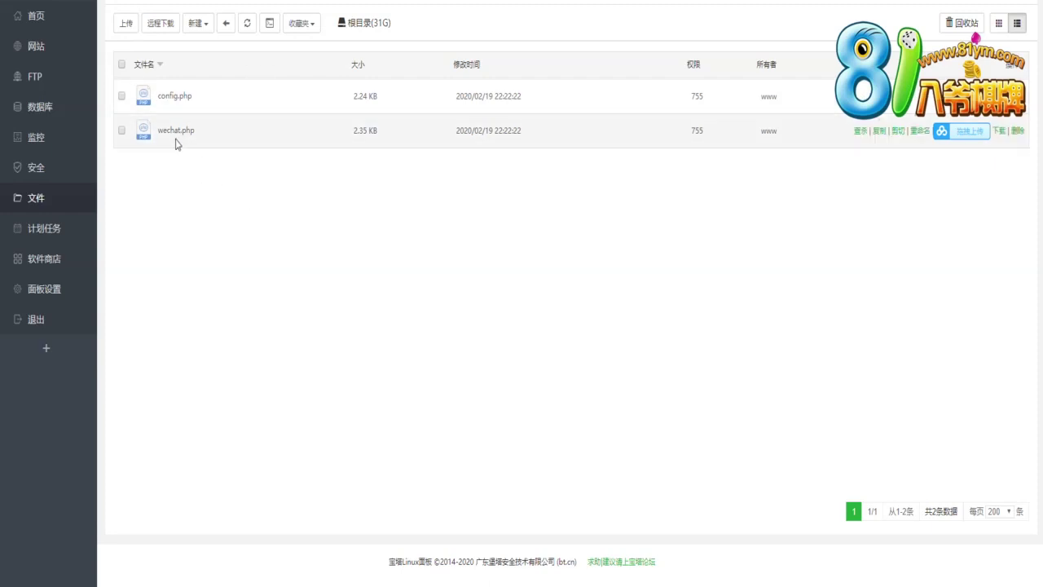
{"action": "right_click", "coordinate": [175, 143]}
{"action": "left_click", "coordinate": [193, 251]}
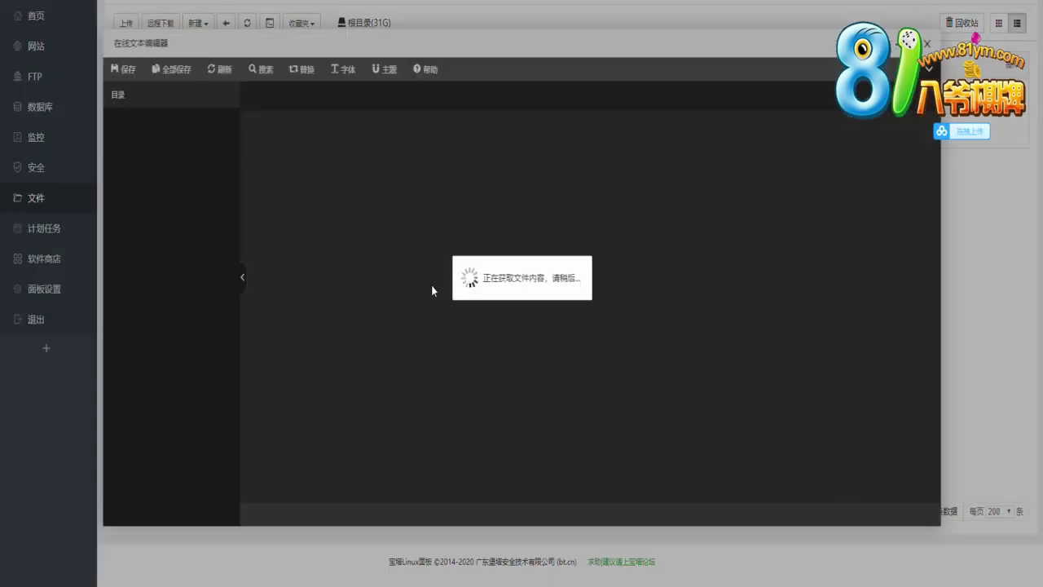
{"action": "scroll", "coordinate": [397, 287], "scroll_direction": "down", "scroll_amount": 6}
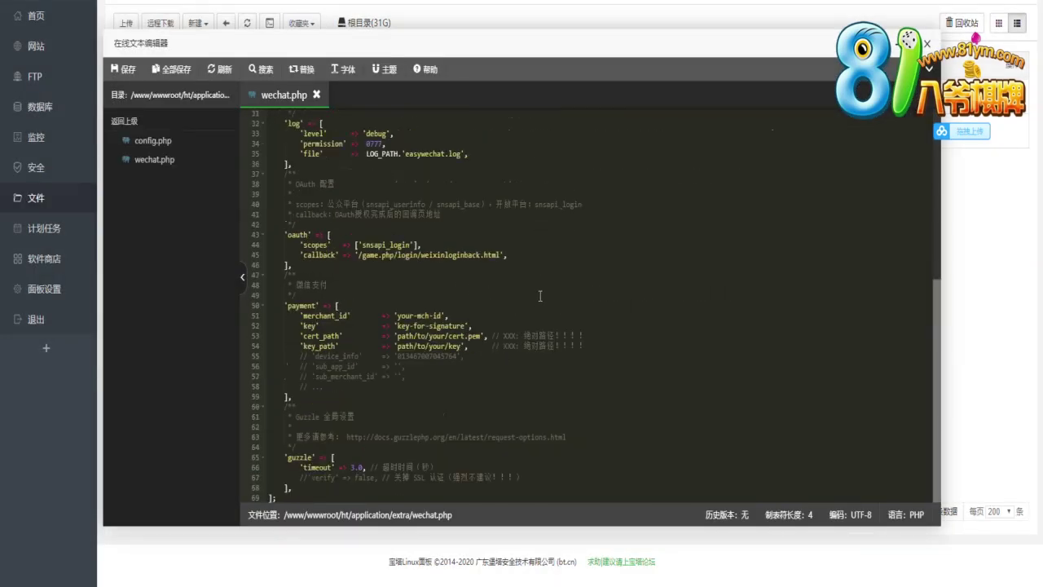
{"action": "scroll", "coordinate": [684, 222], "scroll_direction": "up", "scroll_amount": 3}
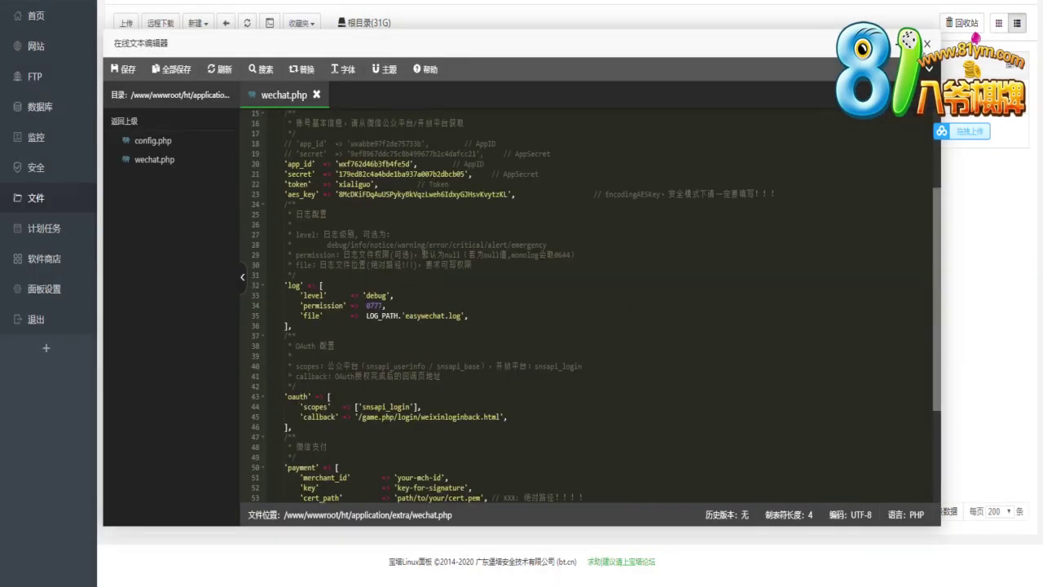
{"action": "left_click", "coordinate": [929, 45]}
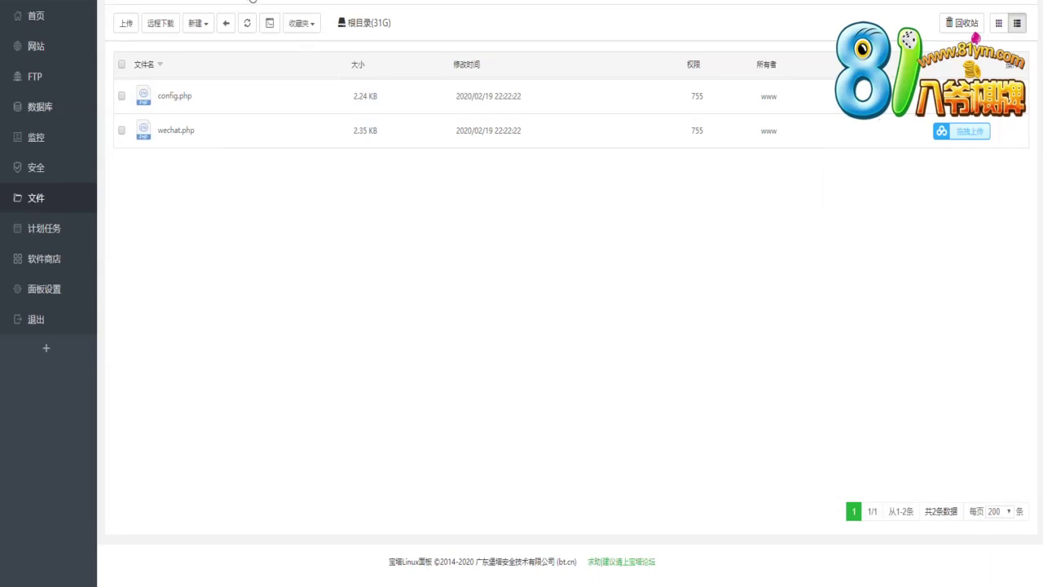
Go back up from the extra folder to the project root and open the vendor folder
{"action": "key", "text": "BackSpace"}
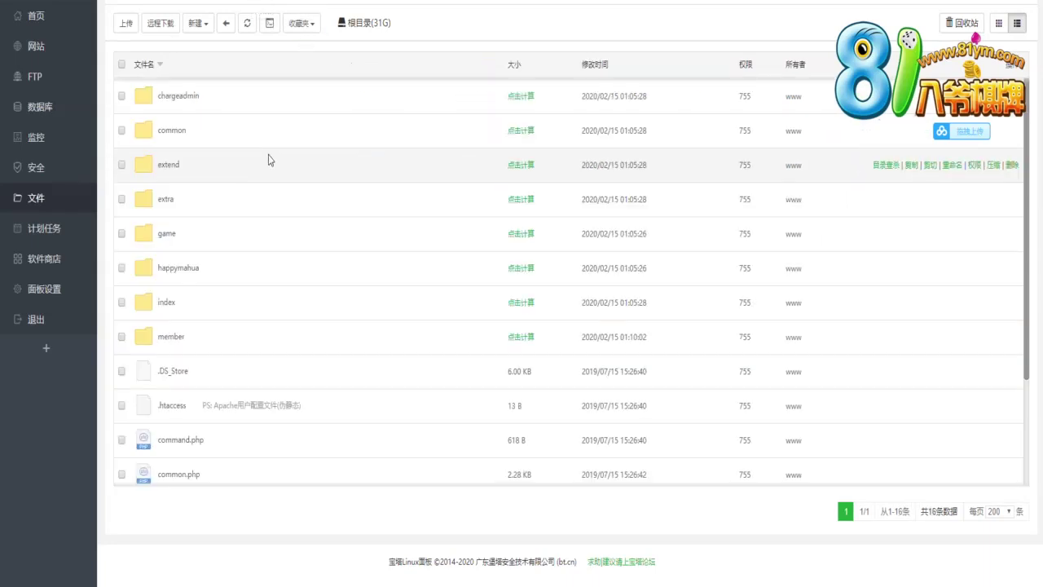
{"action": "scroll", "coordinate": [275, 252], "scroll_direction": "down", "scroll_amount": 2}
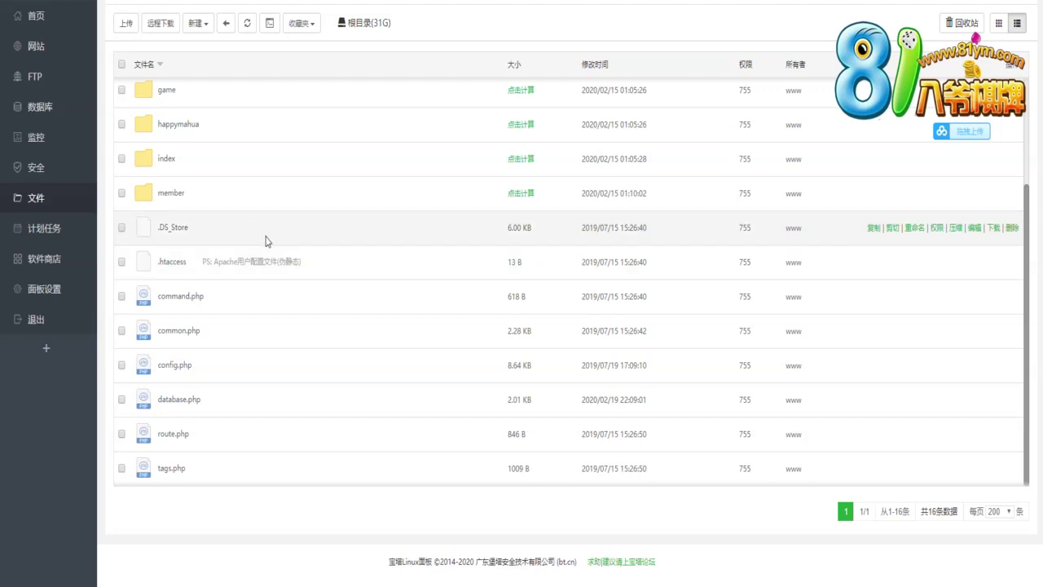
{"action": "scroll", "coordinate": [266, 241], "scroll_direction": "up", "scroll_amount": 2}
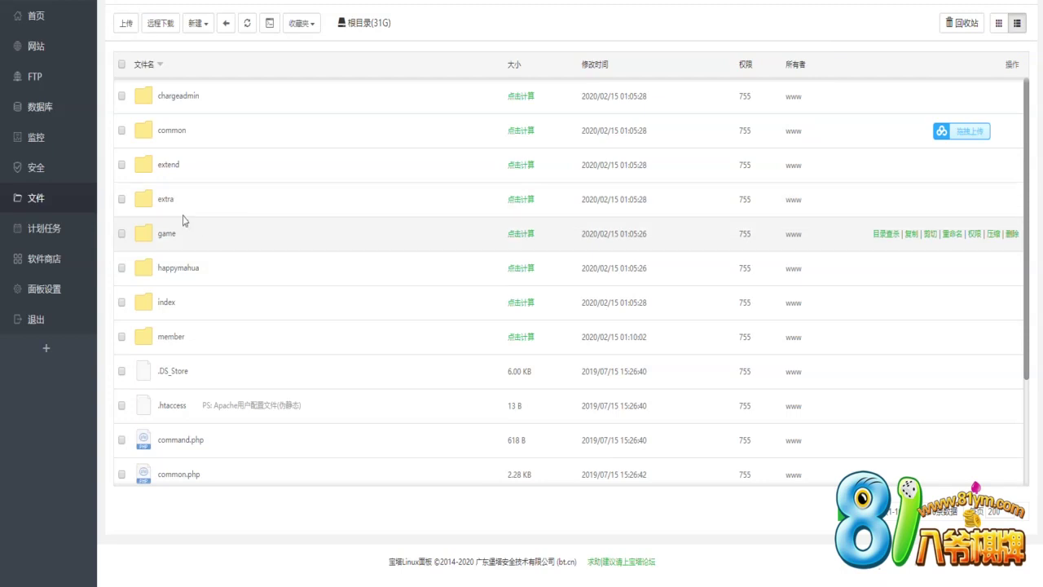
{"action": "double_click", "coordinate": [239, 214]}
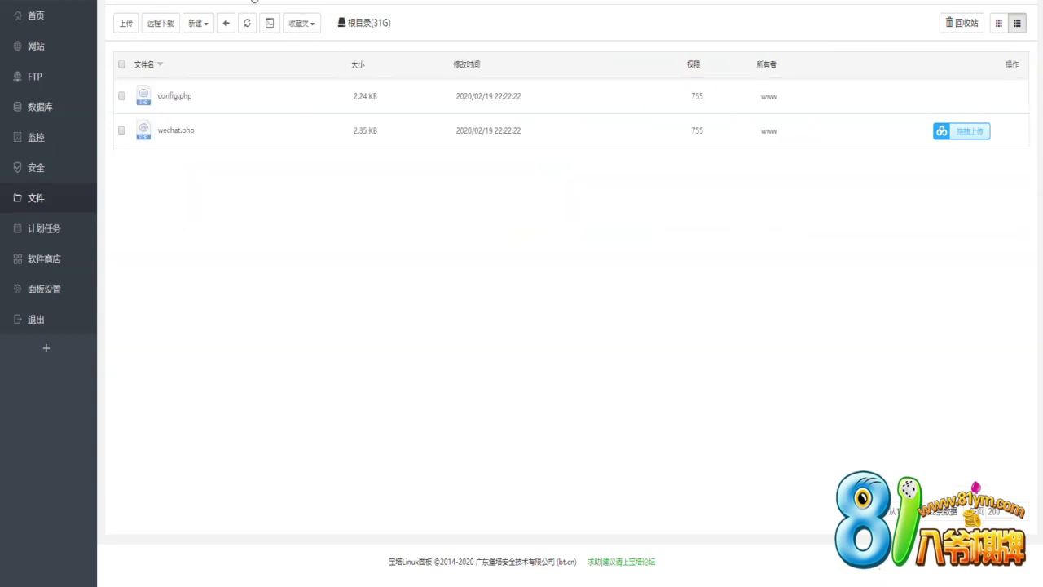
{"action": "left_click", "coordinate": [254, 2]}
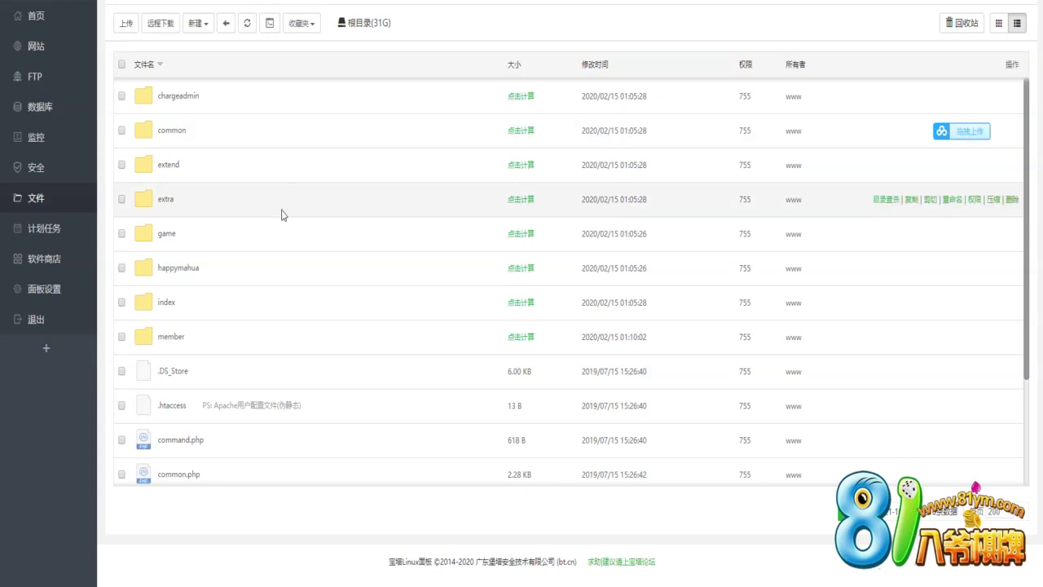
{"action": "key", "text": "BackSpace"}
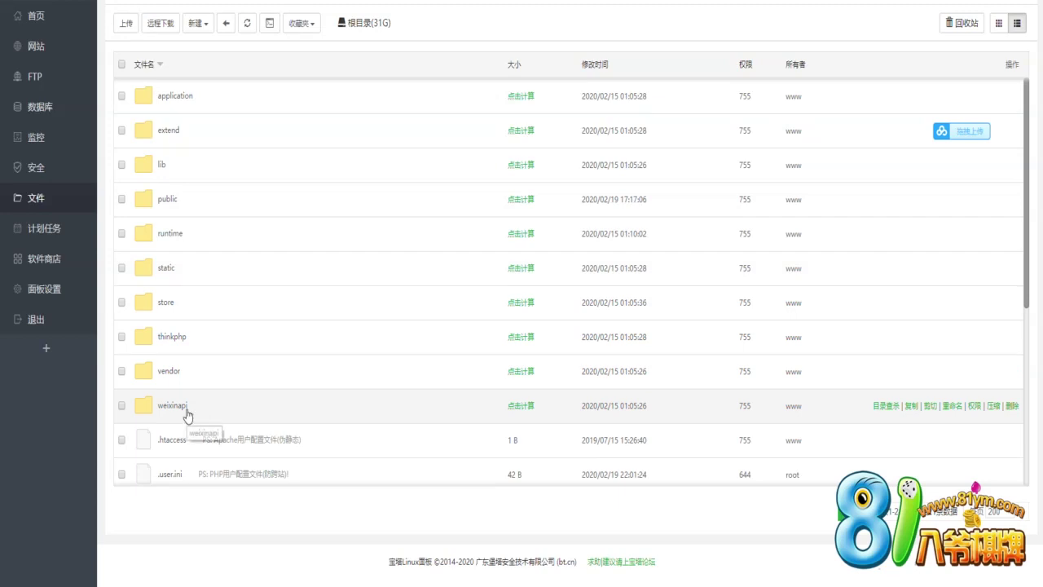
{"action": "double_click", "coordinate": [251, 369]}
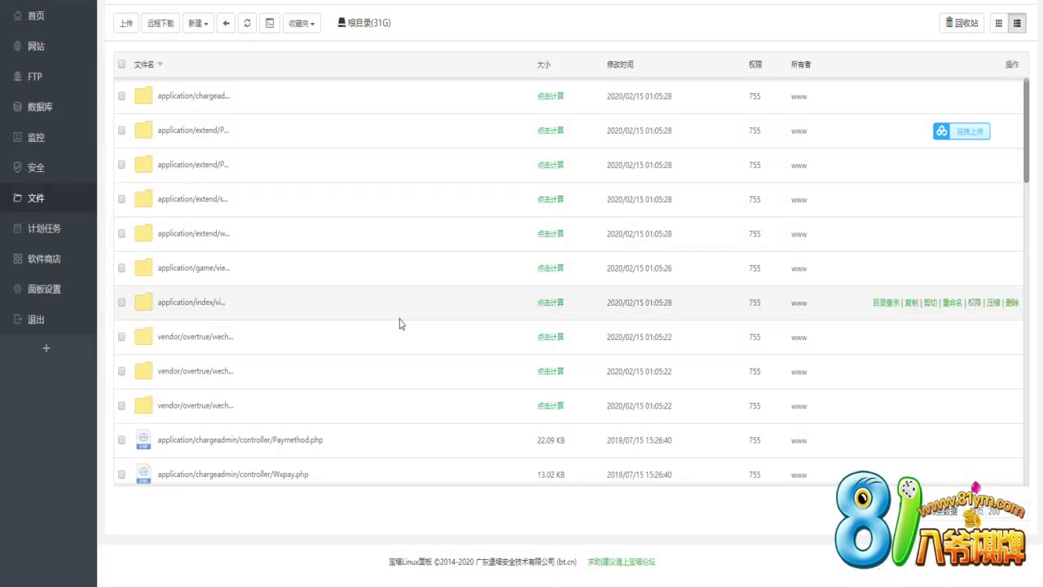
Navigate from wwwroot into ht/application/chargeadmin/controller and scroll down to Wxpay.php
{"action": "right_click", "coordinate": [282, 481]}
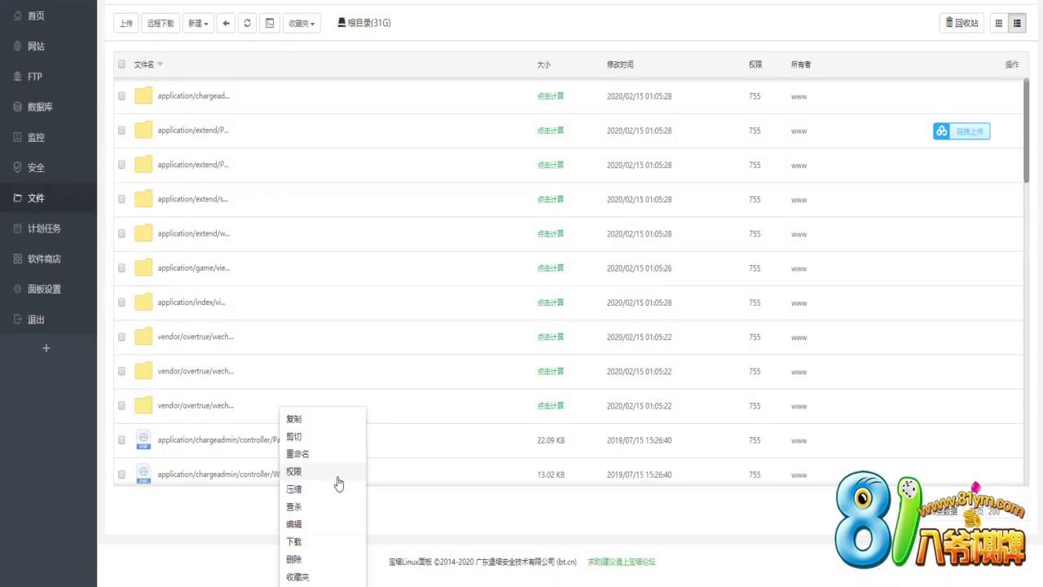
{"action": "left_click", "coordinate": [423, 400]}
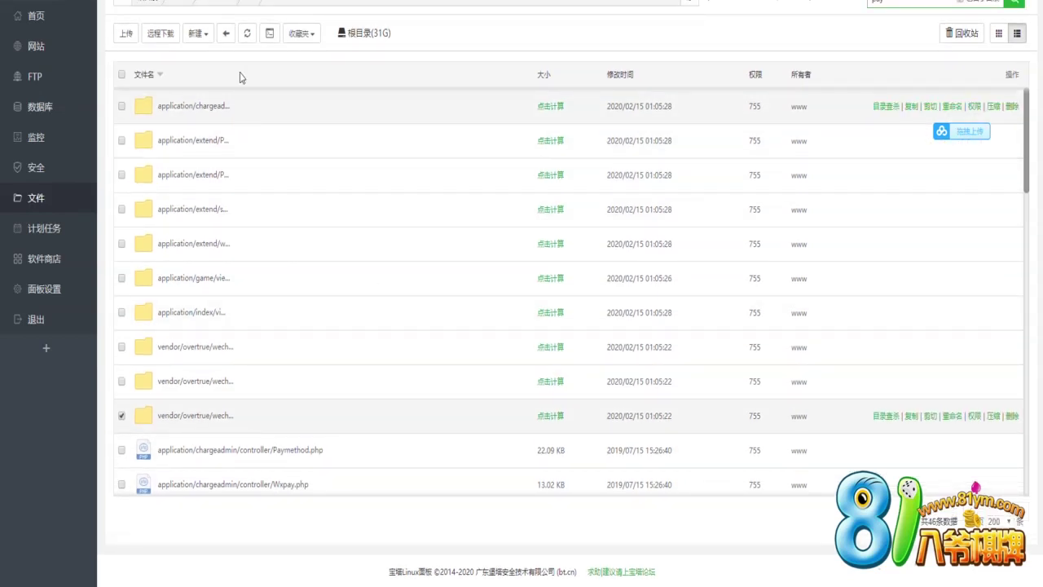
{"action": "left_click", "coordinate": [225, 4]}
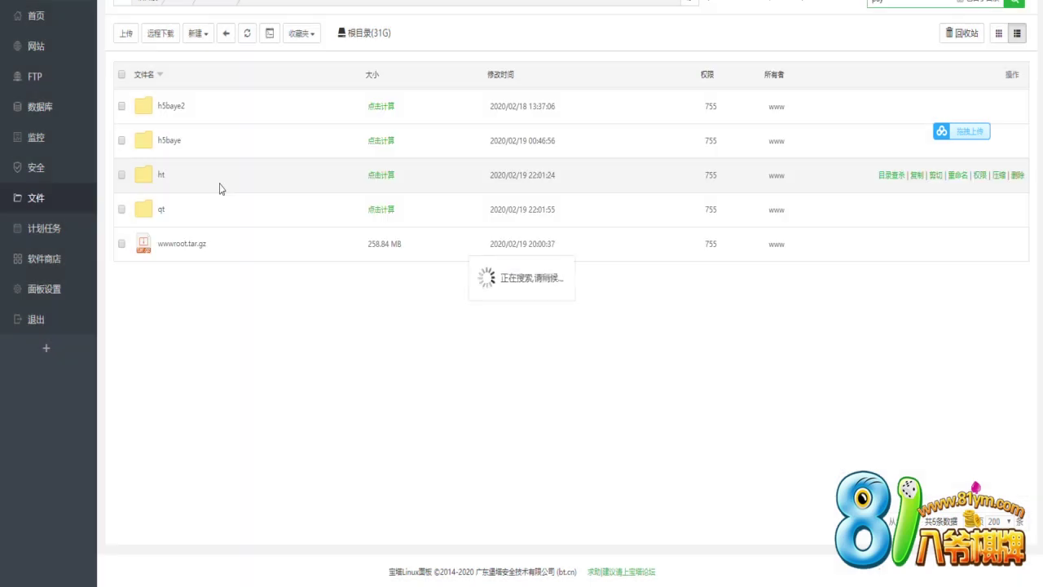
{"action": "left_click", "coordinate": [172, 181]}
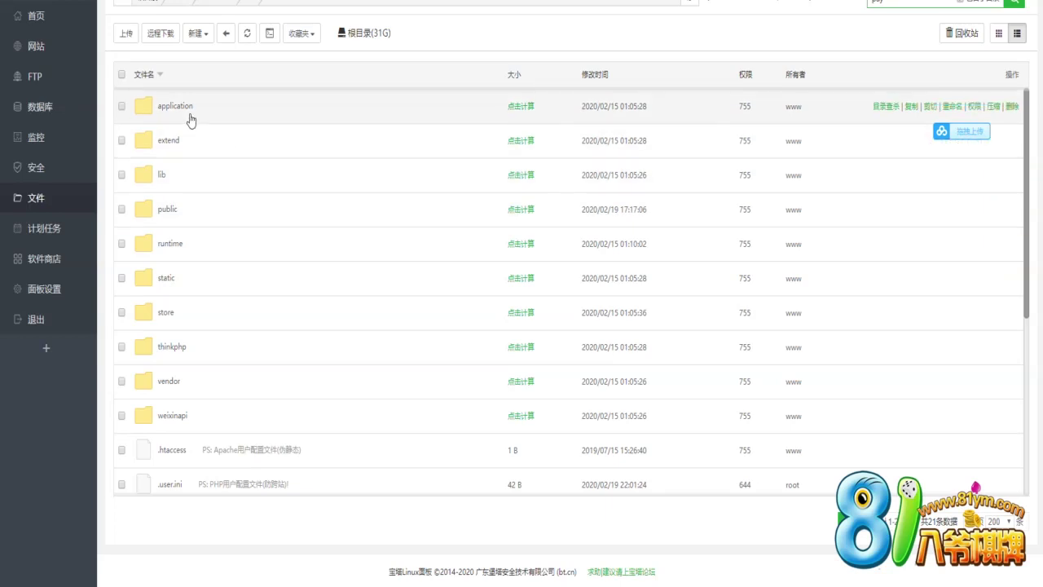
{"action": "left_click", "coordinate": [190, 121]}
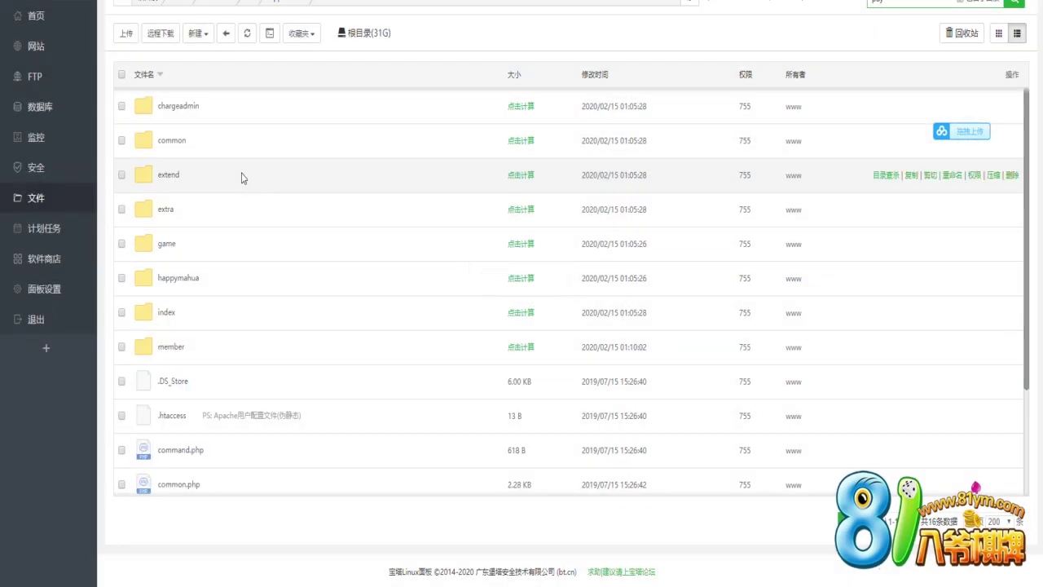
{"action": "left_click", "coordinate": [180, 111]}
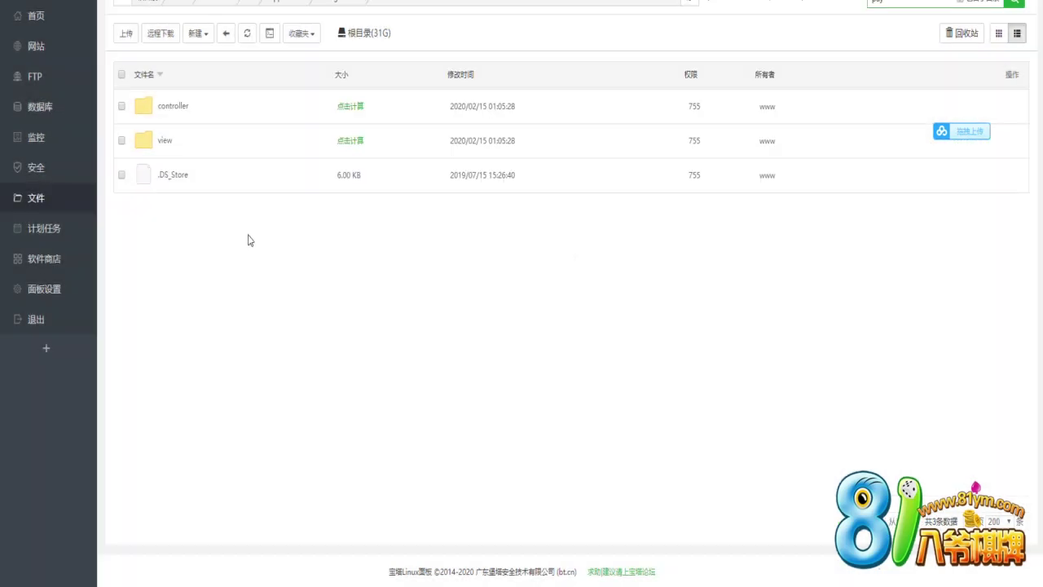
{"action": "left_click", "coordinate": [205, 116]}
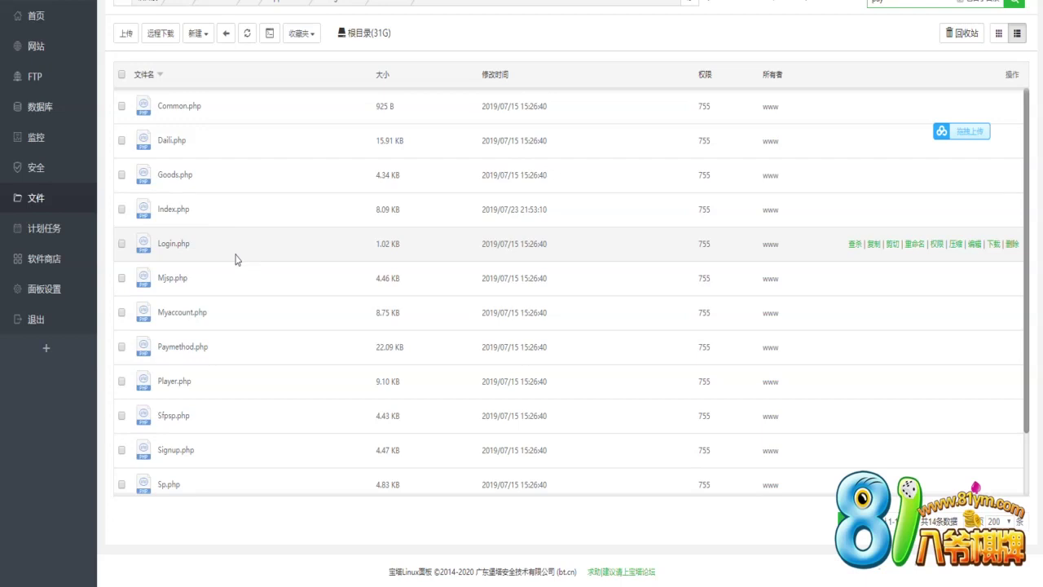
{"action": "scroll", "coordinate": [235, 260], "scroll_direction": "down", "scroll_amount": 2}
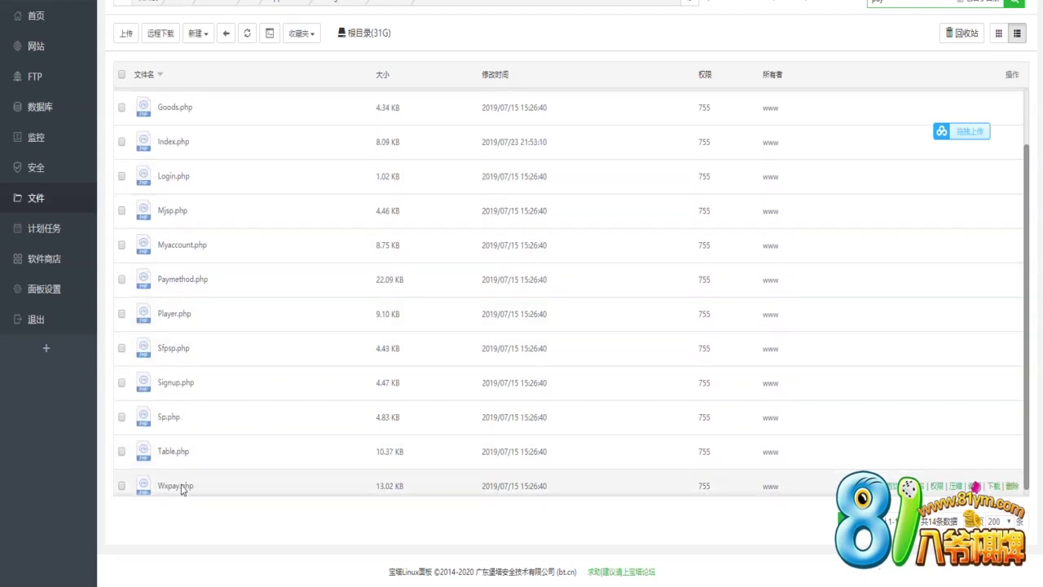
Edit Wxpay.php and select the notify URL domain hhhy.wyx1818.xyz near line 131
{"action": "right_click", "coordinate": [183, 489]}
{"action": "left_click", "coordinate": [210, 529]}
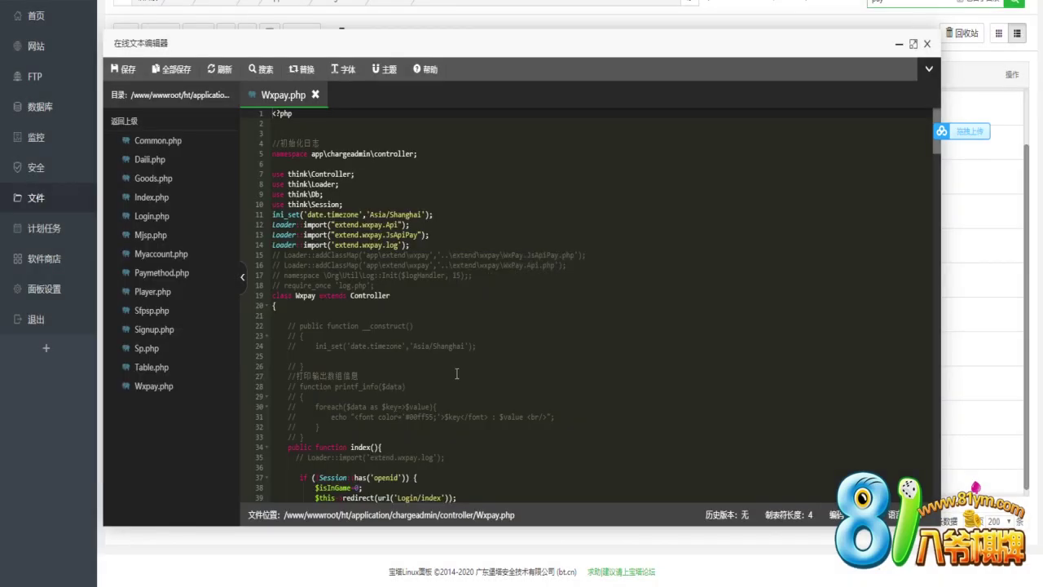
{"action": "scroll", "coordinate": [456, 374], "scroll_direction": "down", "scroll_amount": 10}
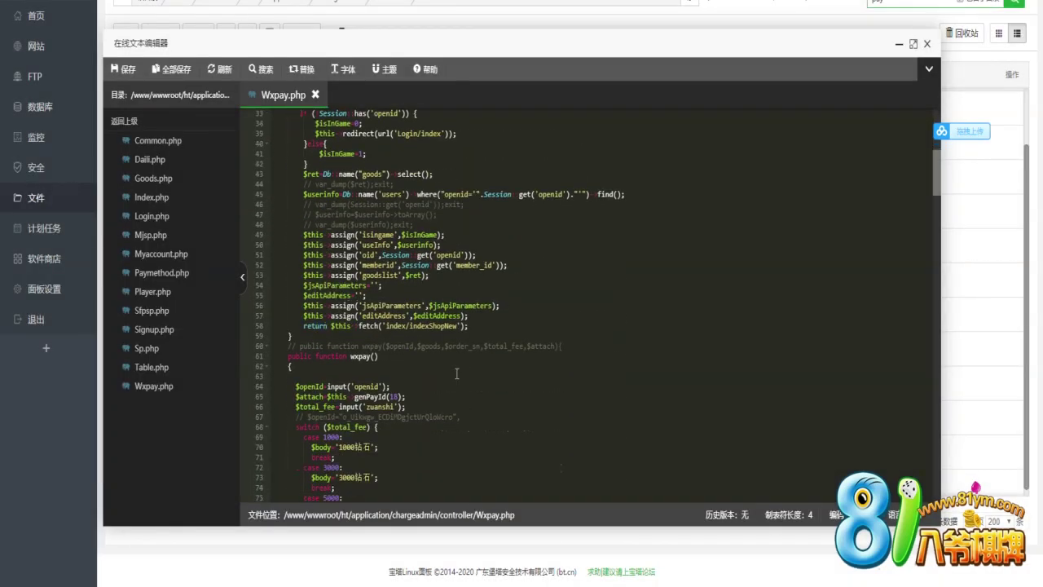
{"action": "scroll", "coordinate": [456, 373], "scroll_direction": "down", "scroll_amount": 13}
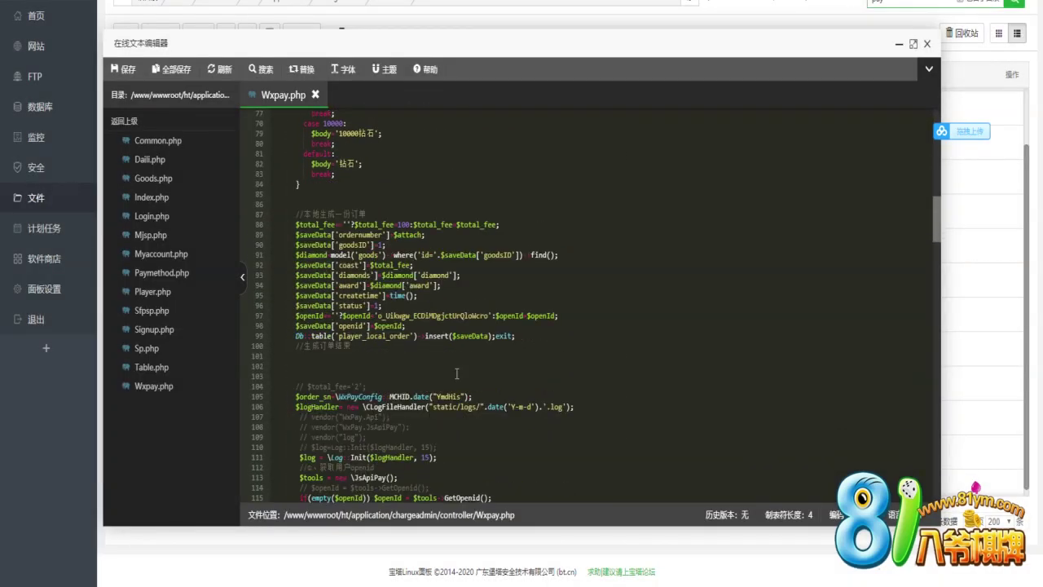
{"action": "scroll", "coordinate": [456, 374], "scroll_direction": "down", "scroll_amount": 14}
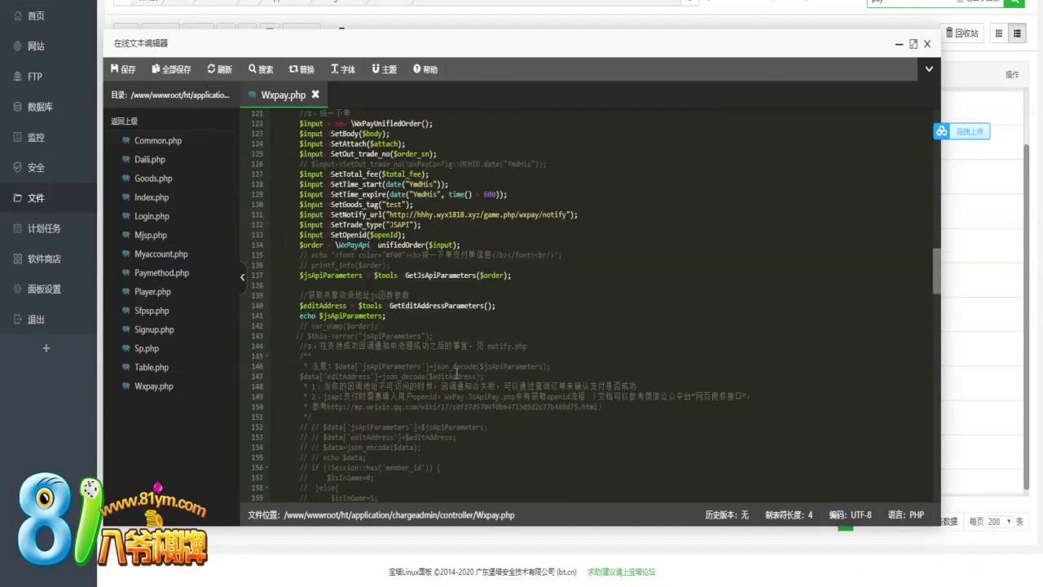
{"action": "scroll", "coordinate": [457, 374], "scroll_direction": "up", "scroll_amount": 3}
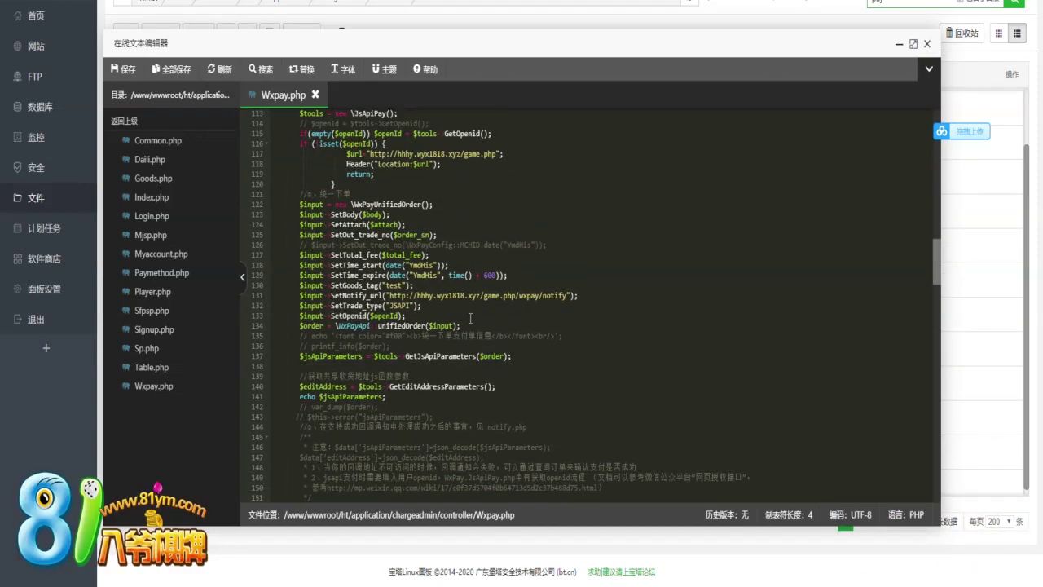
{"action": "left_click_drag", "start_coordinate": [482, 295], "coordinate": [417, 295]}
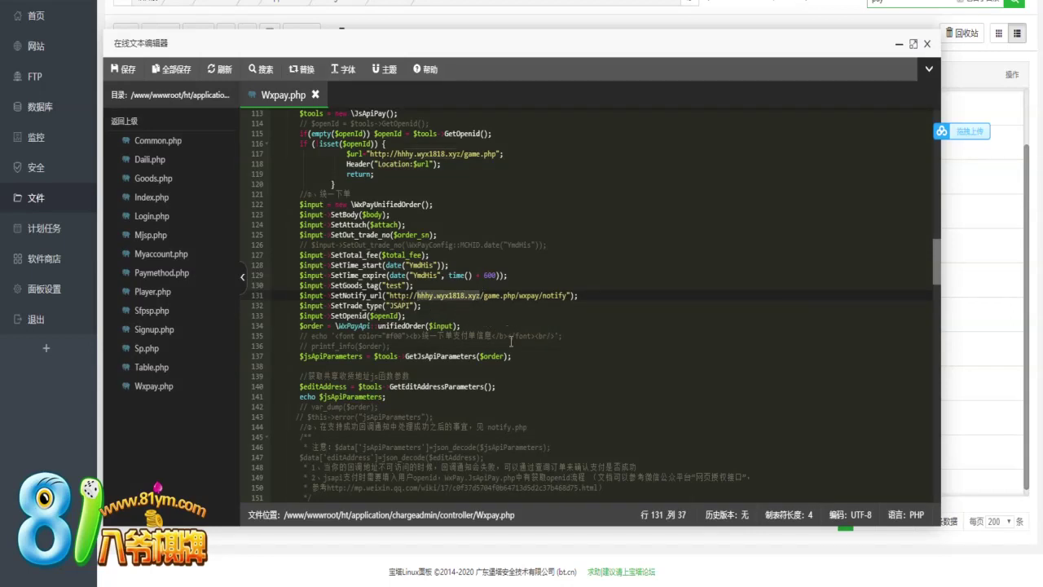
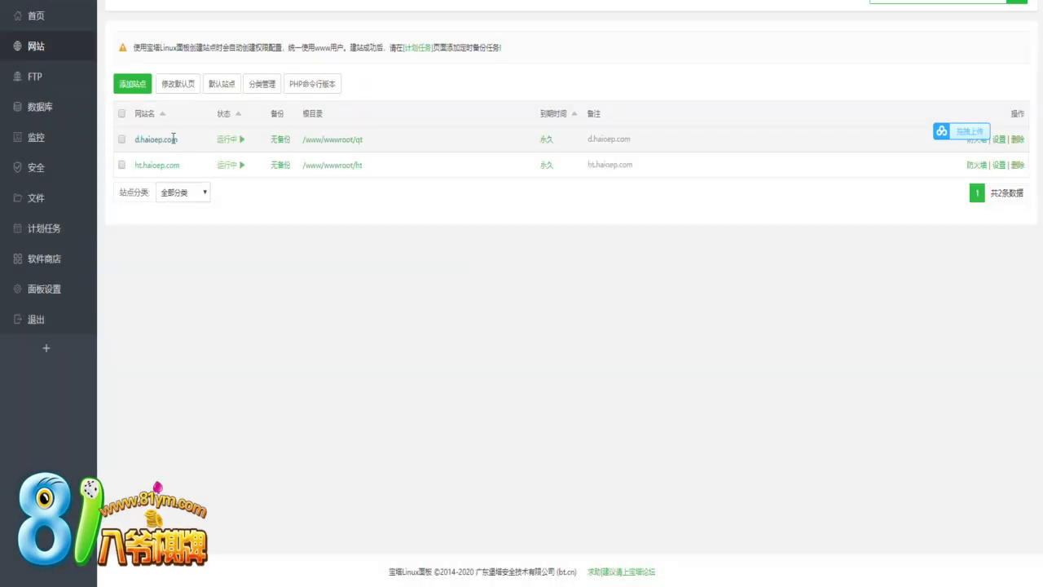
Select and copy the site domain d.haioep.com from the website list
{"action": "left_click_drag", "start_coordinate": [179, 139], "coordinate": [134, 140]}
{"action": "left_click", "coordinate": [193, 123]}
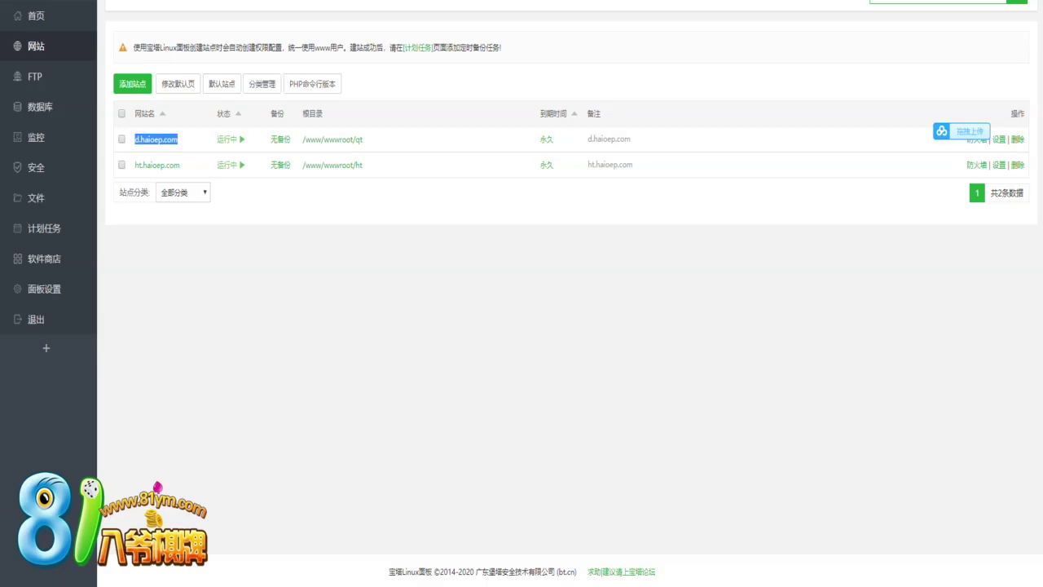
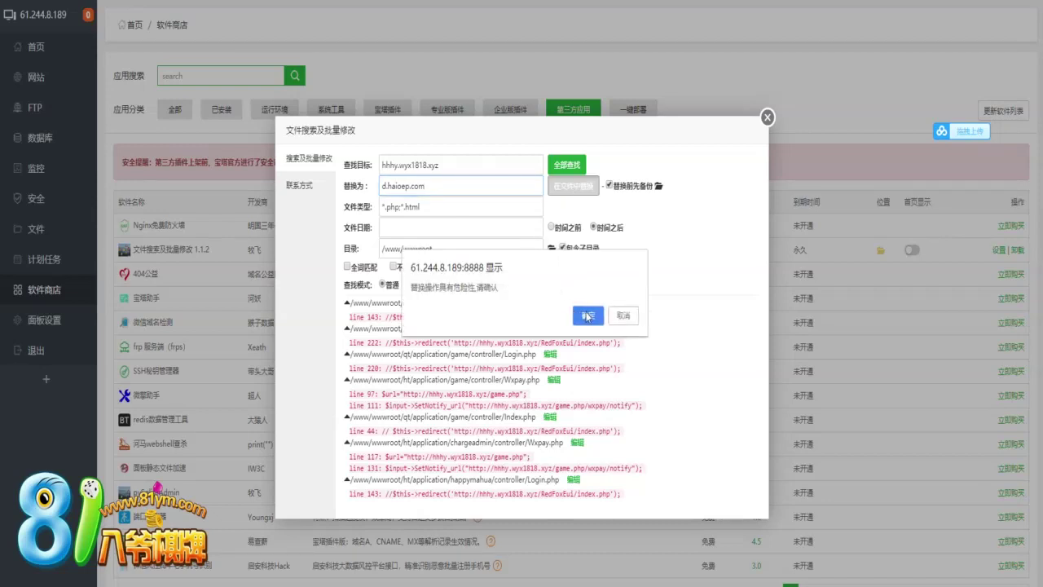
Confirm replacing hhhy.wyx1818.xyz with d.haioep.com in all matched php and html files under /www/wwwroot
{"action": "left_click", "coordinate": [587, 316]}
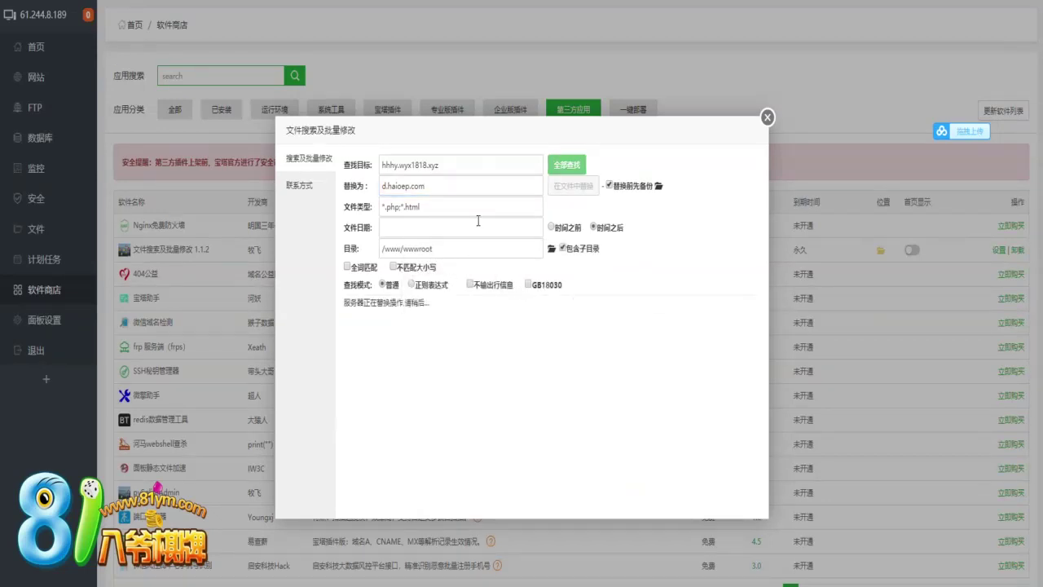
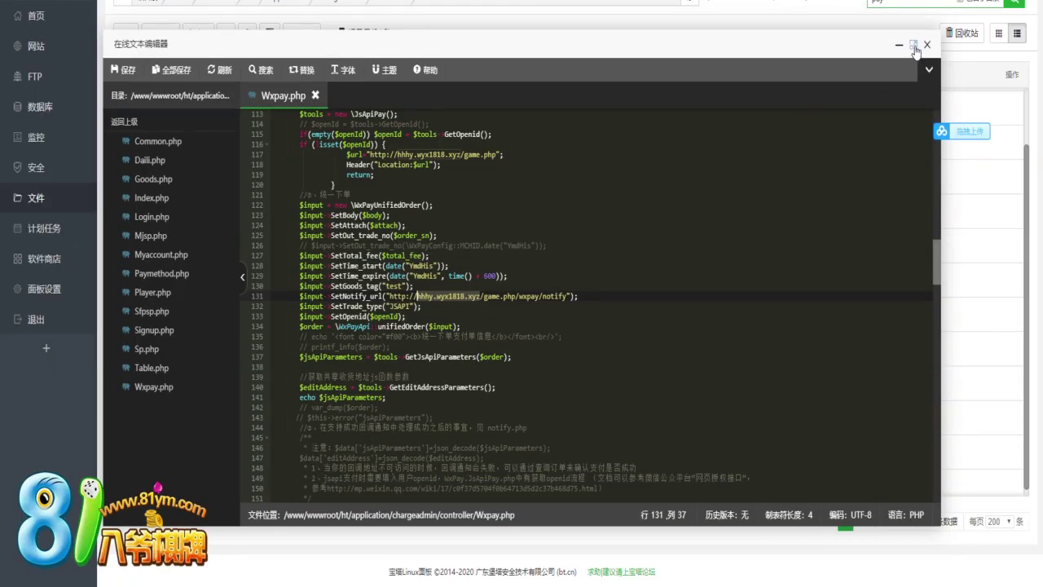
Close the ht site's Wxpay.php editor and browse into the qt site's controllers folder
{"action": "left_click", "coordinate": [928, 45]}
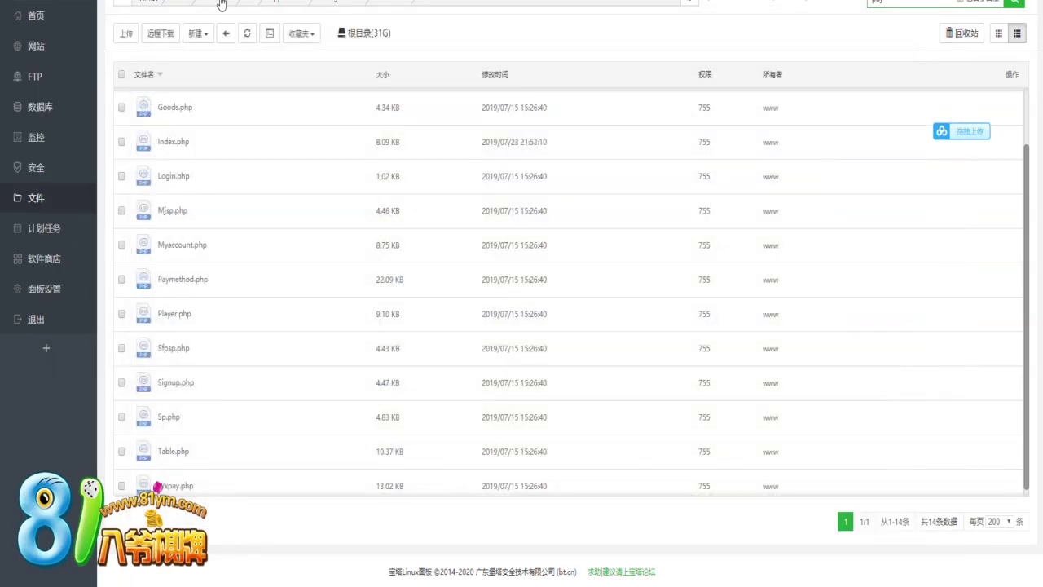
{"action": "left_click", "coordinate": [220, 4]}
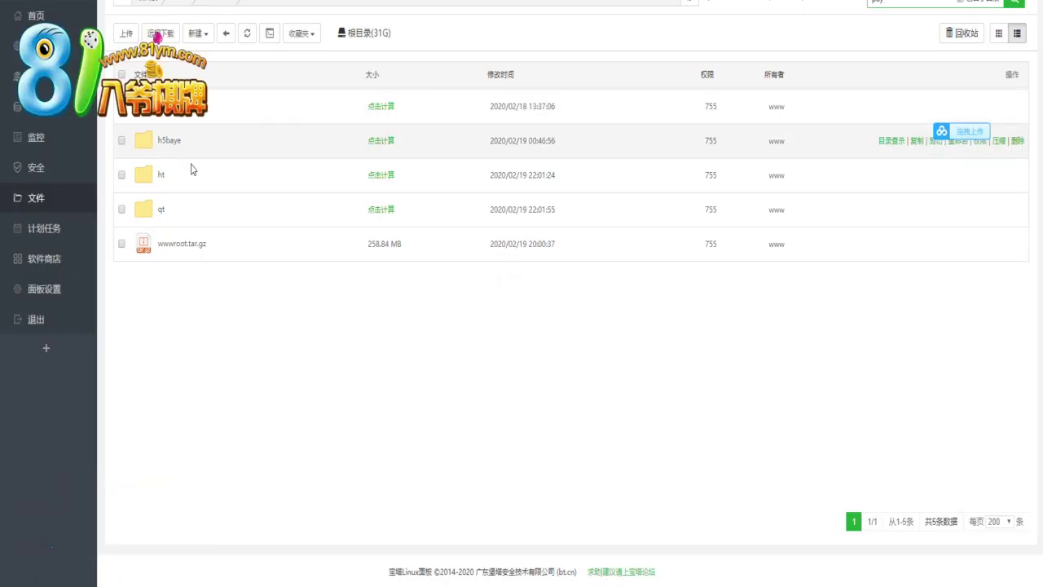
{"action": "left_click", "coordinate": [162, 209]}
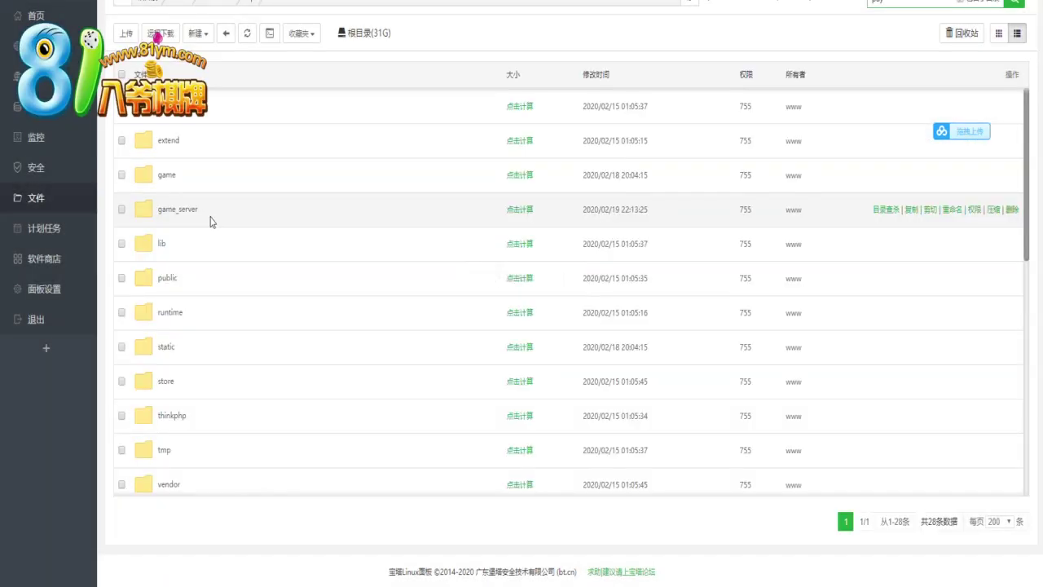
{"action": "left_click", "coordinate": [229, 233]}
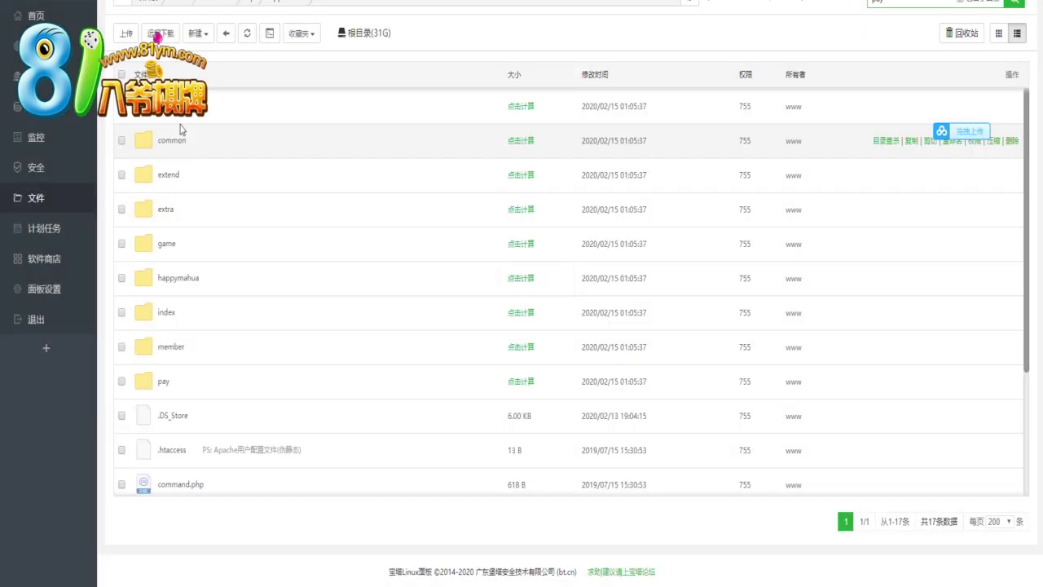
{"action": "left_click", "coordinate": [225, 176]}
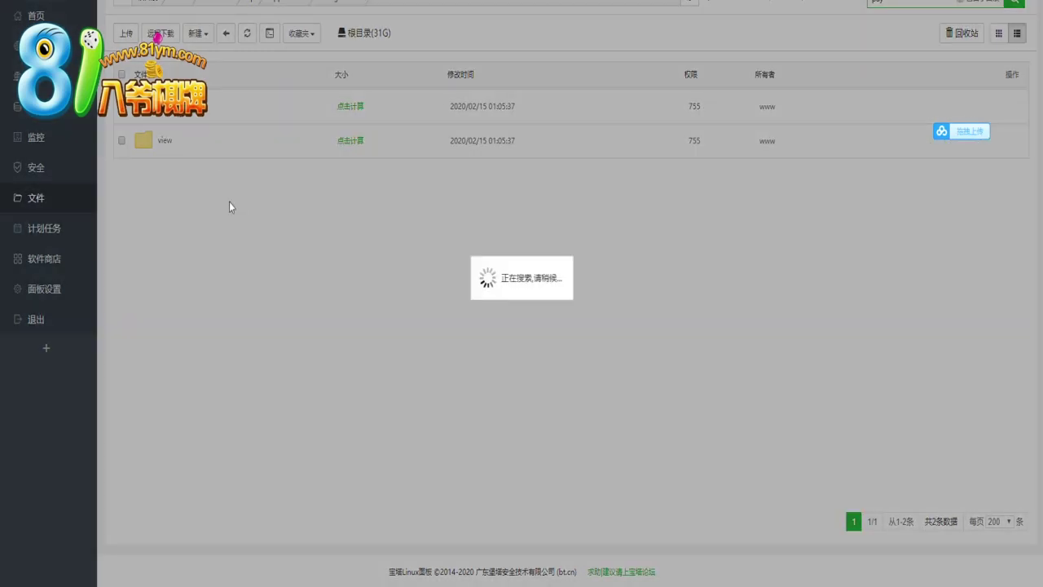
Bring up the file actions menu for the qt site's Wxpay.php
{"action": "scroll", "coordinate": [242, 249], "scroll_direction": "down", "scroll_amount": 1}
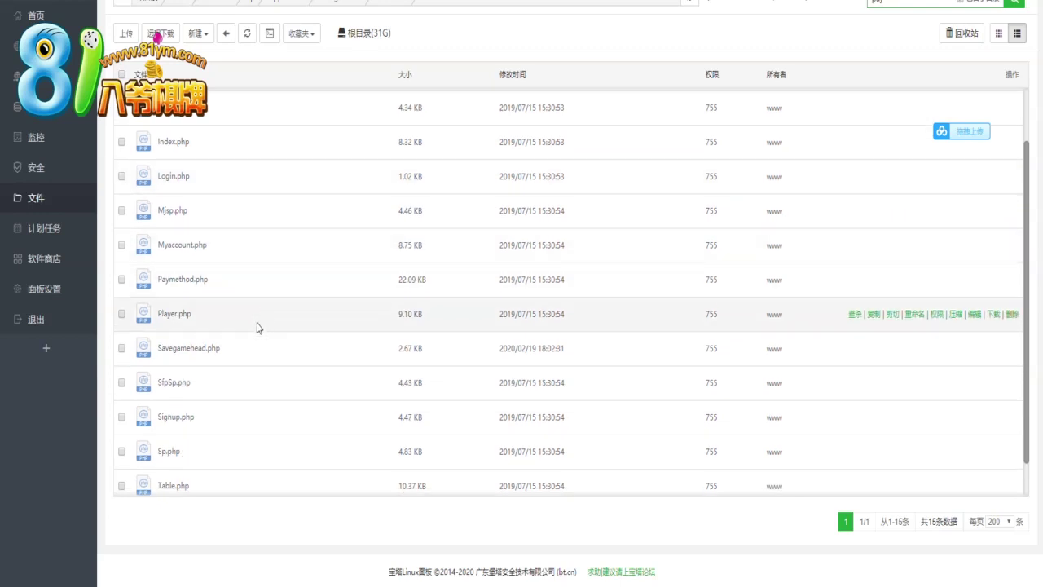
{"action": "scroll", "coordinate": [267, 326], "scroll_direction": "down", "scroll_amount": 1}
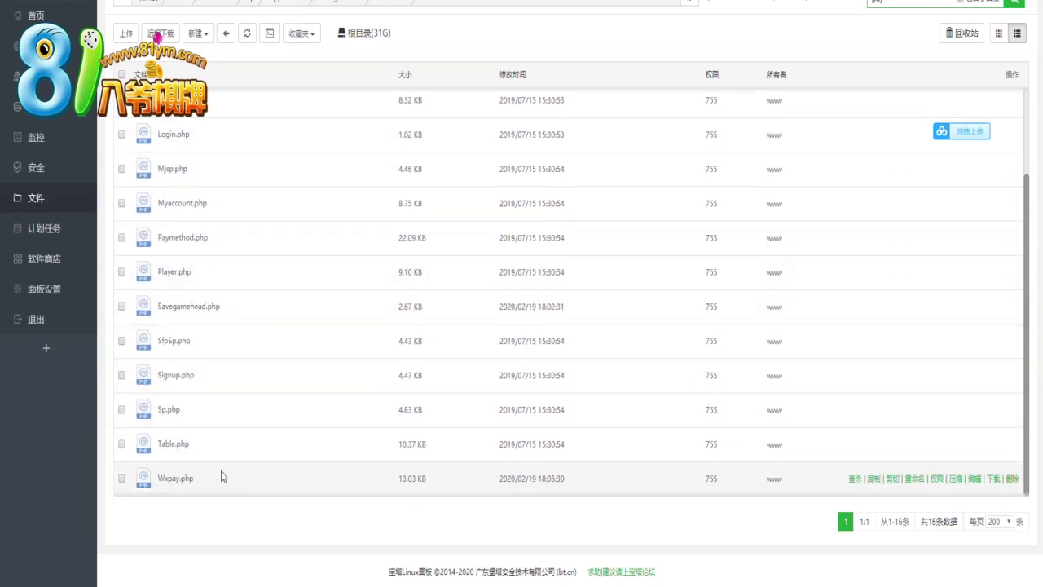
{"action": "right_click", "coordinate": [180, 486]}
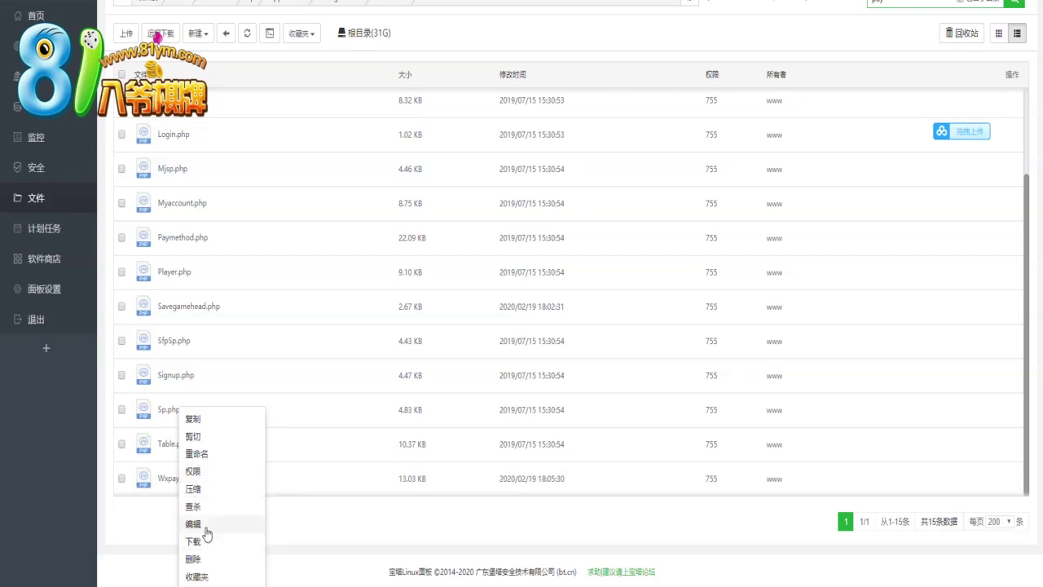
Edit the qt site's Wxpay.php online and highlight ursviken-sweden.com in line 131's SetNotify_url
{"action": "left_click", "coordinate": [205, 528]}
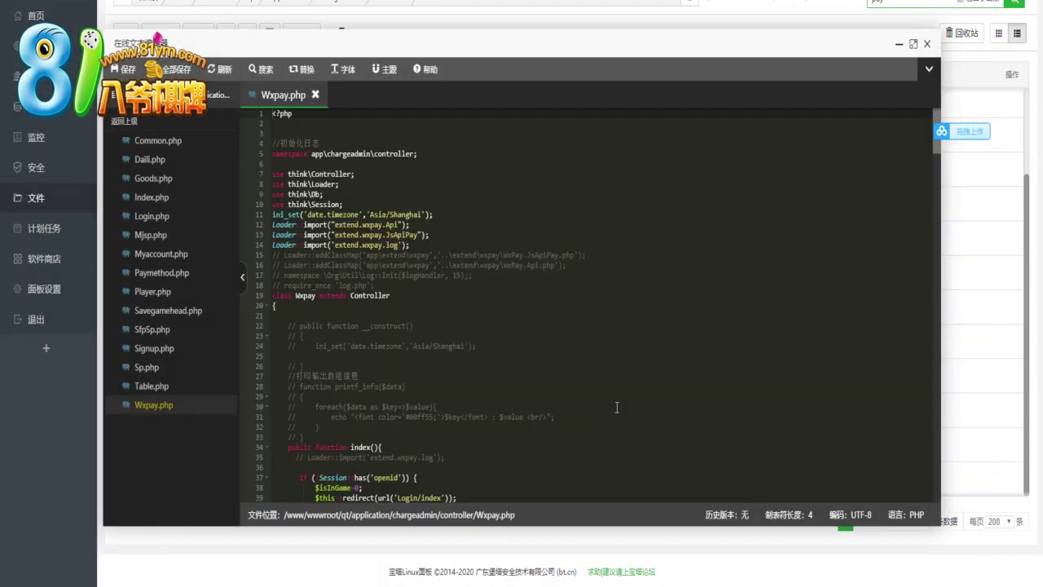
{"action": "scroll", "coordinate": [617, 406], "scroll_direction": "down", "scroll_amount": 5}
{"action": "scroll", "coordinate": [617, 407], "scroll_direction": "down", "scroll_amount": 4}
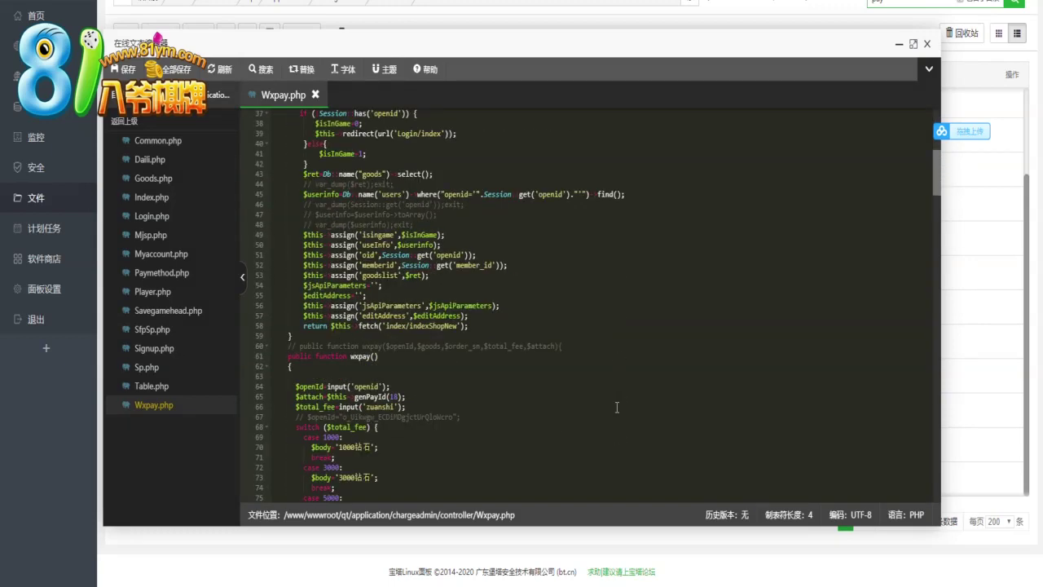
{"action": "scroll", "coordinate": [617, 407], "scroll_direction": "down", "scroll_amount": 20}
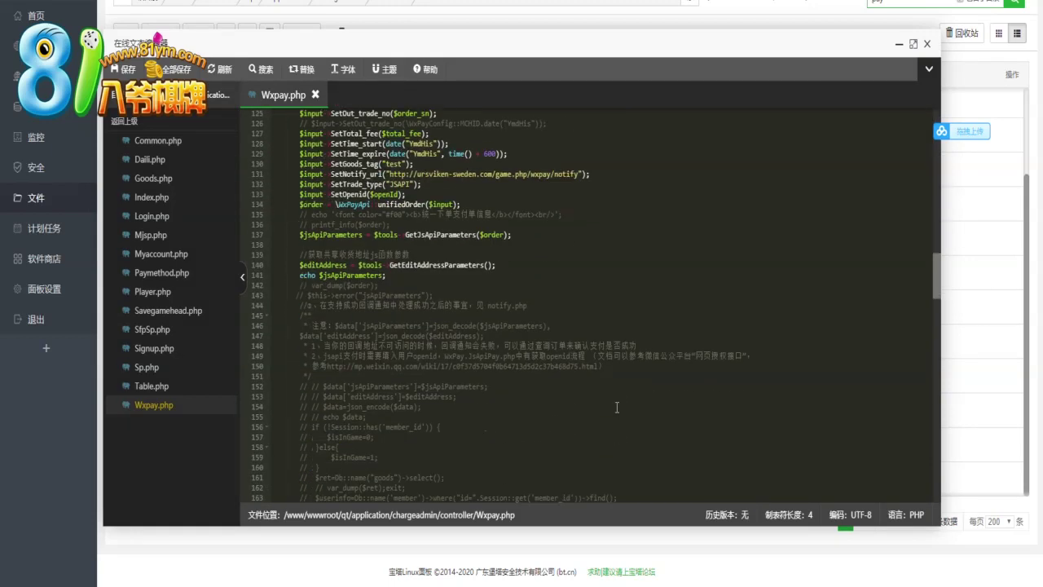
{"action": "scroll", "coordinate": [617, 407], "scroll_direction": "down", "scroll_amount": 6}
{"action": "scroll", "coordinate": [464, 255], "scroll_direction": "up", "scroll_amount": 7}
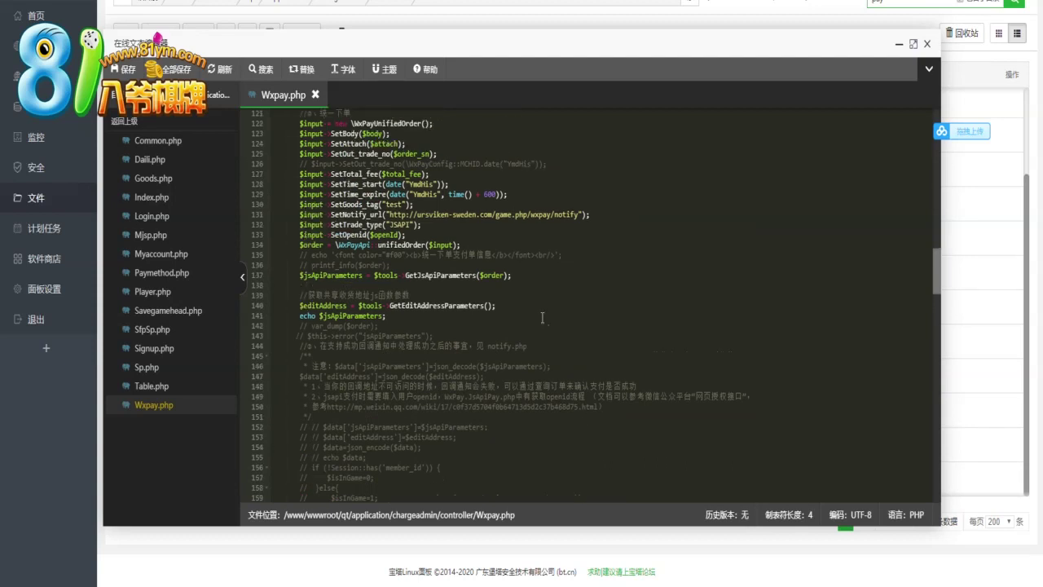
{"action": "left_click_drag", "start_coordinate": [494, 214], "coordinate": [417, 214]}
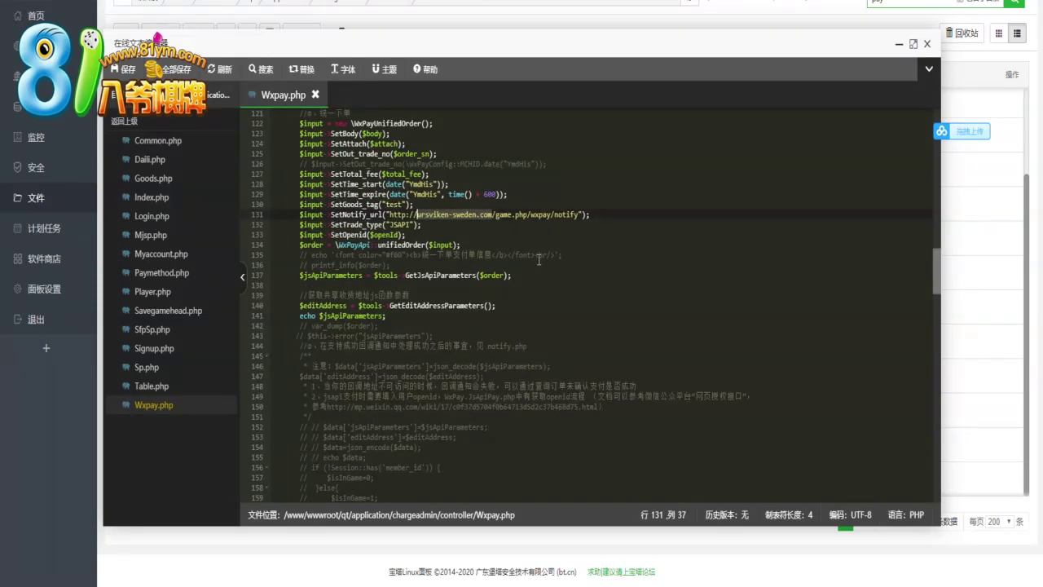
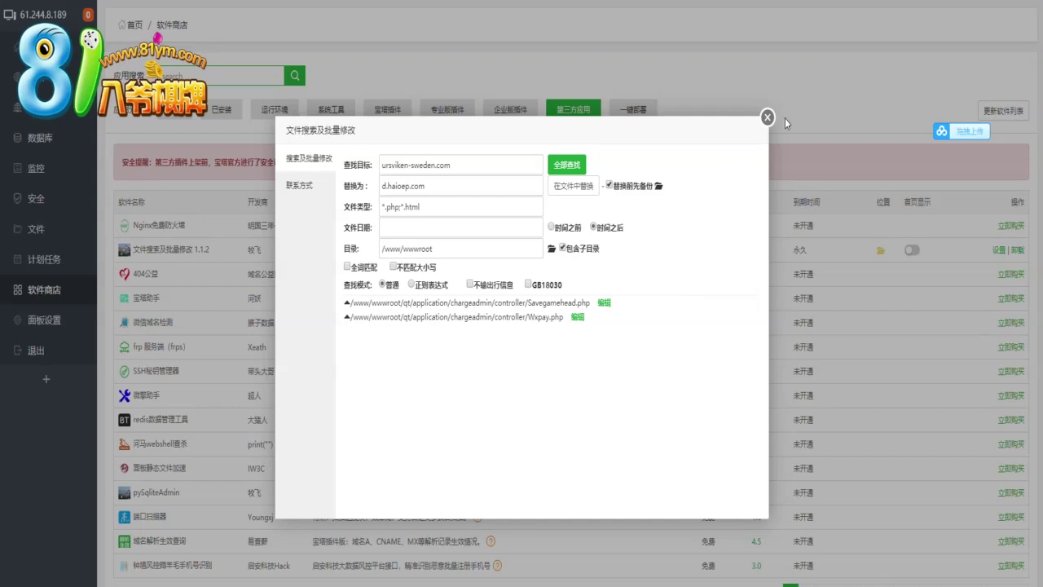
Close the batch file search-and-replace tool and open the ht.haioep.com site to show the ThinkPHP welcome page
{"action": "left_click", "coordinate": [767, 118]}
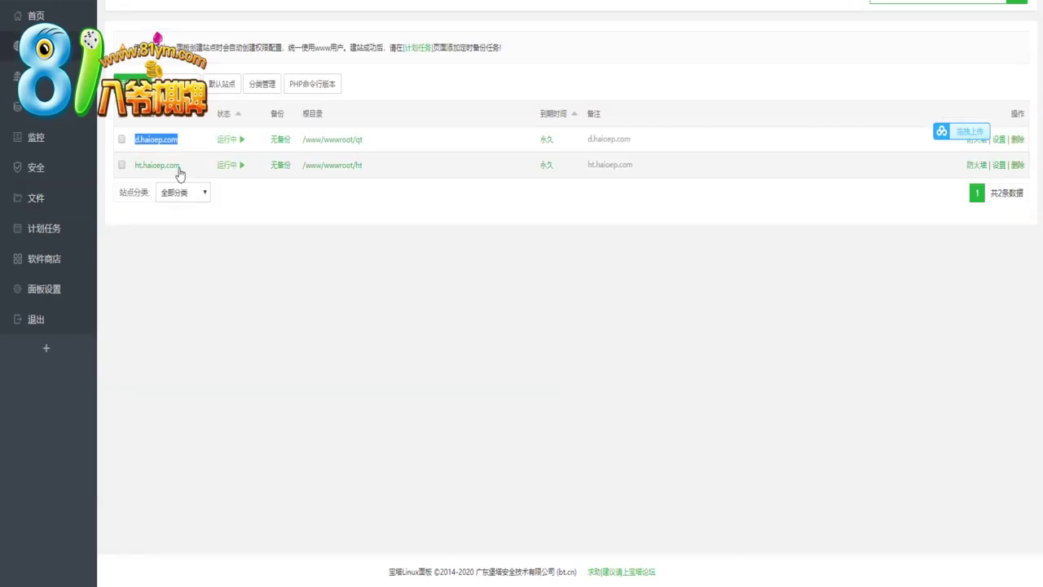
{"action": "left_click", "coordinate": [163, 167]}
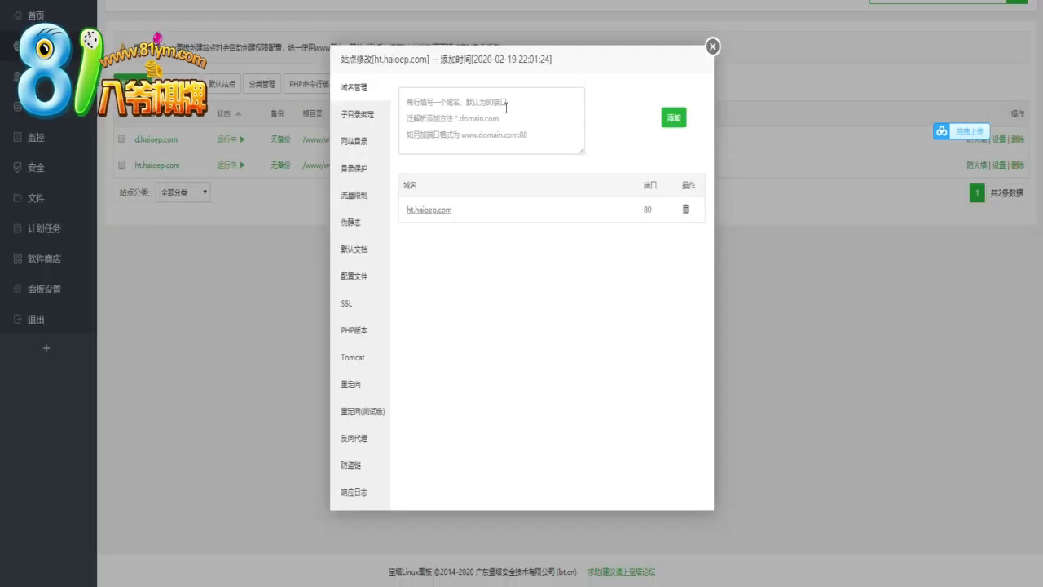
{"action": "left_click", "coordinate": [712, 46]}
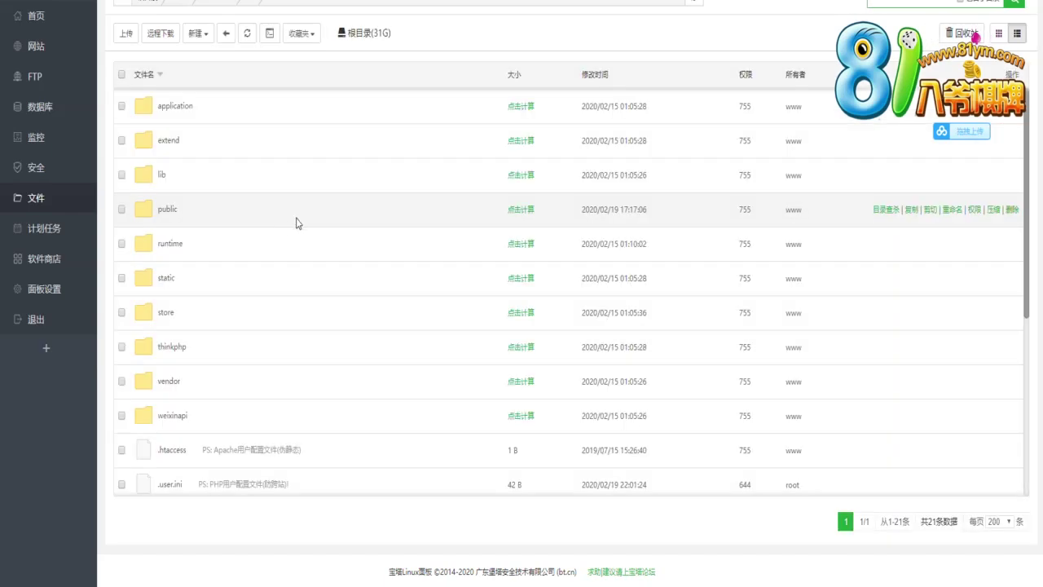
{"action": "scroll", "coordinate": [296, 224], "scroll_direction": "down", "scroll_amount": 4}
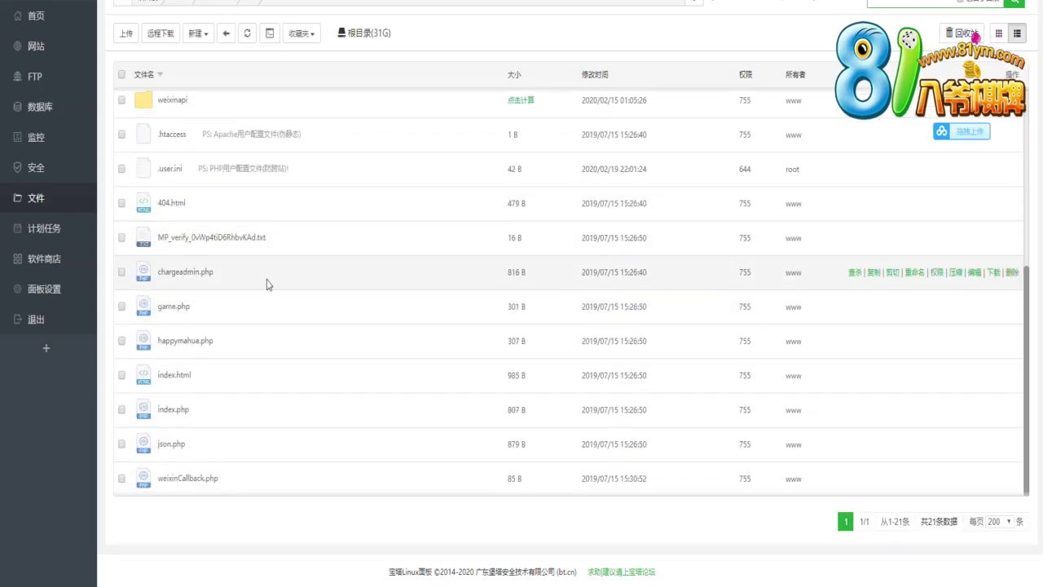
{"action": "right_click", "coordinate": [184, 278]}
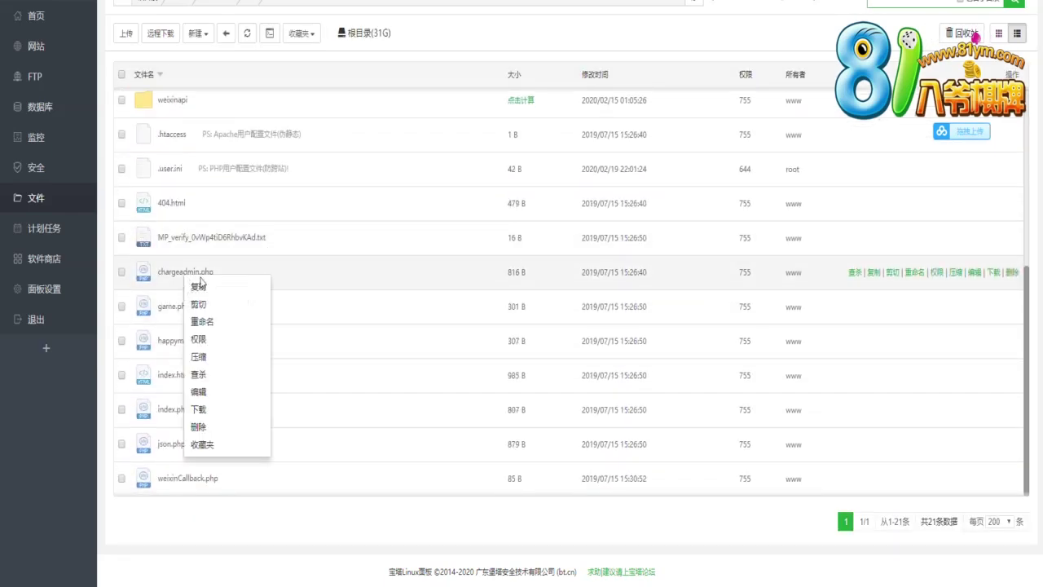
{"action": "left_click", "coordinate": [224, 331]}
{"action": "key", "text": "ctrl+a"}
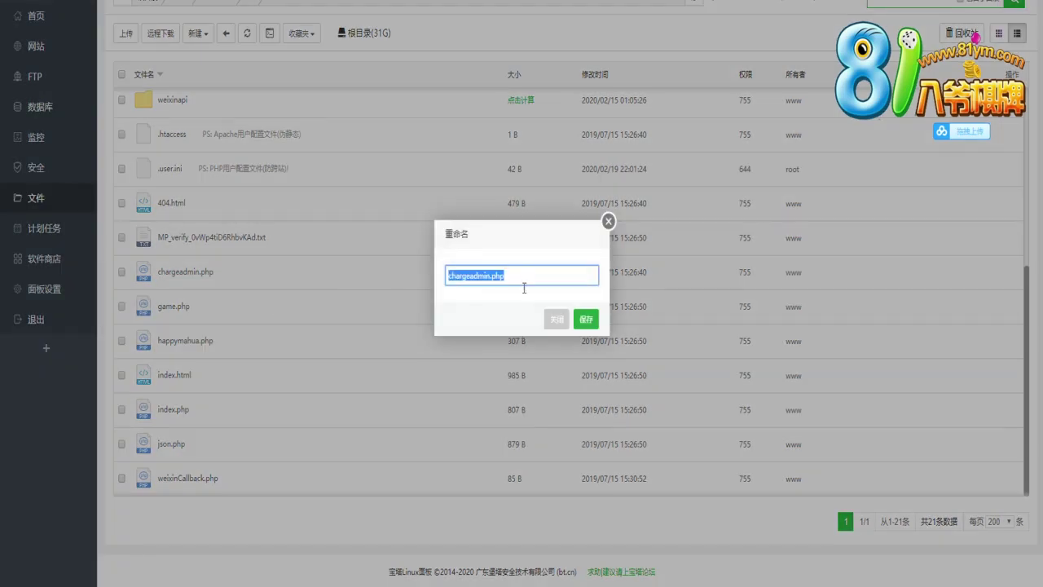
{"action": "left_click", "coordinate": [557, 319]}
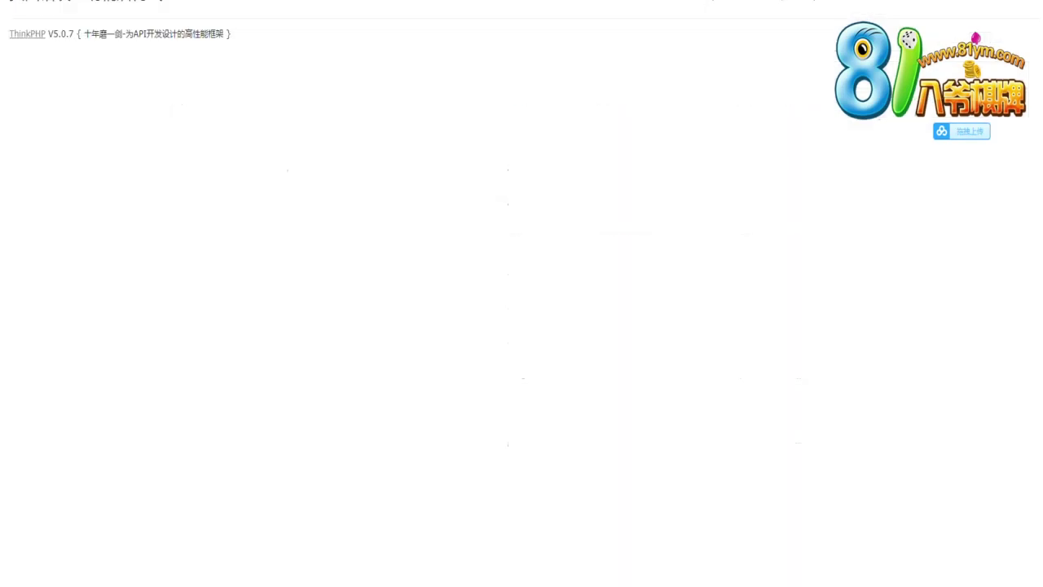